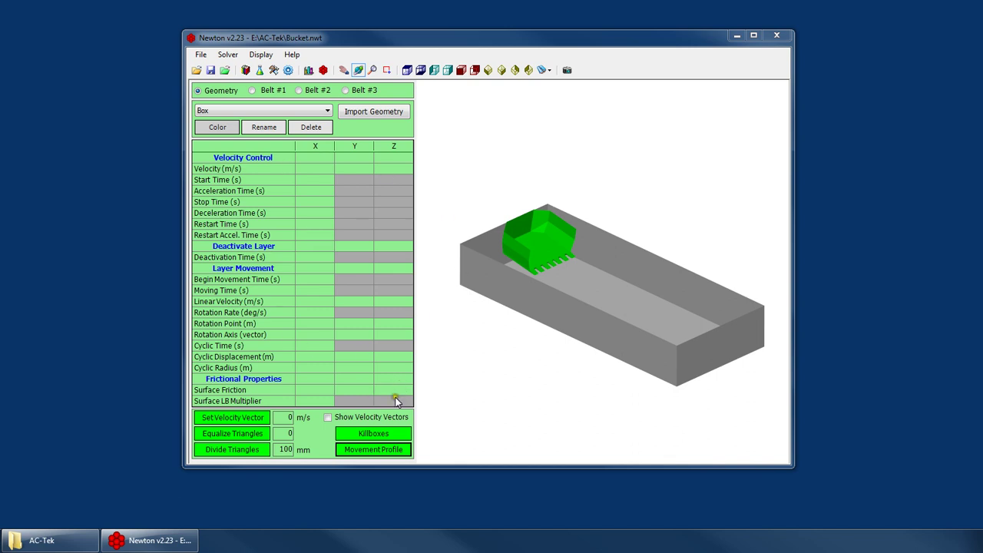
left_click(376, 451)
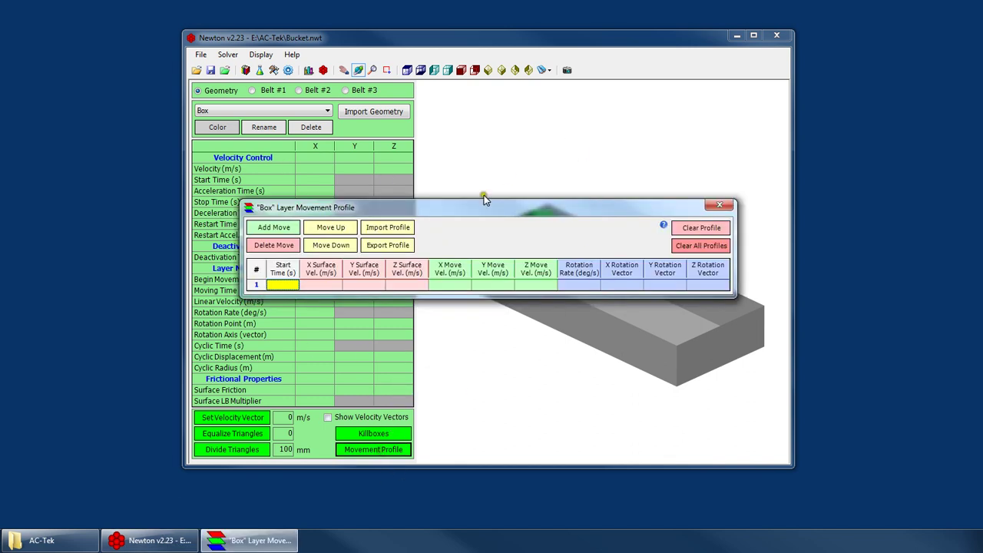
mouse_move(487, 211)
left_mouse_down()
mouse_move(477, 207)
mouse_move(490, 198)
left_mouse_up()
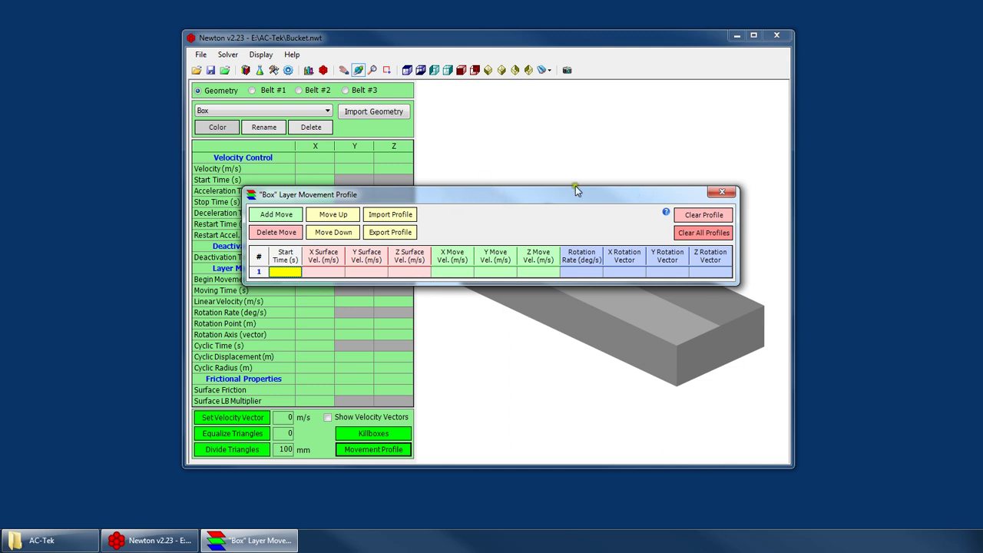
left_click_drag(438, 204, 450, 171)
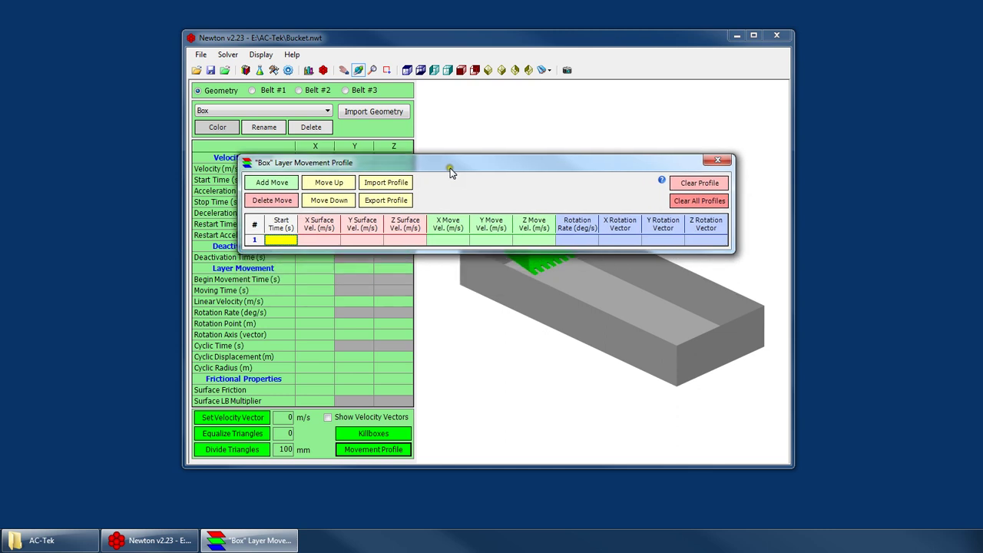
left_click(718, 160)
left_click_drag(576, 285, 608, 262)
left_click(596, 275)
right_click(598, 261)
left_click(624, 281)
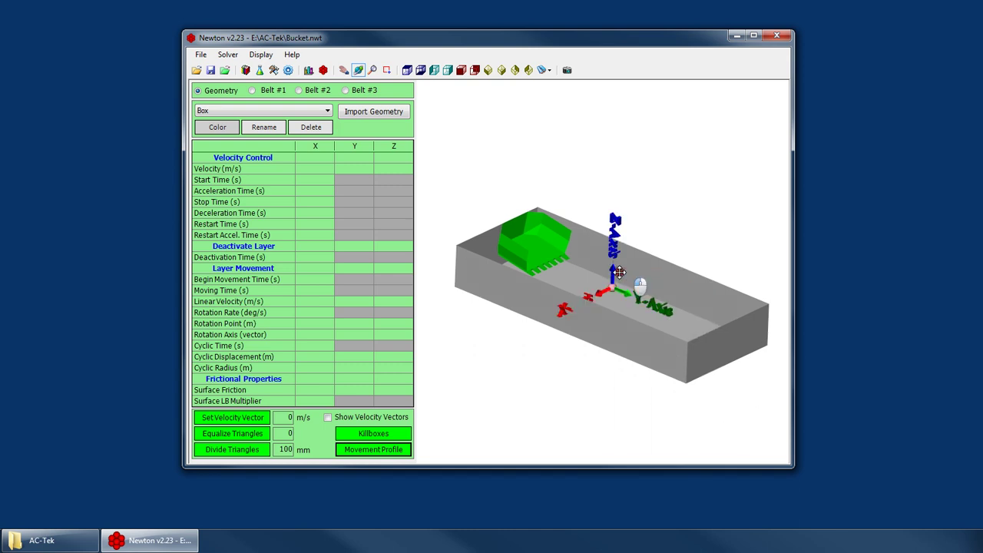
left_click_drag(623, 281, 535, 235)
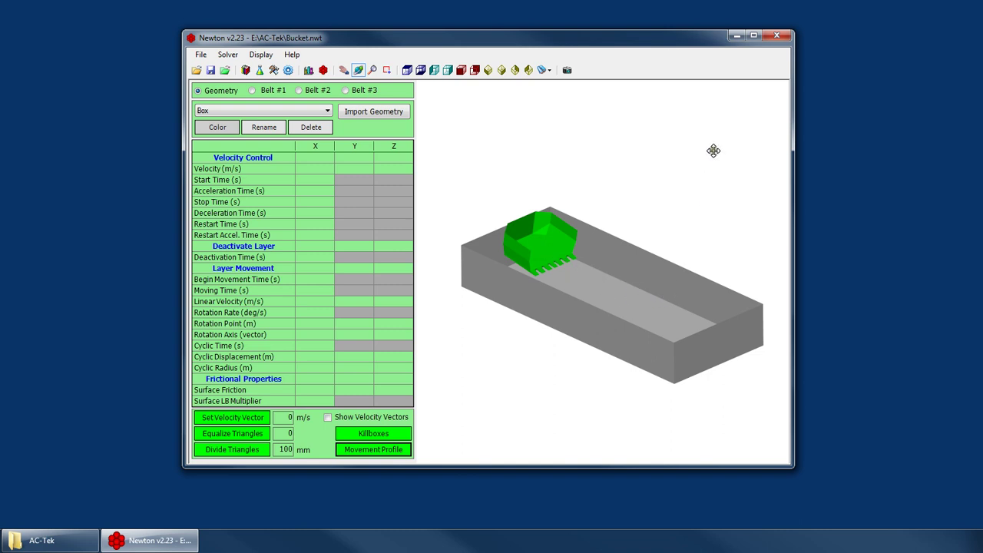
left_click_drag(542, 308, 617, 268)
Step: Open the Box layer's movement profile and arrange it below the main window, shortening the main window to make room
left_click(395, 449)
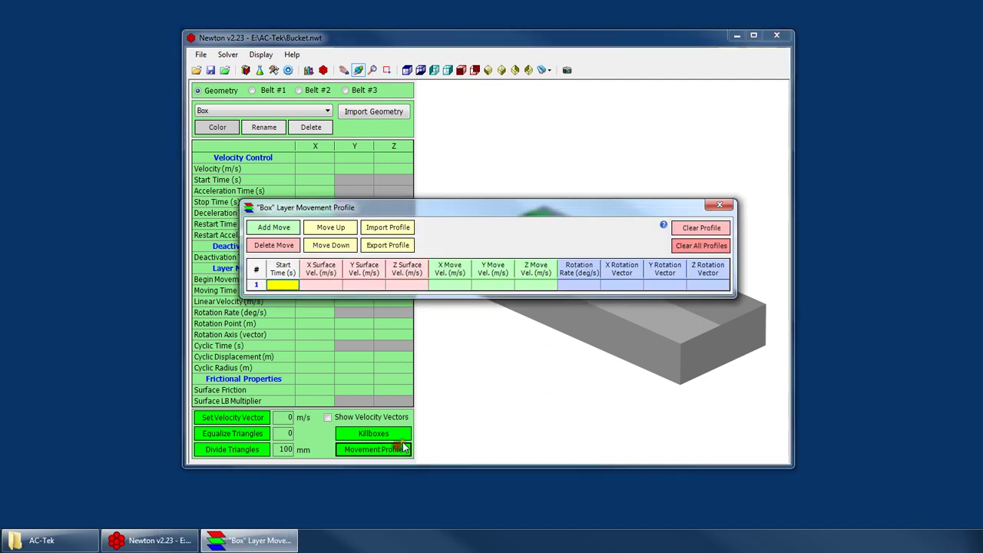
left_click_drag(450, 213, 439, 265)
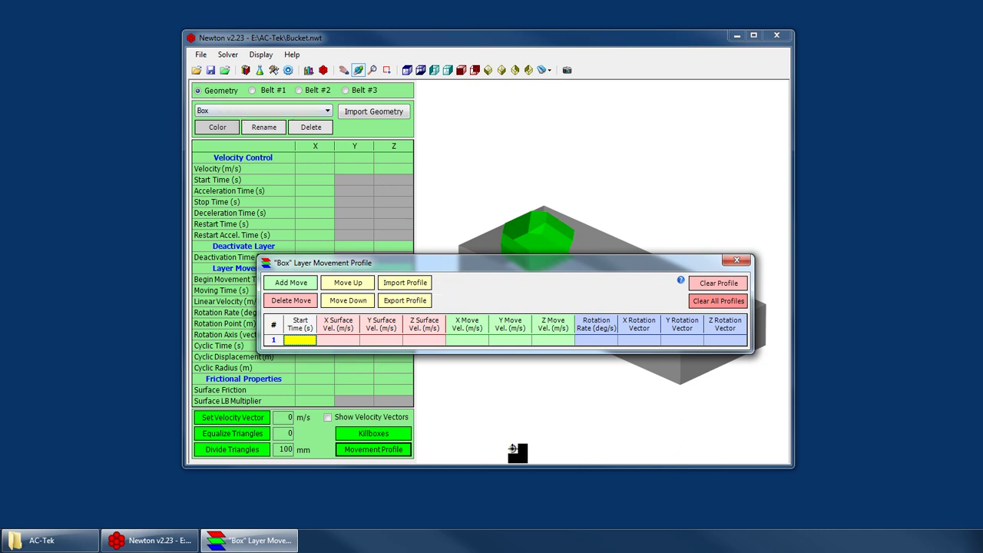
left_click_drag(458, 269, 478, 358)
scroll(567, 266, "up", 3)
left_click_drag(468, 428, 476, 368)
Step: Switch to the Bucket layer to show its movement profile, and position the profile directly beneath the main window
left_click(234, 110)
left_click(226, 126)
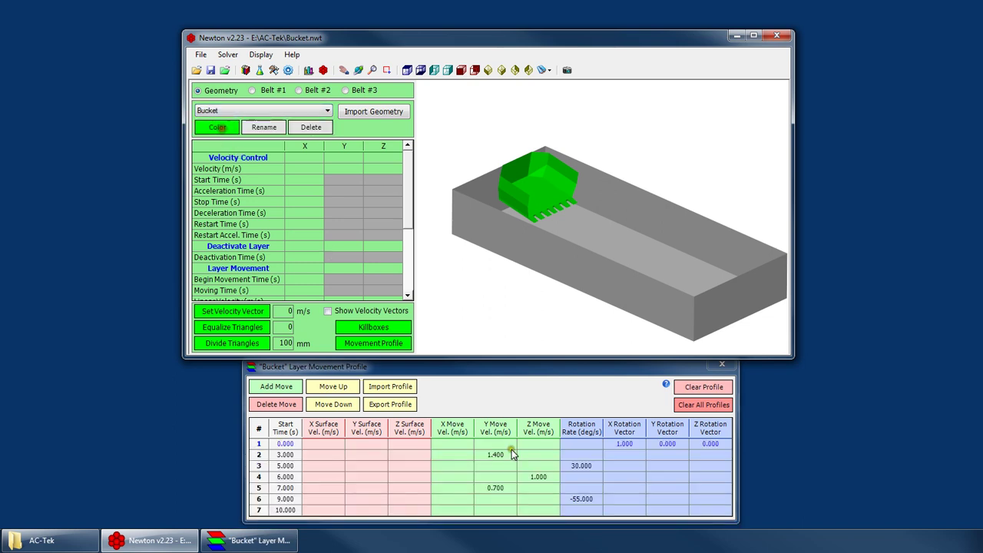
left_click_drag(445, 376, 467, 371)
Step: Examine the Bucket's movement profile across its surface velocity, move velocity and rotation columns
left_click(322, 438)
left_click(445, 443)
left_click(465, 459)
left_click(535, 470)
left_click(659, 468)
left_click(695, 441)
left_click(712, 449)
left_click(698, 485)
left_click(313, 448)
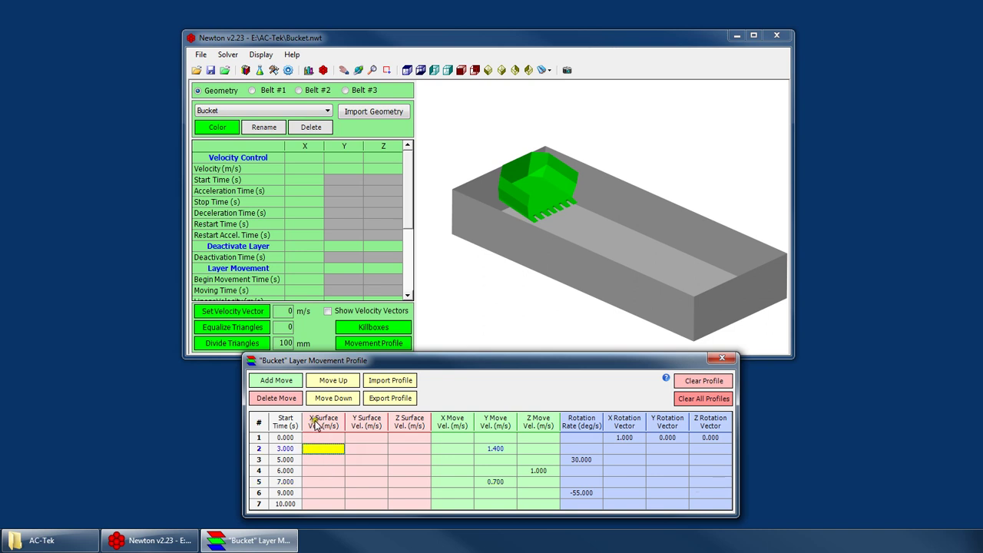
left_click(309, 439)
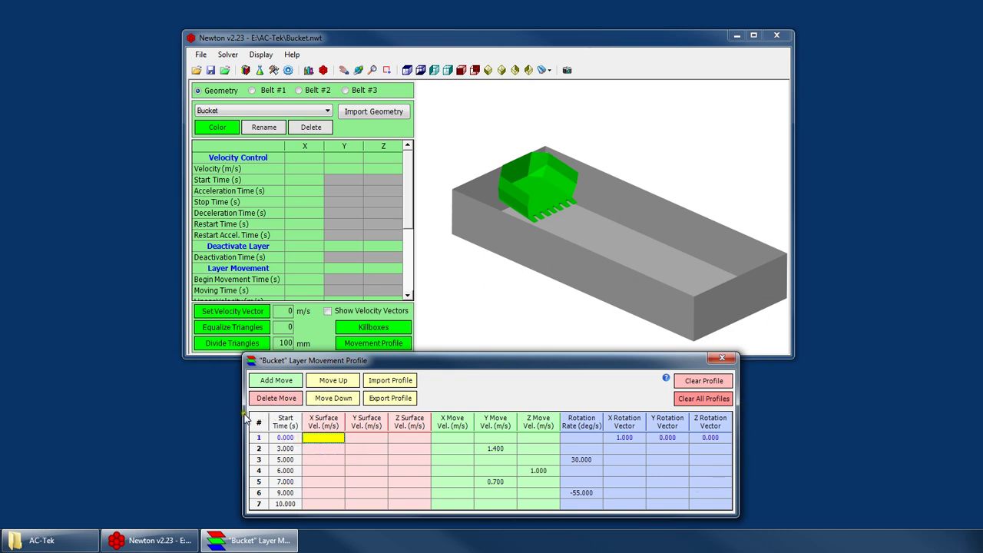
Step: Go through the first move's fields: start time, surface velocities, move velocities, rotation rate and rotation vector
left_click(284, 438)
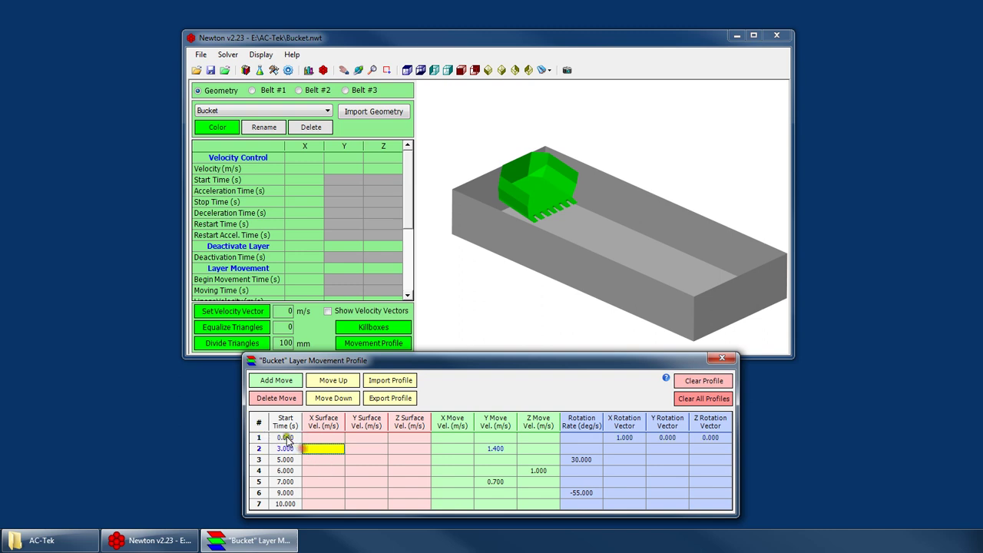
left_click(326, 438)
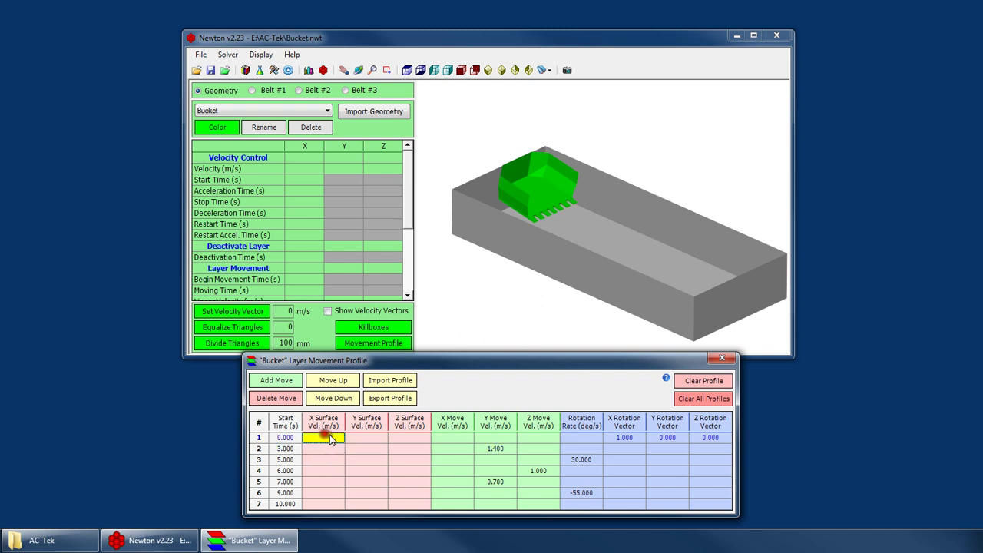
left_click(370, 438)
left_click(455, 438)
left_click(498, 440)
left_click(541, 438)
left_click(589, 444)
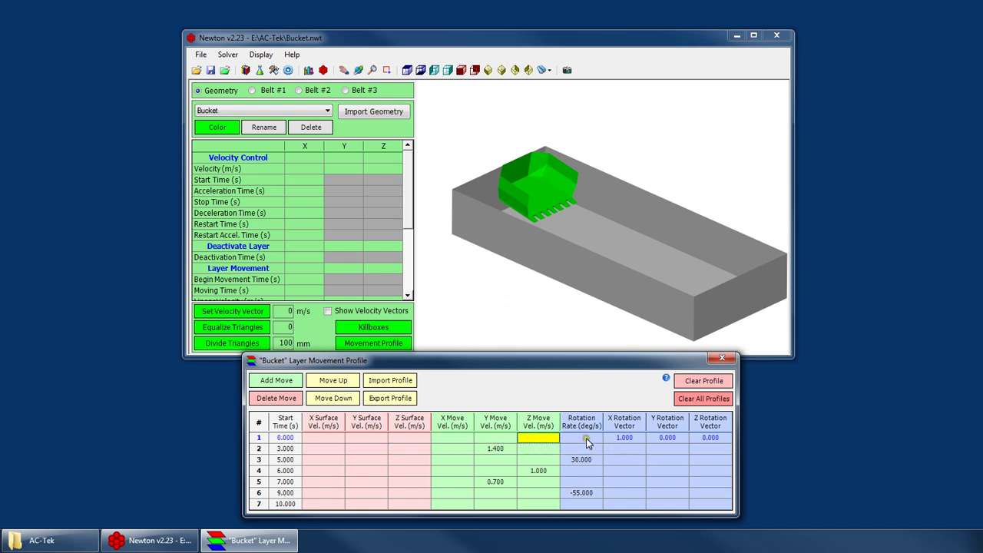
left_click(640, 441)
left_click(668, 441)
left_click(707, 440)
left_click(320, 440)
left_click(372, 440)
left_click(326, 438)
Step: Compare the Bucket layer's Velocity Control settings with the X, Y and Z surface velocity fields of the first move
left_click(549, 186)
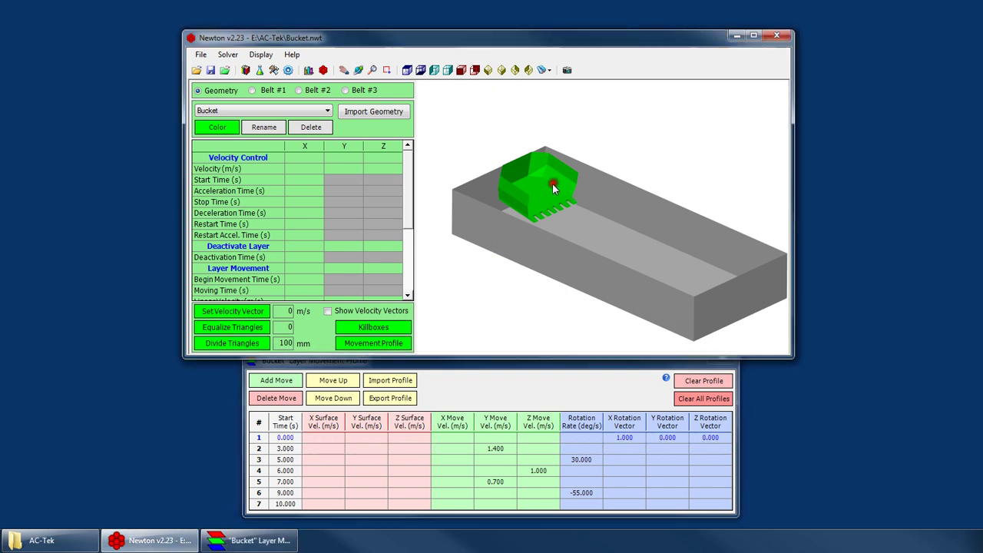
left_click(295, 178)
left_click(239, 153)
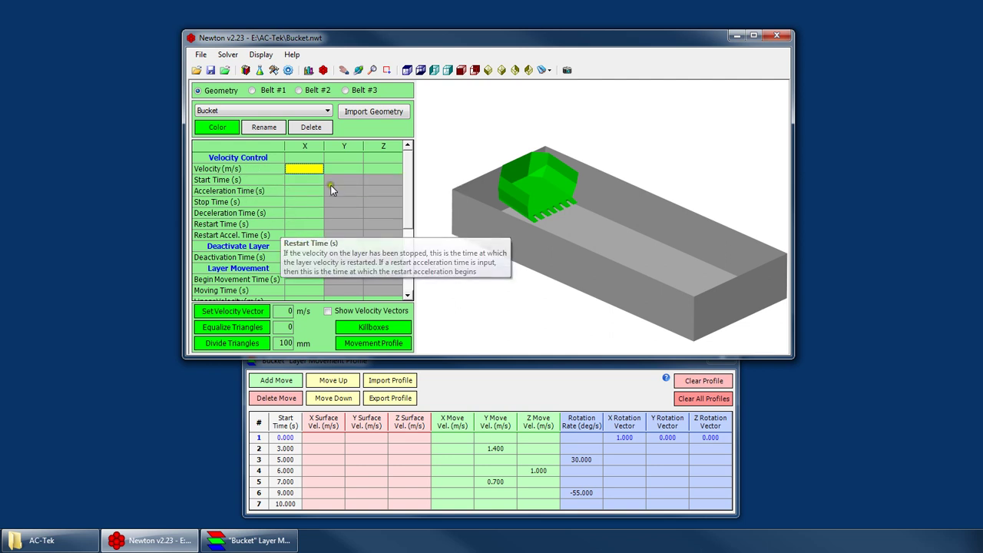
left_click(316, 438)
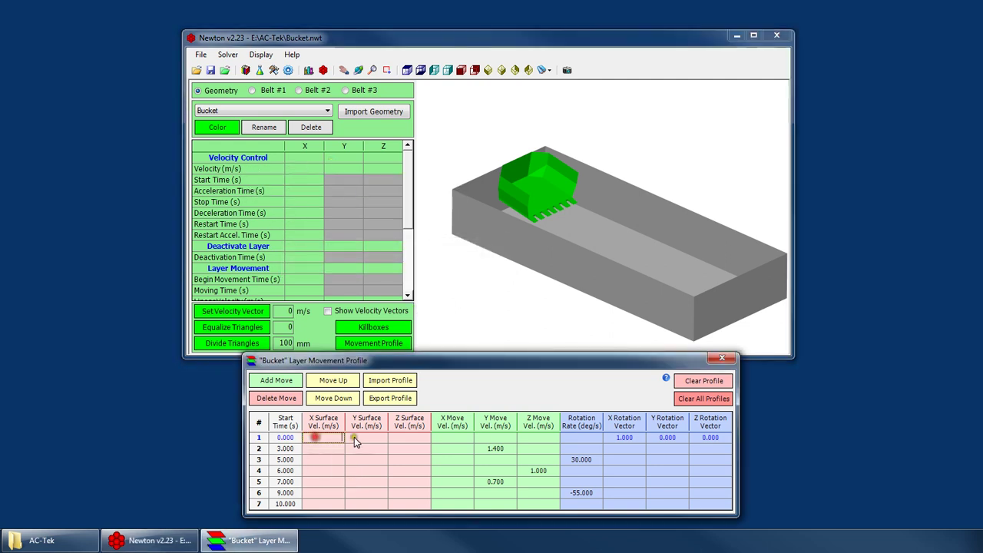
left_click(364, 437)
left_click(404, 437)
left_click(367, 438)
left_click(321, 437)
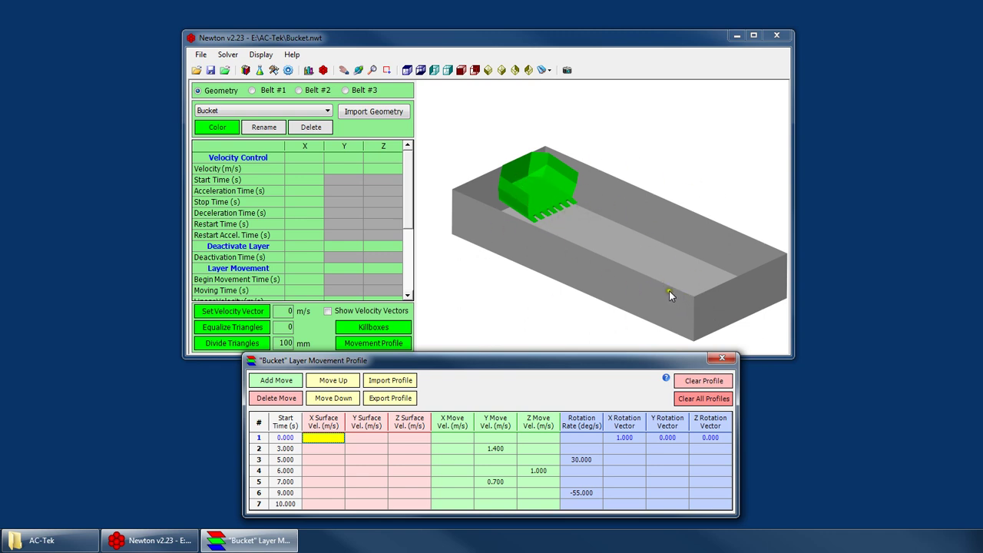
Step: Compare the Bucket layer's start, stop and restart time settings with the surface velocity fields of the first two moves
left_click(240, 179)
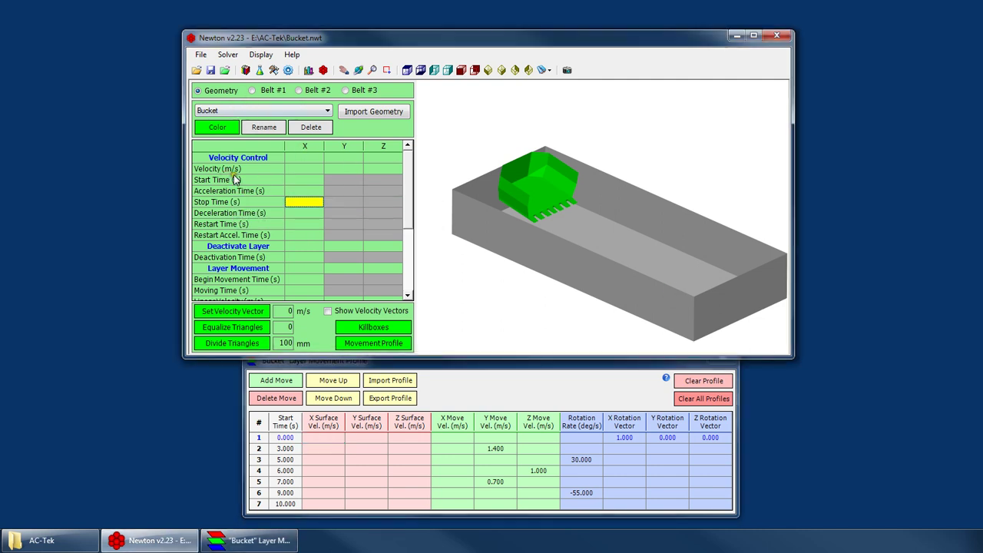
left_click(295, 180)
left_click(297, 203)
left_click(298, 181)
left_click(304, 201)
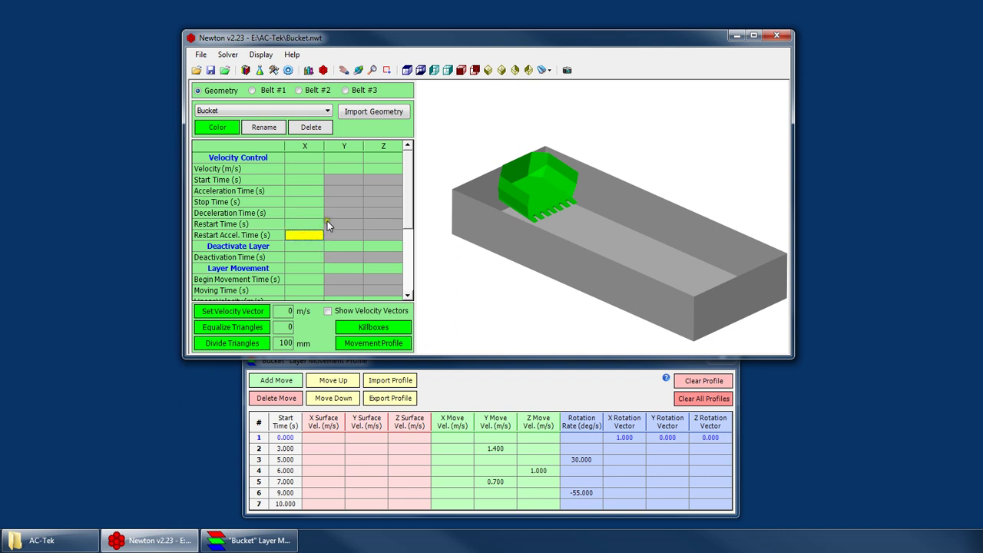
left_click(449, 393)
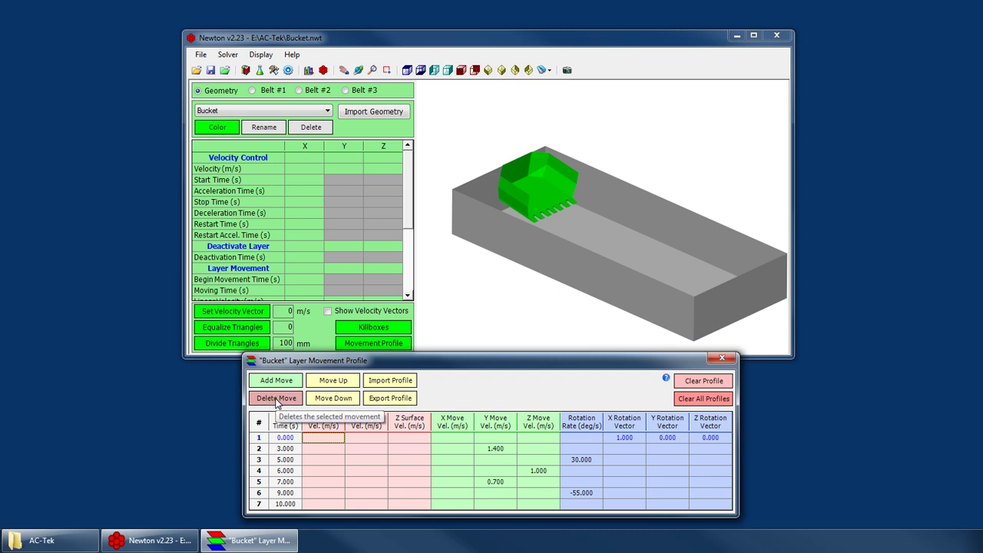
left_click(326, 443)
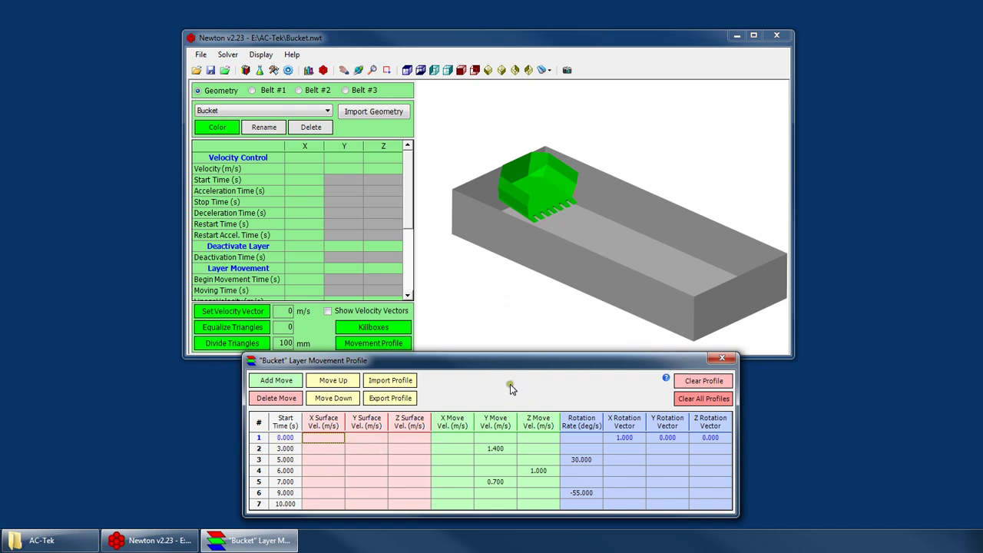
left_click(314, 450)
left_click(381, 450)
left_click(406, 451)
Step: Compare the Bucket layer's movement time and linear velocity settings with the first move's start time and move velocity fields
left_click(461, 438)
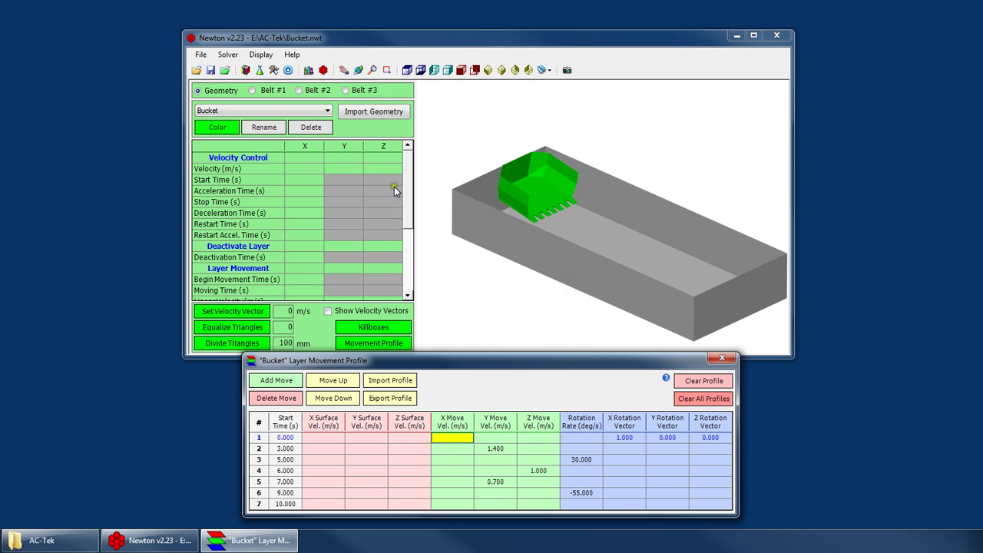
left_click_drag(413, 184, 409, 221)
left_click(295, 213)
left_click(297, 234)
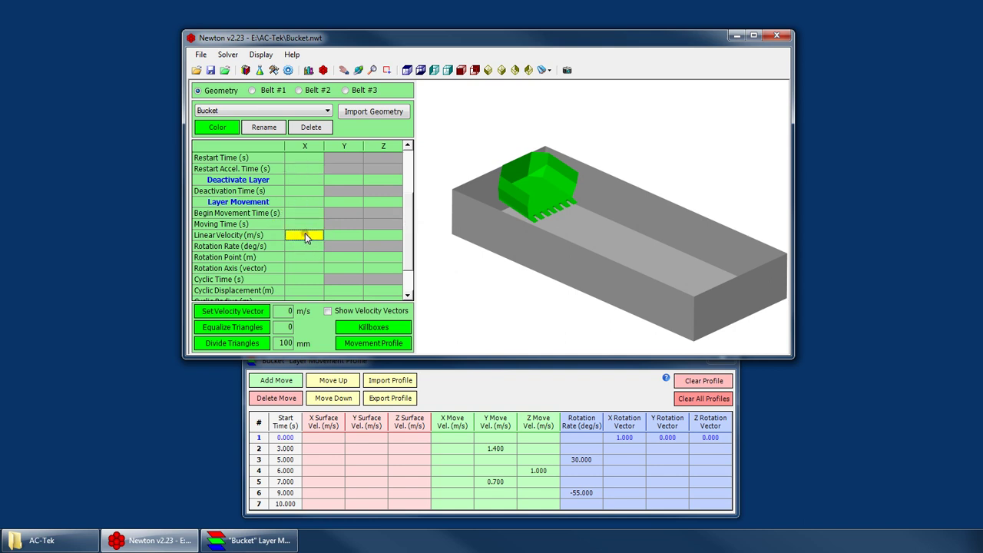
left_click(283, 437)
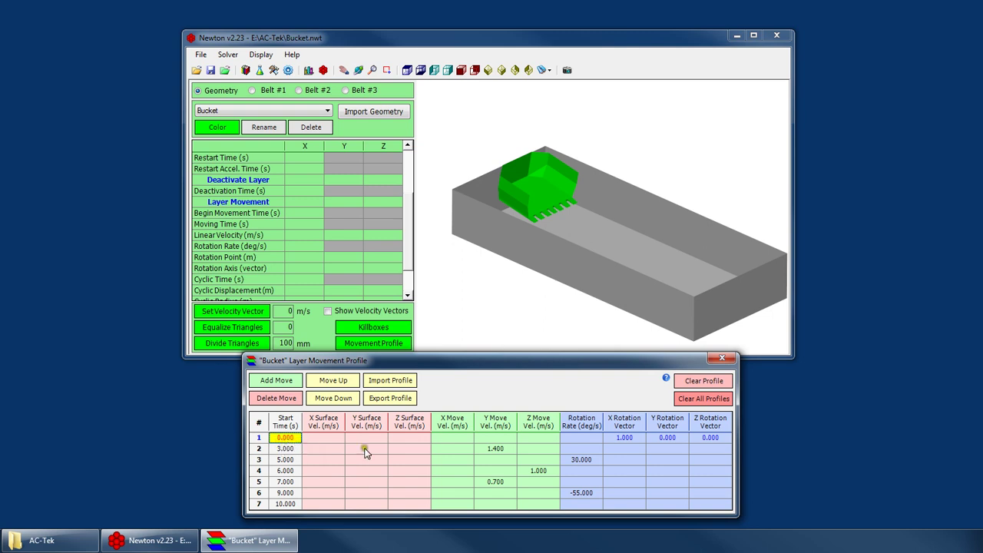
left_click(452, 438)
left_click(498, 438)
left_click(536, 439)
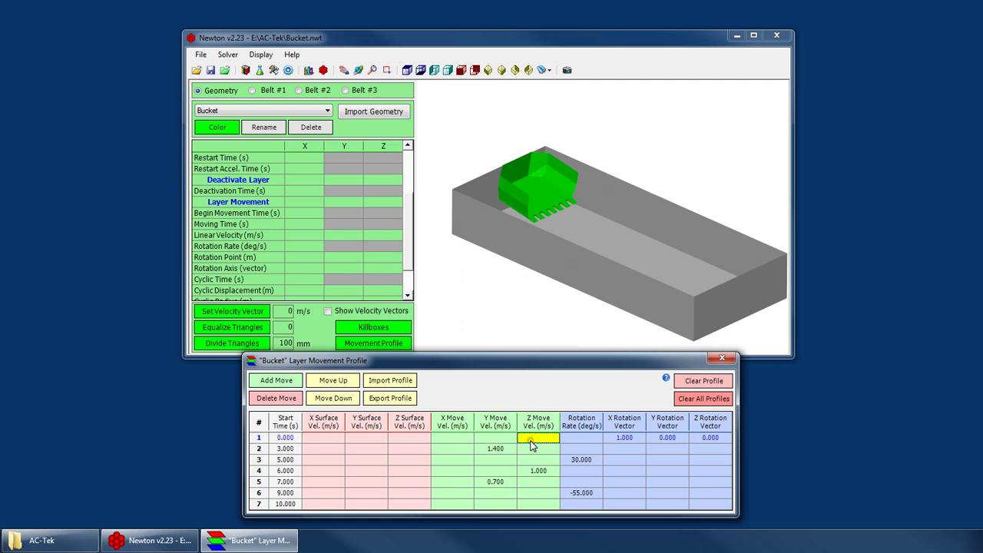
Step: Examine the first move's rotation rate and its X, Y and Z rotation vector fields
left_click(593, 440)
left_click(621, 440)
left_click(667, 439)
left_click(710, 438)
left_click(582, 437)
Step: Examine the X, Y and Z fields of the Bucket layer's Rotation Point and Rotation Axis settings
left_click_drag(408, 206, 376, 250)
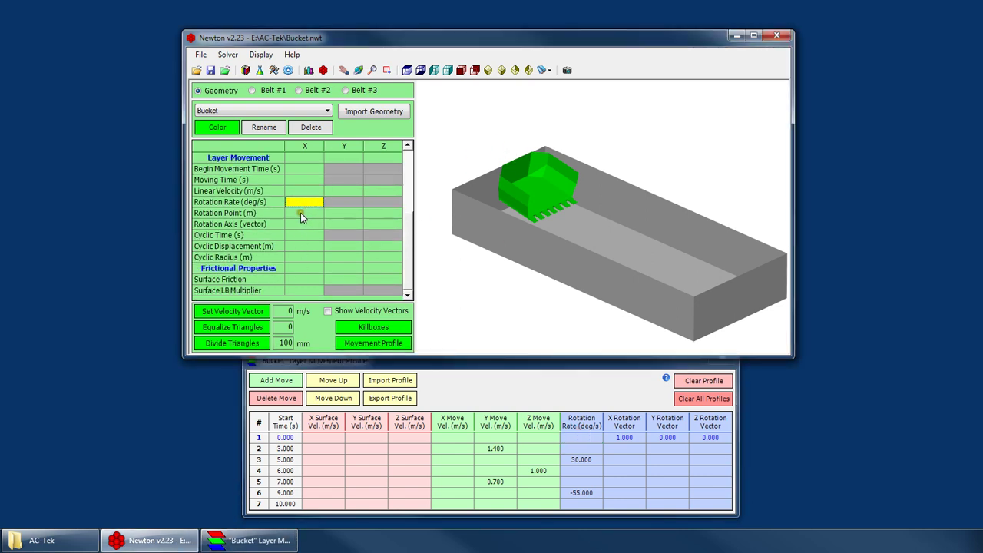
left_click(335, 214)
left_click(380, 215)
left_click(312, 224)
left_click(348, 225)
left_click(379, 226)
left_click(303, 215)
left_click(345, 214)
left_click(392, 213)
left_click(307, 214)
left_click(335, 213)
left_click(391, 215)
left_click(309, 213)
left_click(357, 215)
left_click(392, 215)
Step: Check the rotation vector fields of the first four moves and the Bucket layer's Cyclic Time setting
left_click(631, 459)
left_click(667, 437)
left_click(708, 439)
left_click(644, 449)
left_click(666, 449)
left_click(708, 449)
left_click(628, 460)
left_click(667, 460)
left_click(709, 460)
left_click(700, 470)
left_click(408, 236)
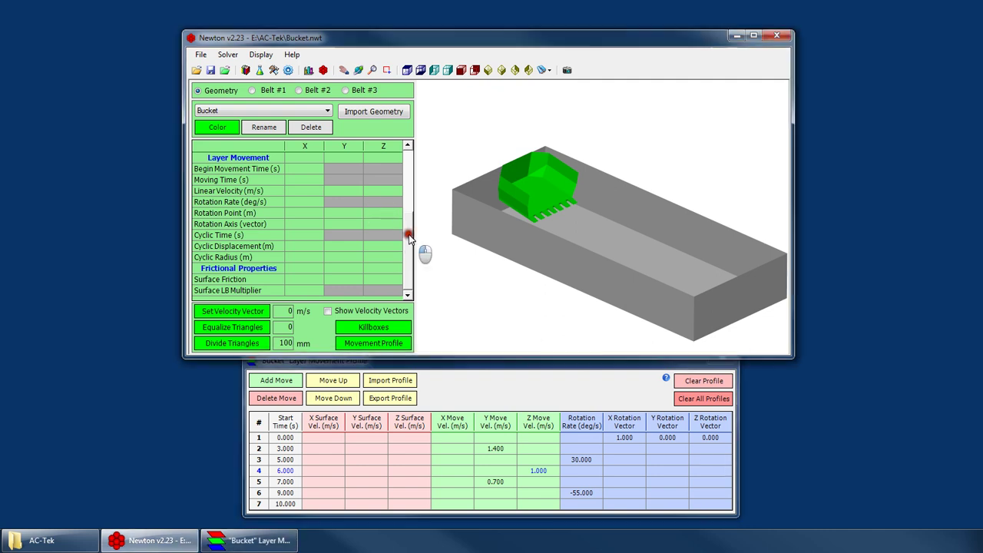
left_click(310, 232)
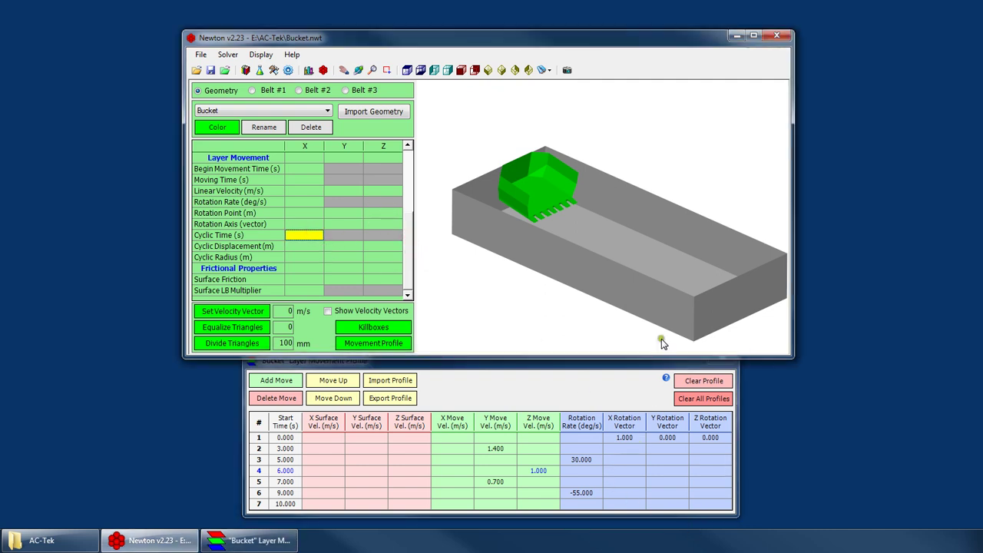
Step: Display the geometry surfaces as wireframe and view the bucket and the coordinate origin from the side
left_click(541, 186)
scroll(537, 182, "up", 3)
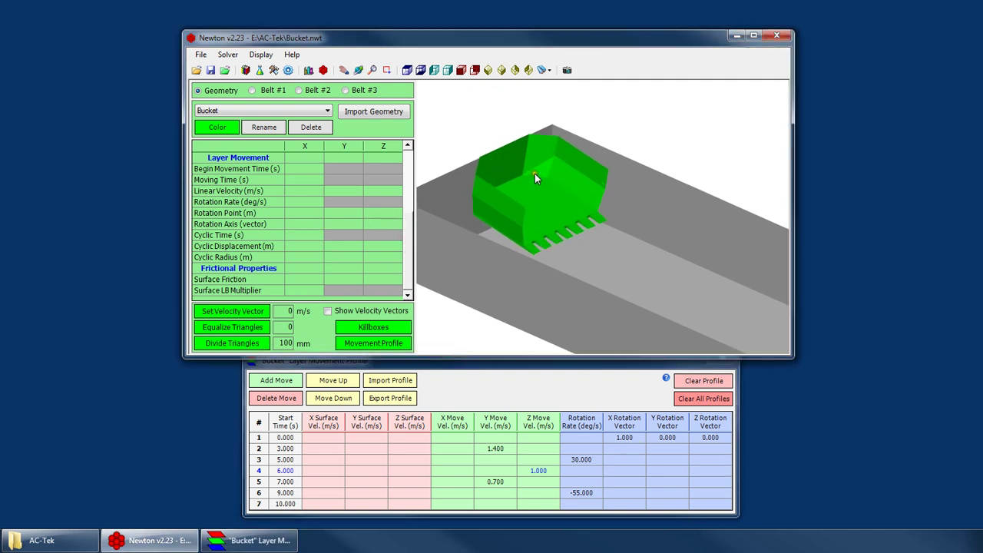
scroll(534, 246, "down", 3)
right_click(560, 219)
left_click(599, 240)
left_click_drag(564, 252, 583, 245)
right_click(597, 178)
left_click(627, 299)
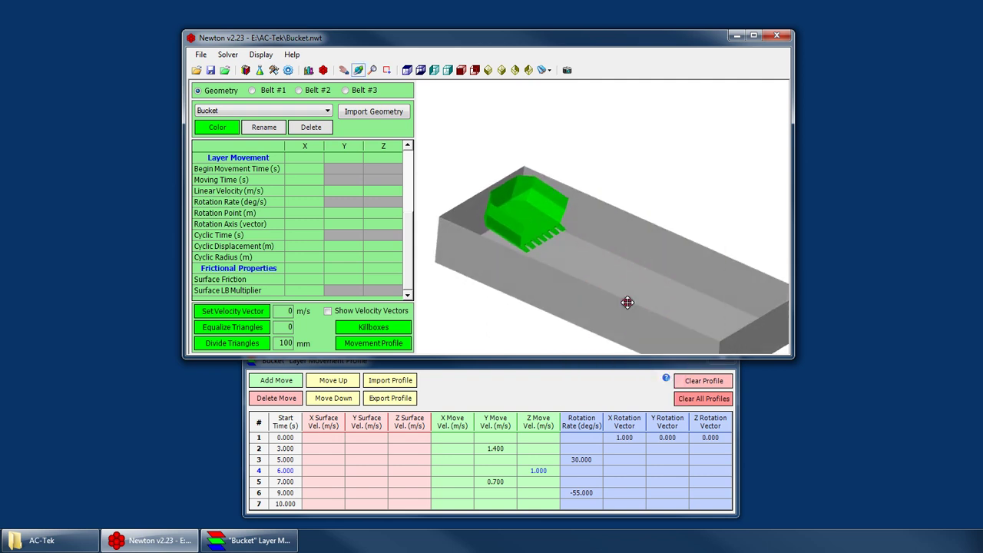
right_click(576, 214)
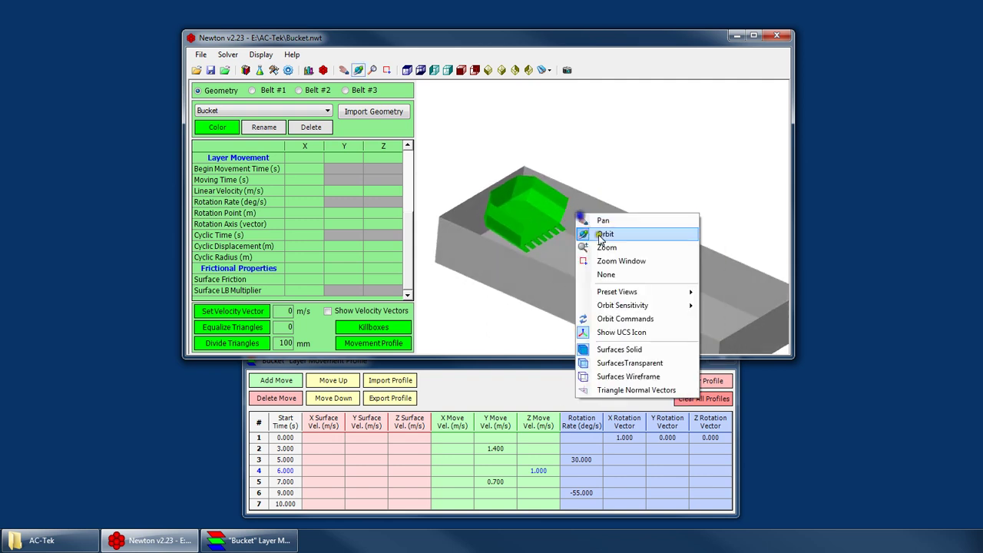
left_click(629, 377)
left_click_drag(649, 252, 532, 277)
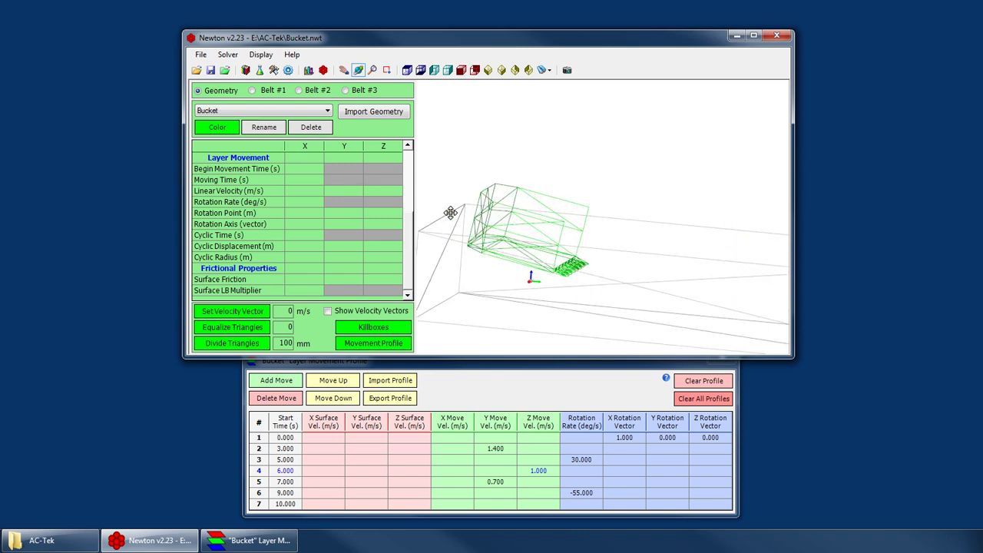
Step: Compare the Bucket layer's X, Y and Z Rotation Point fields with the coordinate origin beside the wireframe bucket
left_click_drag(406, 239, 406, 235)
left_click(405, 238)
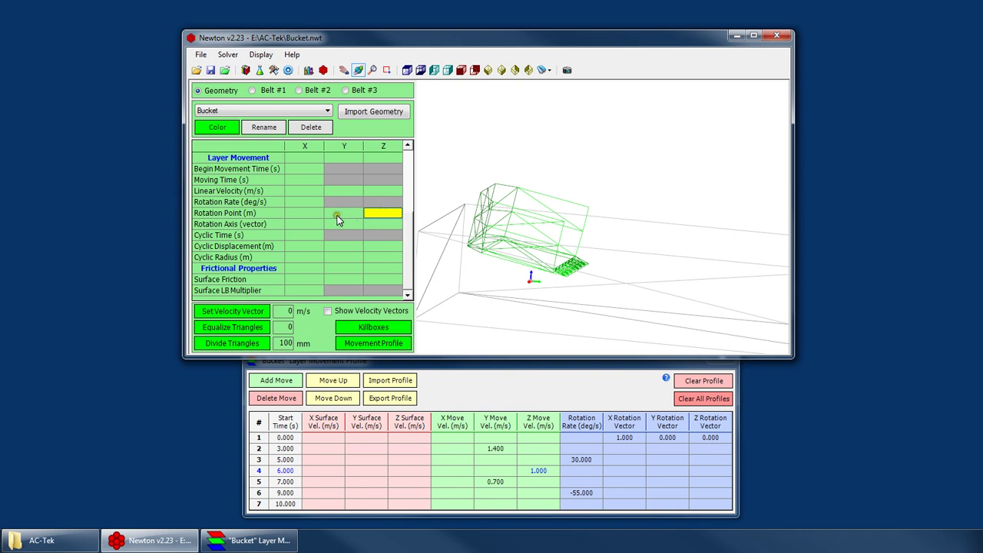
left_click(313, 215)
left_click(350, 215)
left_click(397, 214)
left_click_drag(571, 277, 573, 278)
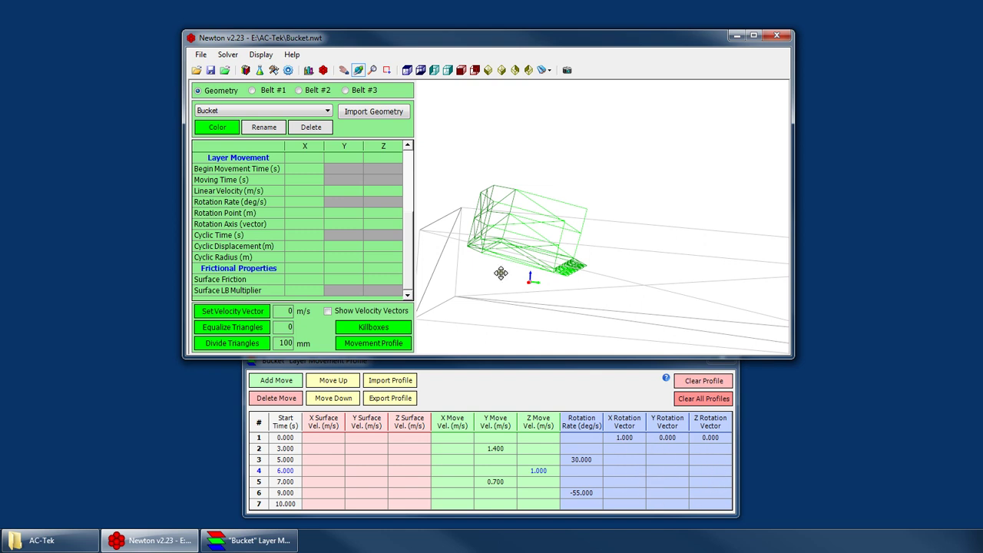
left_click(293, 213)
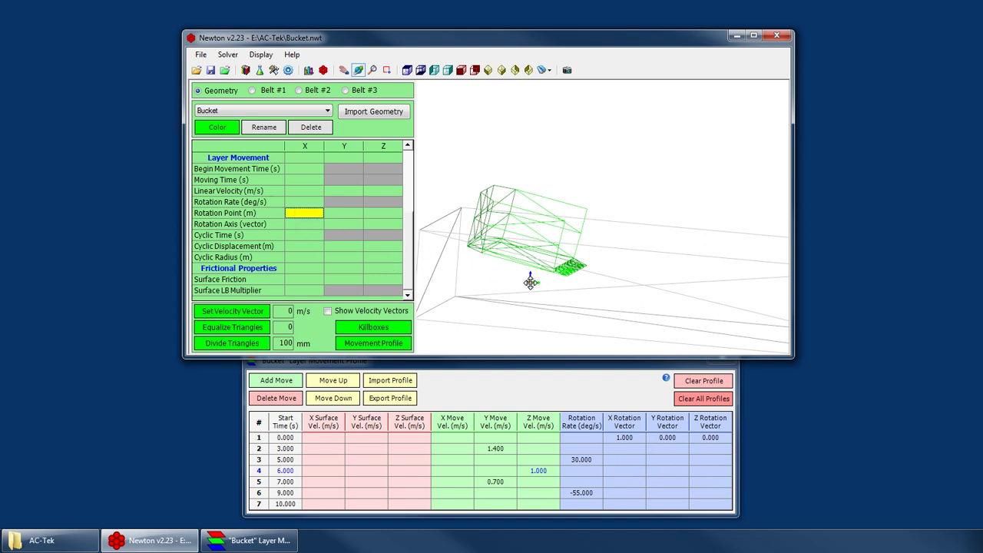
Step: Examine the first move's X, Y and Z Rotation Vector fields against the wireframe bucket and coordinate origin
left_click_drag(595, 274, 595, 287)
left_click(633, 448)
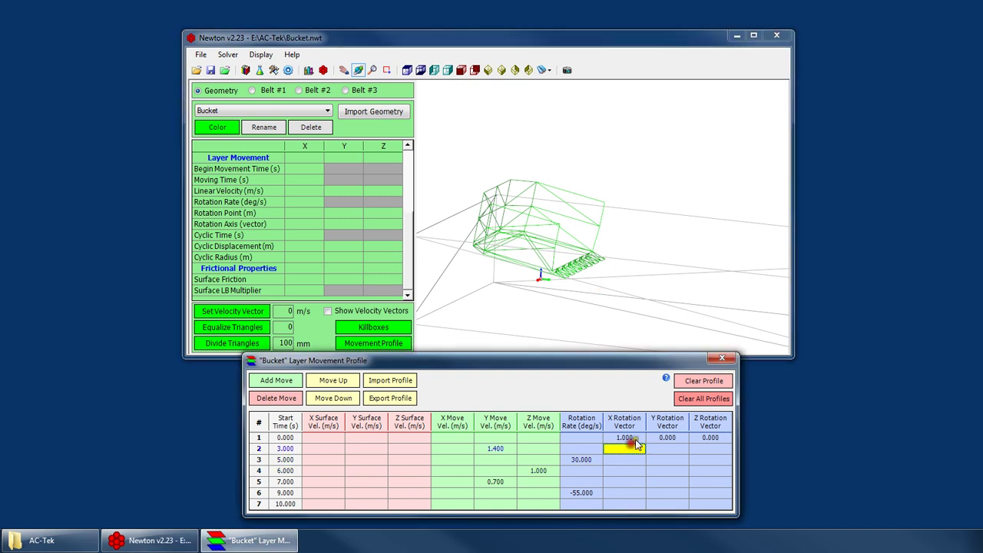
left_click(635, 437)
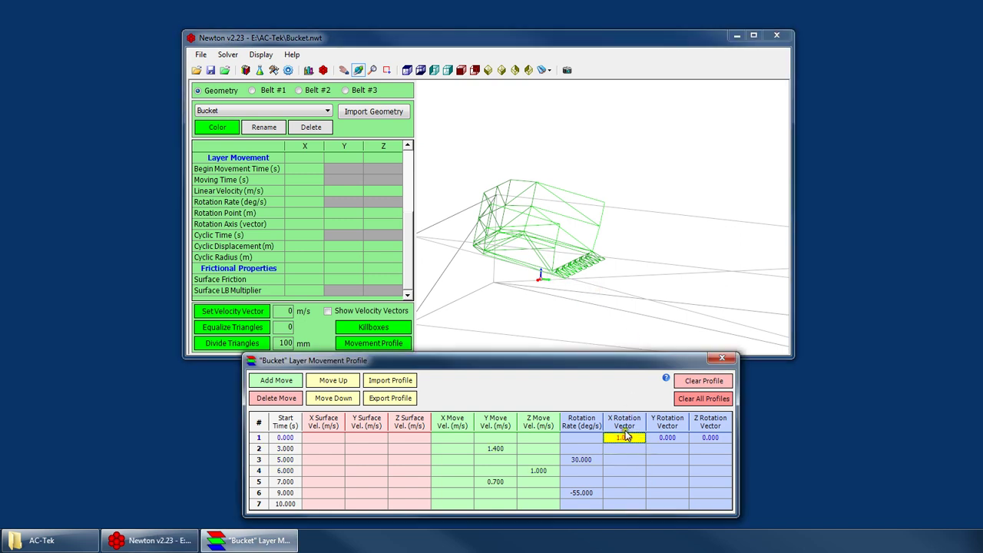
left_click(675, 437)
left_click(707, 437)
left_click_drag(564, 288, 598, 267)
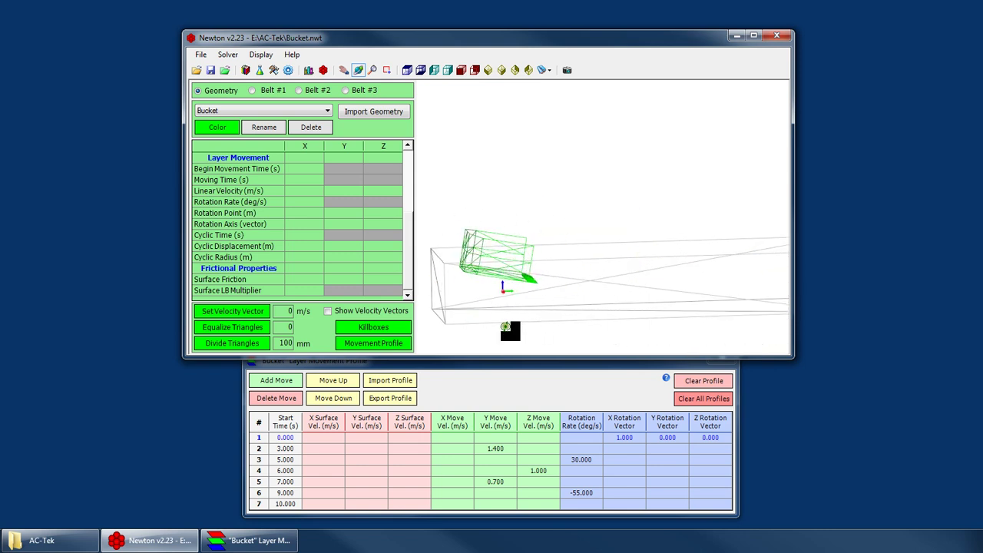
left_click_drag(643, 277, 600, 243)
Step: Check the first move's X and Z Rotation Vector fields and the X Rotation Vector fields of moves 2 to 5
left_click(628, 451)
left_click(626, 438)
left_click(703, 438)
left_click(627, 438)
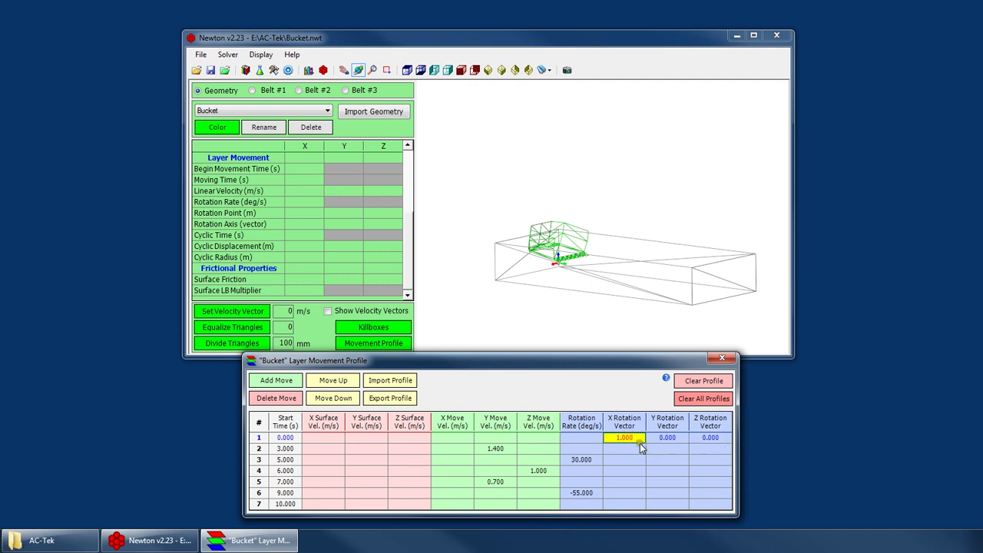
left_click(629, 449)
left_click(626, 459)
left_click(625, 471)
left_click(625, 482)
Step: Set the sixth move's Y Rotation Vector to 2 in the Bucket layer's movement profile
left_click(622, 492)
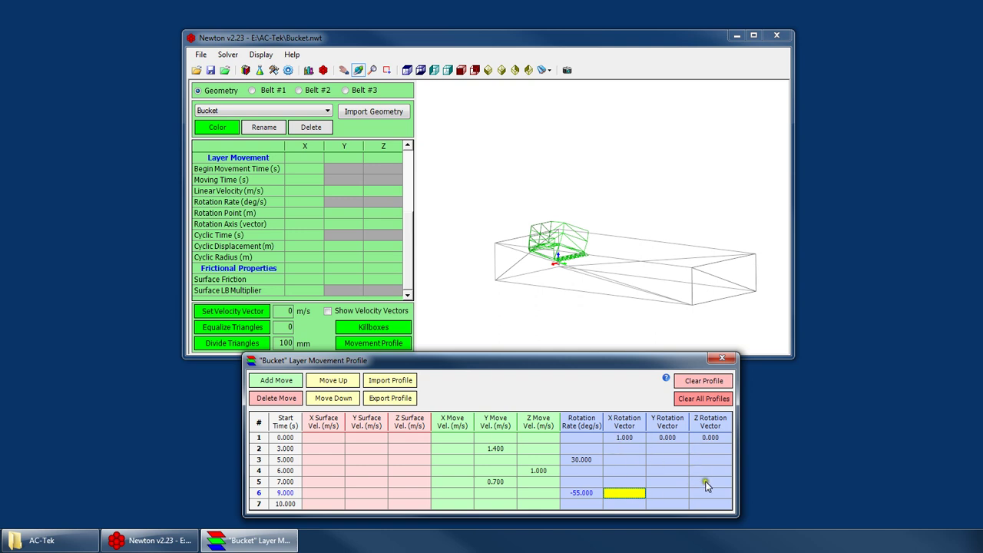
key("Tab")
type("2")
key("Return")
key("Left")
key("Right")
key("Right")
key("Left")
key("Left")
key("Down")
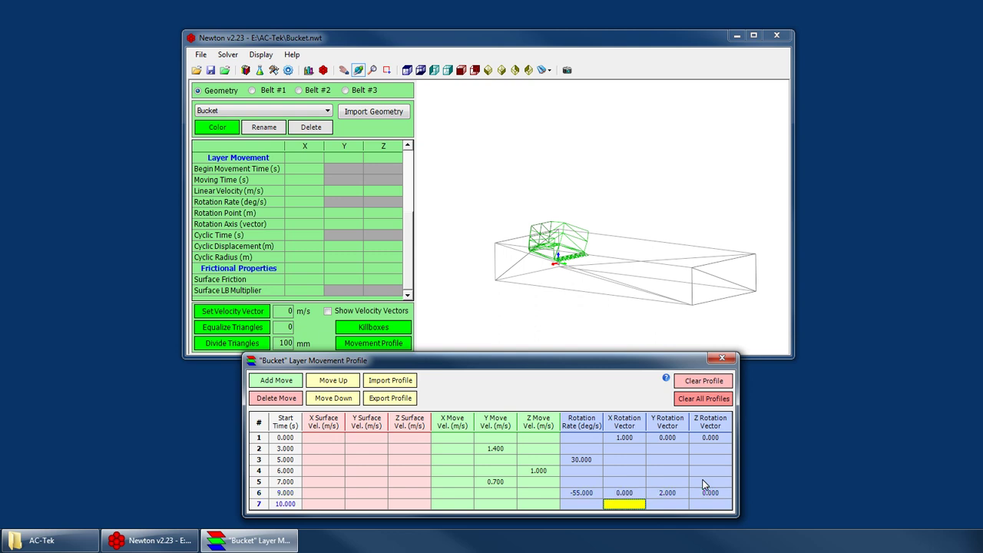
Step: Clear the sixth move's X, Y and Z Rotation Vector values
key("Tab")
key("Tab")
key("Up")
key("shift+Tab")
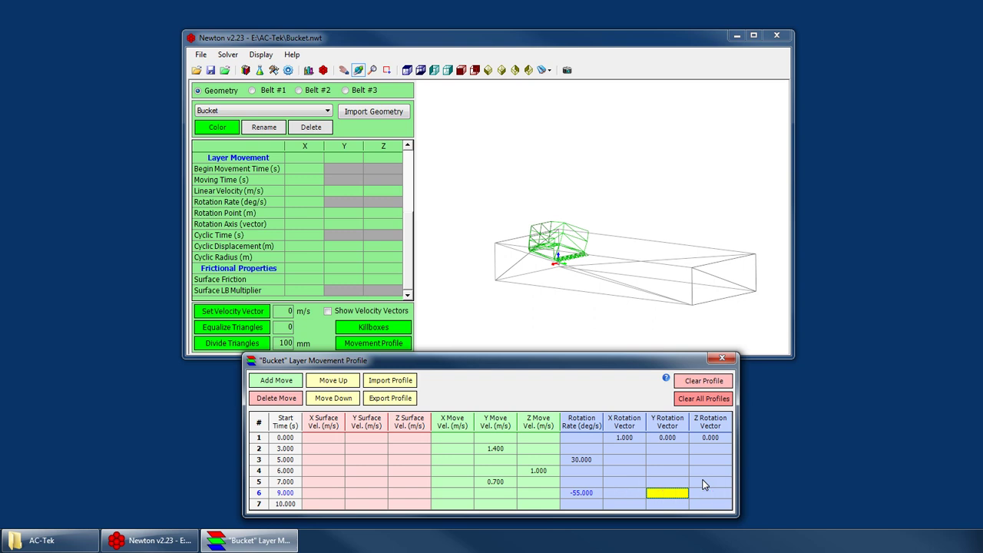
Step: Review the rotation vector fields from the sixth move back up to the first move's X Rotation Vector
key("shift+Tab")
key("shift+Tab")
key("Tab")
key("Tab")
key("Up")
key("Up")
key("Up")
key("Up")
key("Up")
key("shift+Tab")
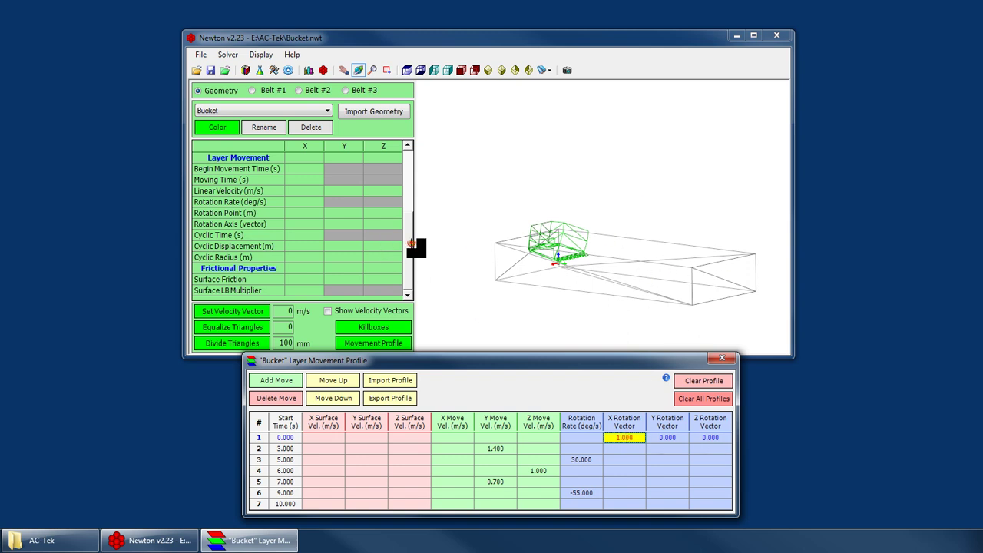
Step: Set the Bucket layer's X Rotation Axis to 1 in the geometry settings and check its Rotation Point fields
left_click(306, 212)
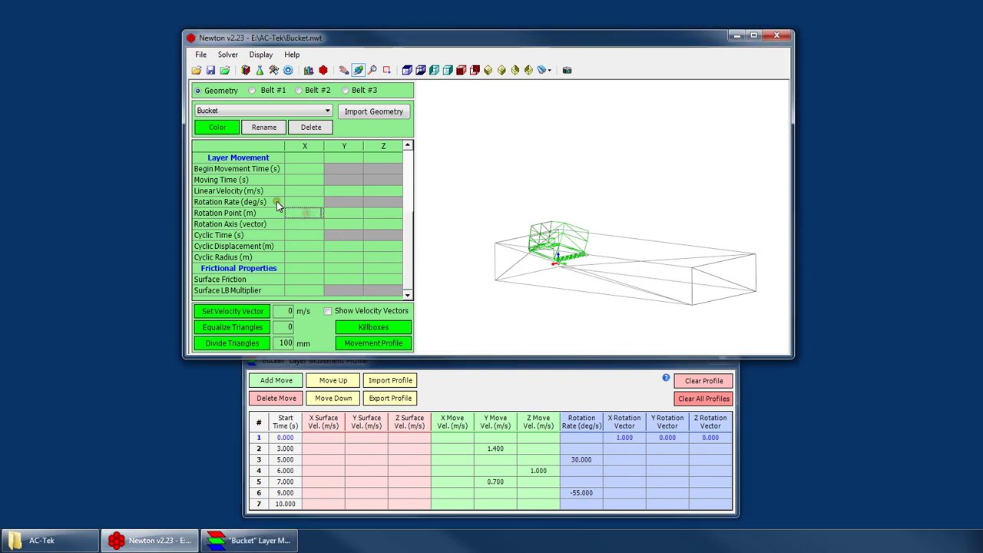
left_click(305, 223)
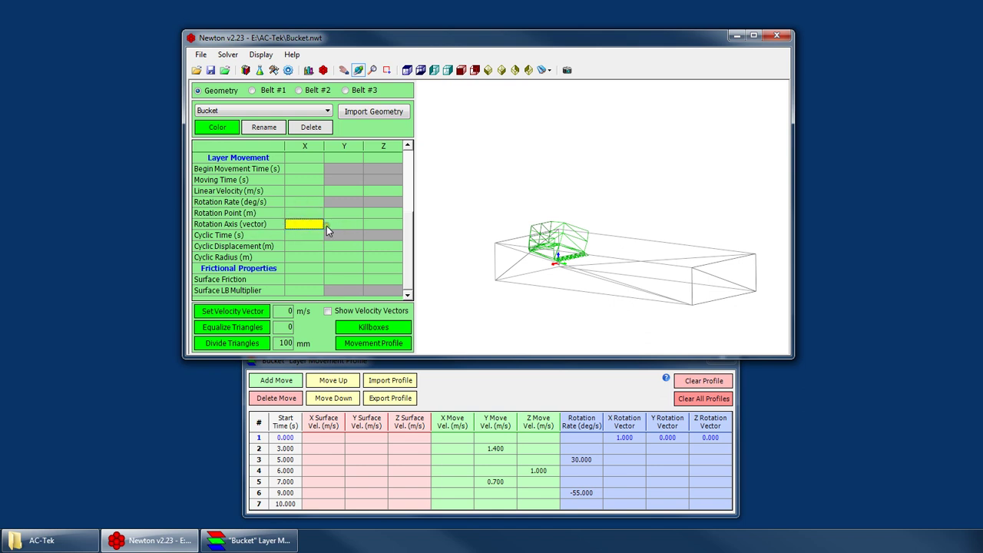
type("1")
key("Return")
key("Up")
key("Right")
key("Left")
key("Right")
key("Right")
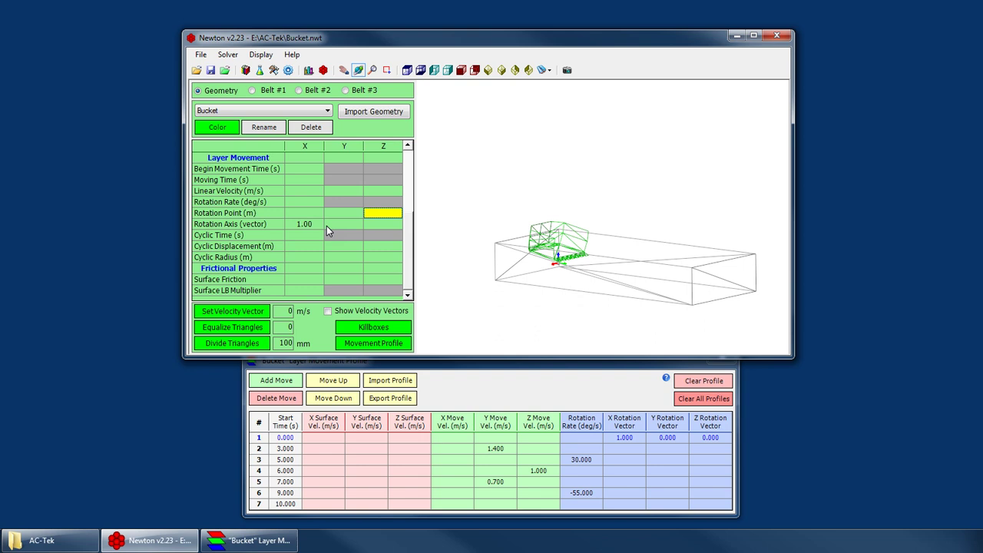
Step: Clear the first move's rotation vector in the movement profile
left_click(615, 438)
key("Down")
key("Up")
key("Delete")
Step: Look through the Rotation Rate column from the first move to the last and back
key("Left")
key("Down")
key("Down")
key("Down")
key("Down")
key("Down")
key("Down")
key("Up")
key("Up")
key("Up")
key("Up")
key("Up")
key("Up")
Step: Clear the X Rotation Axis value in the Bucket layer's geometry settings
left_click(308, 235)
left_click(307, 223)
key("Delete")
Step: Set the first move's X Rotation Vector to 1 in the movement profile
left_click(632, 436)
type("1")
key("Return")
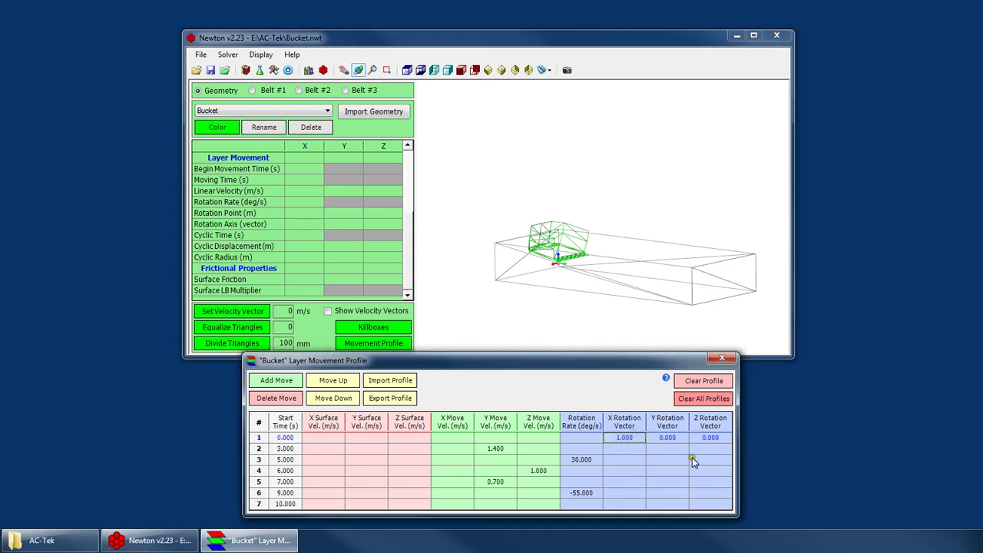
Step: Review the X Rotation Vector column for all seven moves and the first move's rotation rate and move velocity fields
key("Down")
key("Down")
key("Down")
key("Down")
key("Down")
key("Down")
key("Up")
key("Up")
key("Up")
key("Up")
key("Up")
key("Up")
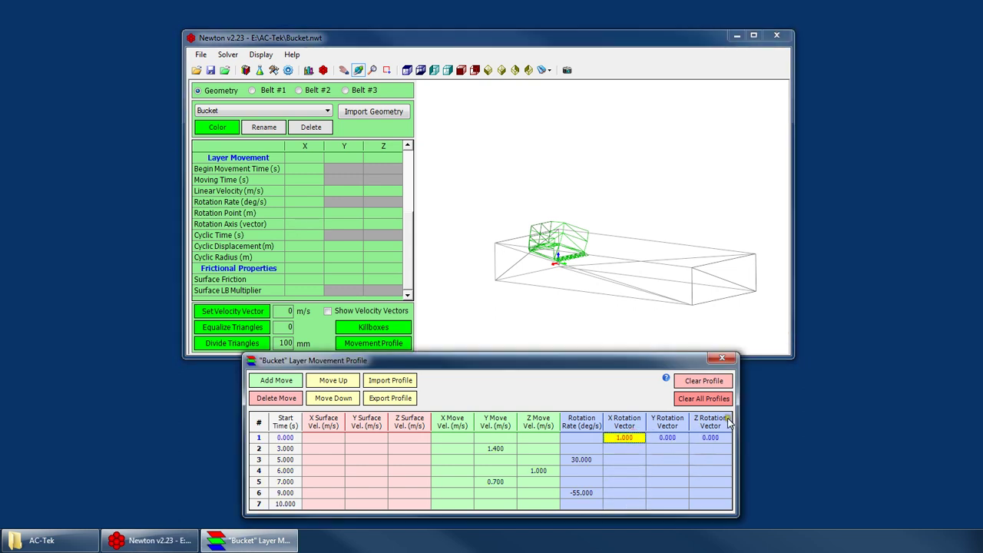
key("Left")
key("Left")
key("Left")
key("Left")
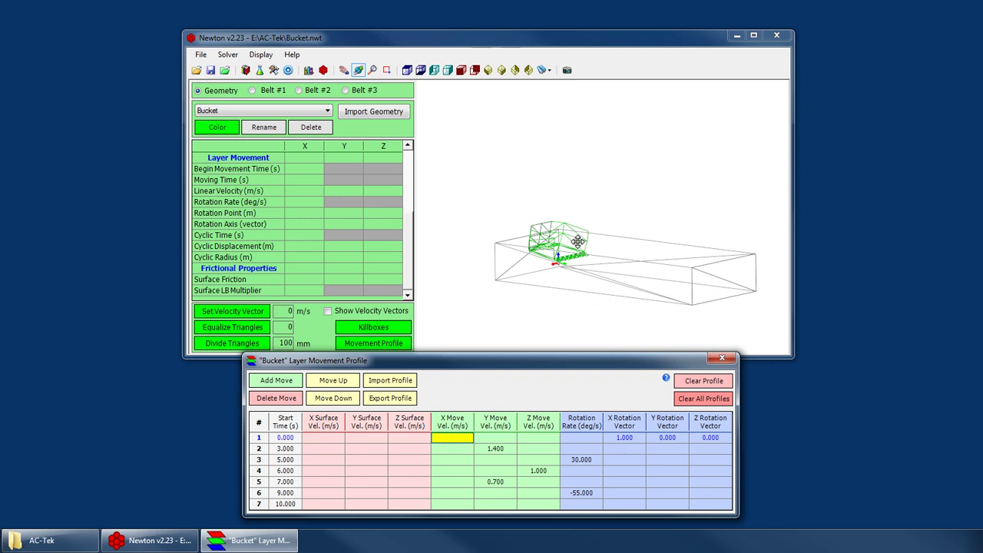
Step: Compare the Bucket layer's Rotation Point fields with the profile's move velocity and rotation vector fields, then inspect the bucket up close
left_click(316, 215)
left_click(341, 213)
left_click(382, 213)
left_click(311, 209)
left_click(351, 210)
left_click(369, 211)
left_click(472, 429)
left_click(520, 439)
left_click(625, 452)
left_click_drag(595, 254, 582, 232)
scroll(568, 239, "up", 4)
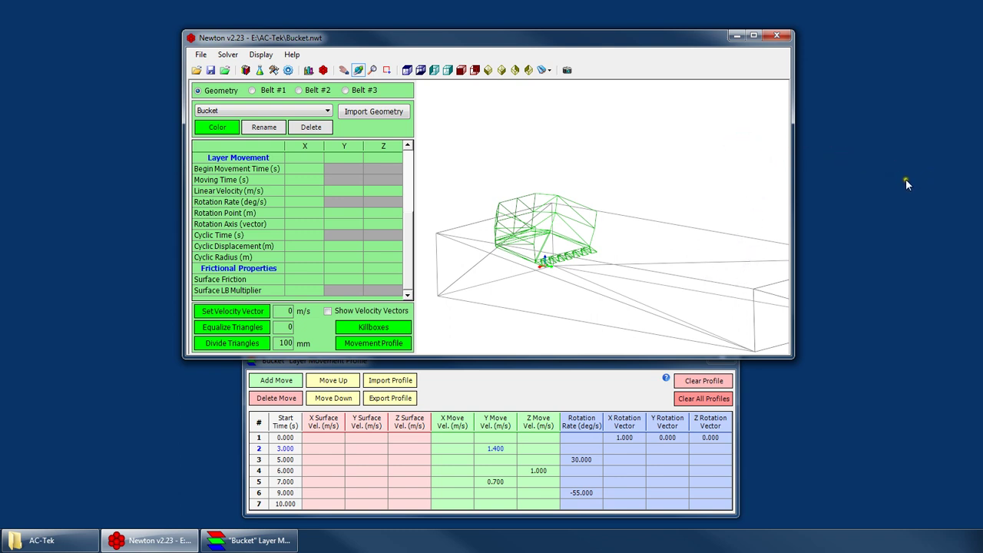
Step: Compare the move velocity fields of the first two moves with the Rotation Point fields and the bucket's position
left_click(452, 439)
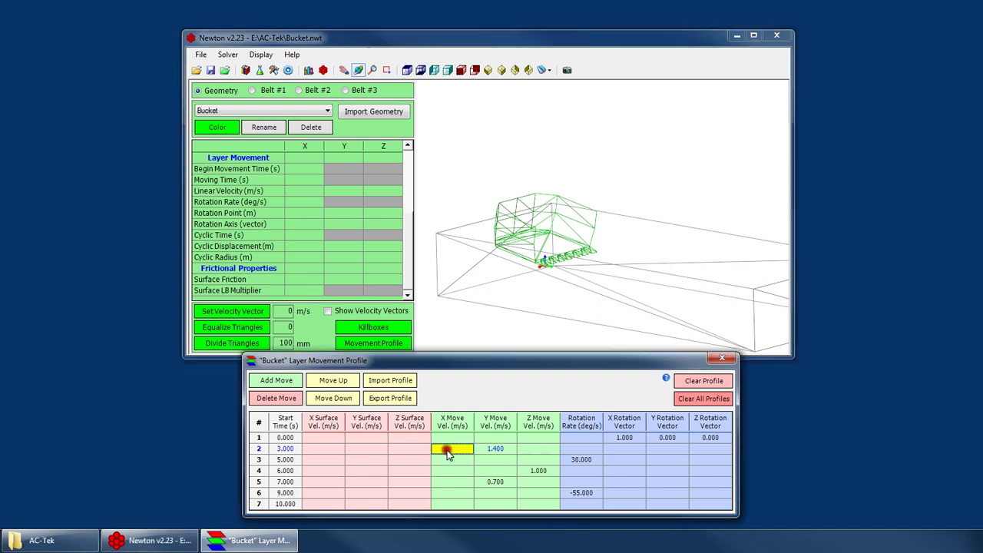
left_click(532, 439)
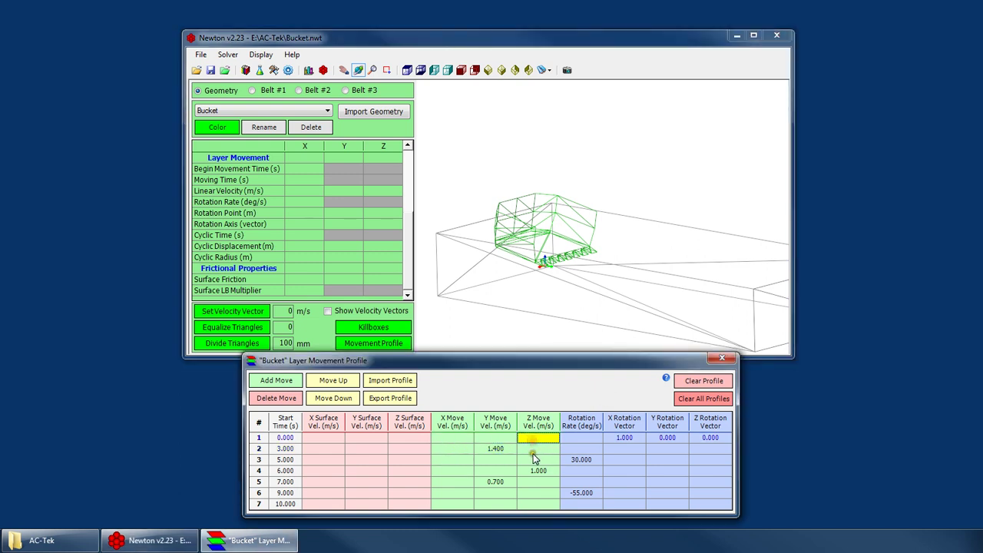
left_click(530, 451)
left_click(440, 452)
left_click(503, 449)
left_click(541, 451)
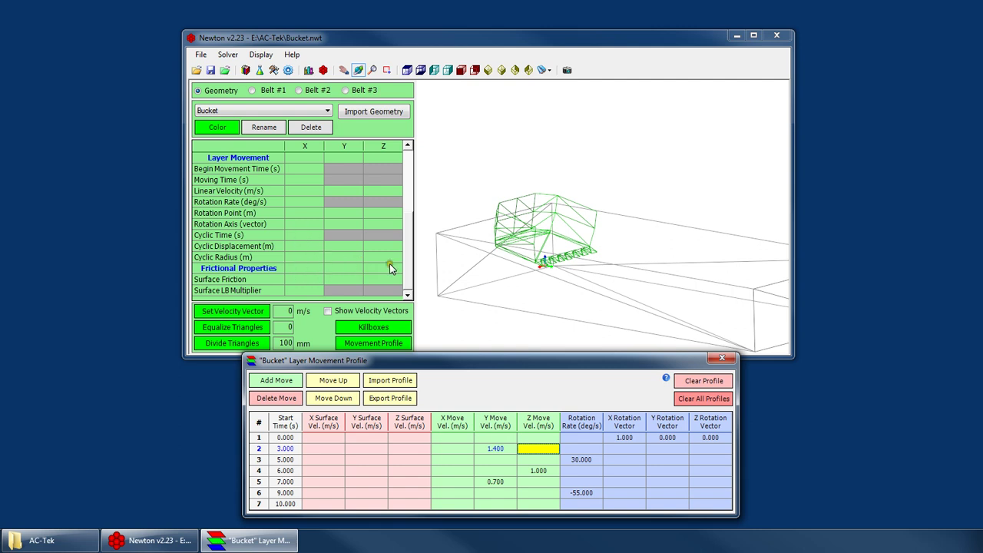
left_click(329, 214)
left_click(307, 212)
left_click(348, 213)
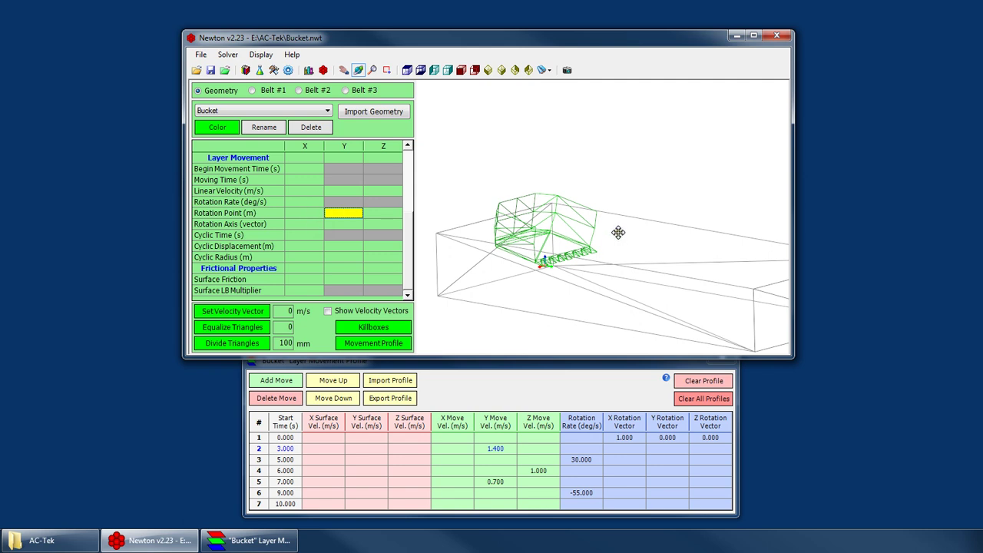
scroll(538, 242, "down", 3)
mouse_move(538, 244)
left_mouse_down()
mouse_move(630, 249)
mouse_move(528, 257)
mouse_move(538, 244)
mouse_move(525, 237)
left_mouse_up()
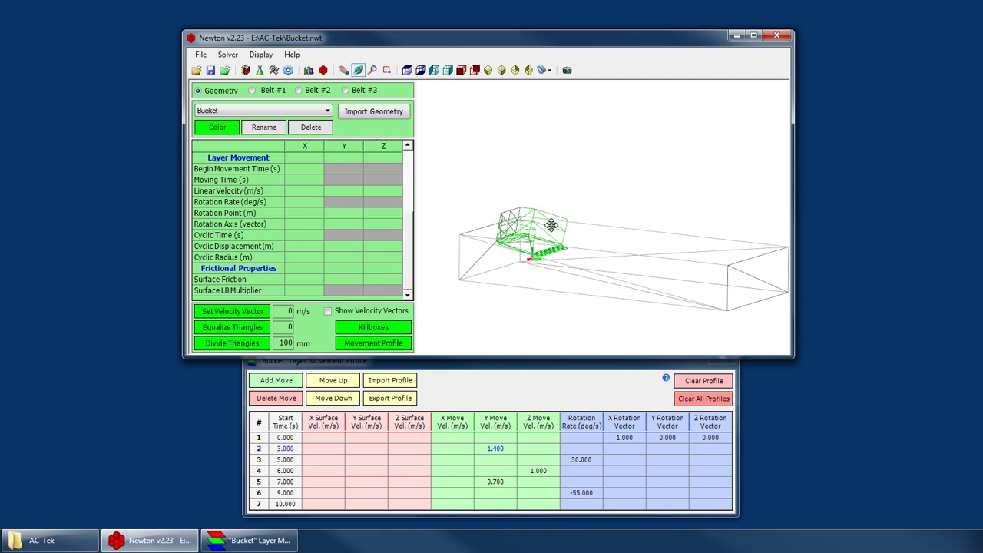
Step: Examine the start times of the first two moves and the second move's surface and move velocity fields
left_click(583, 460)
left_click(495, 449)
left_click(335, 449)
left_click(294, 448)
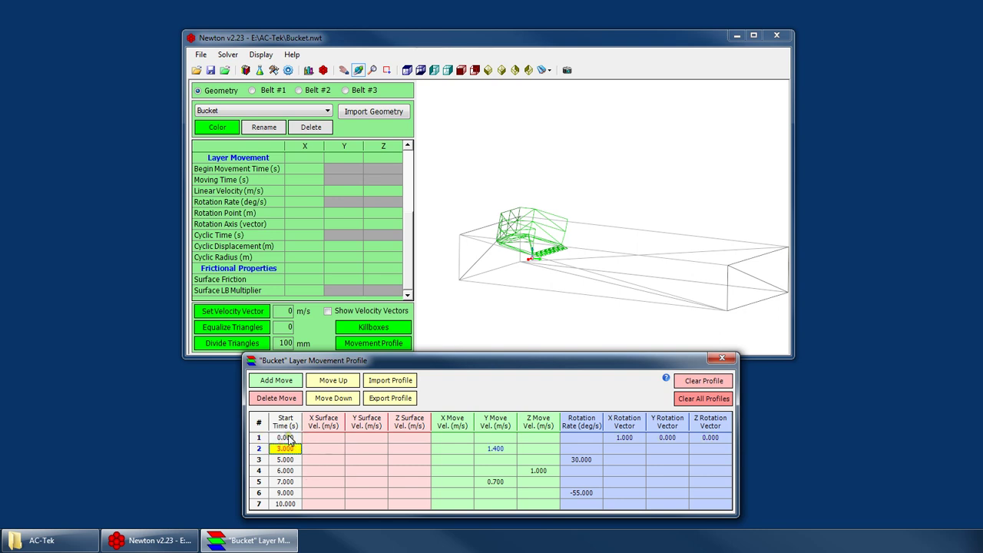
left_click(291, 438)
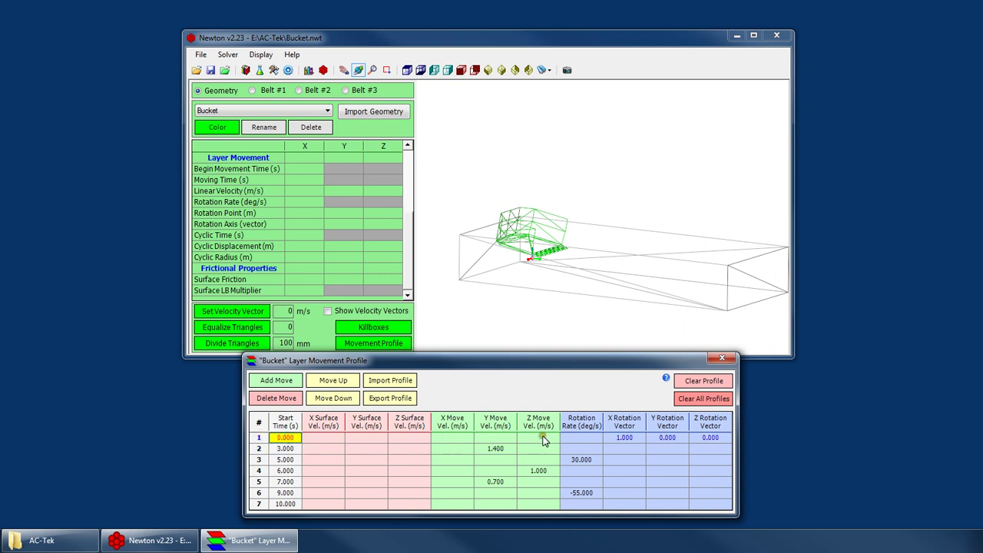
left_click(292, 449)
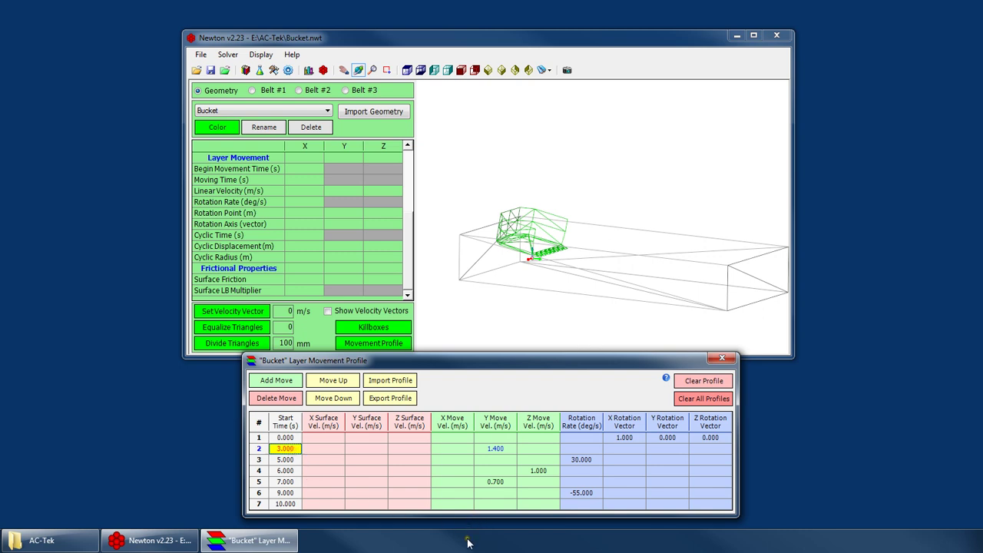
left_click(327, 448)
left_click(385, 448)
left_click(446, 449)
left_click(500, 449)
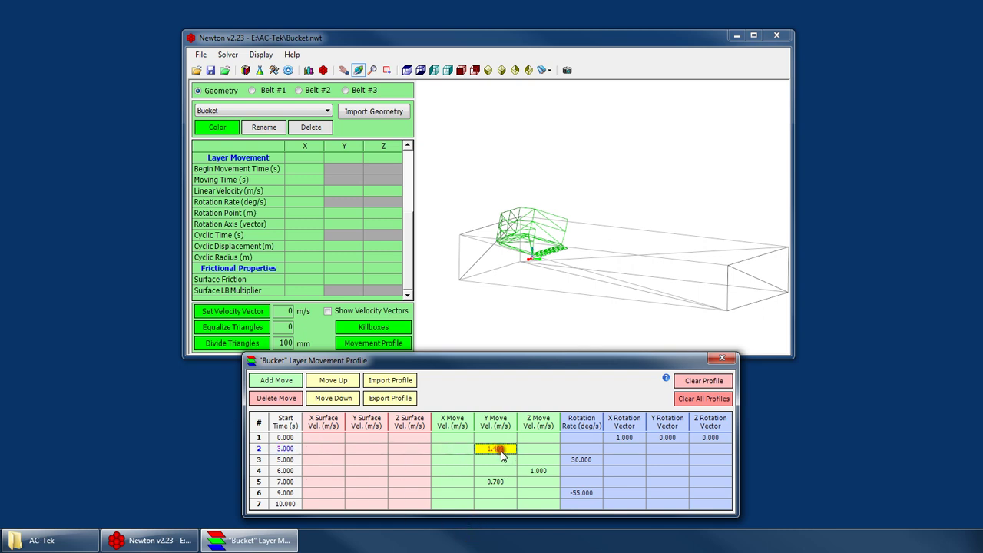
Step: Examine the first move's start time, surface velocity, move velocity and rotation vector fields
left_click(296, 439)
left_click(643, 437)
left_click(303, 439)
left_click(298, 439)
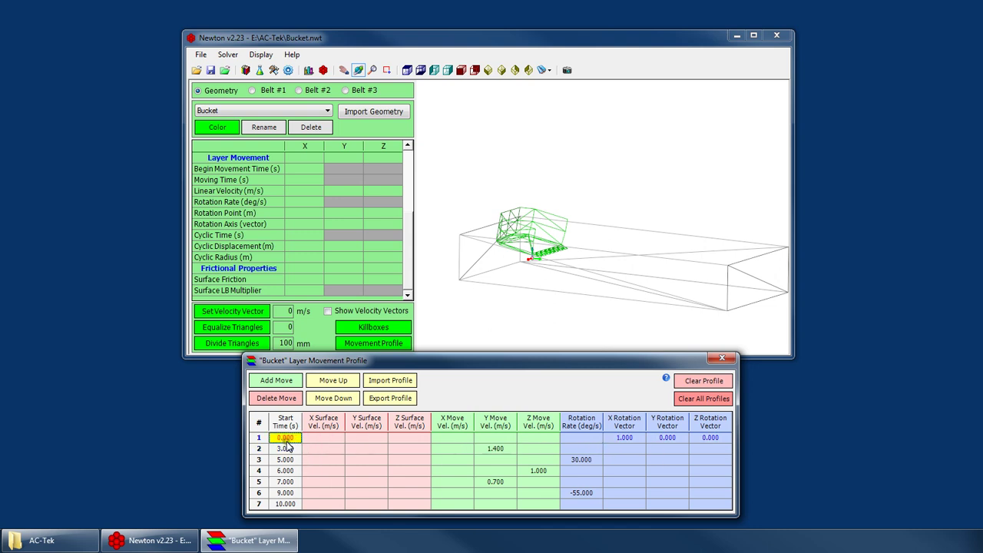
left_click(322, 439)
left_click(364, 439)
left_click(418, 439)
left_click(457, 439)
left_click(500, 439)
left_click(538, 438)
left_click(615, 439)
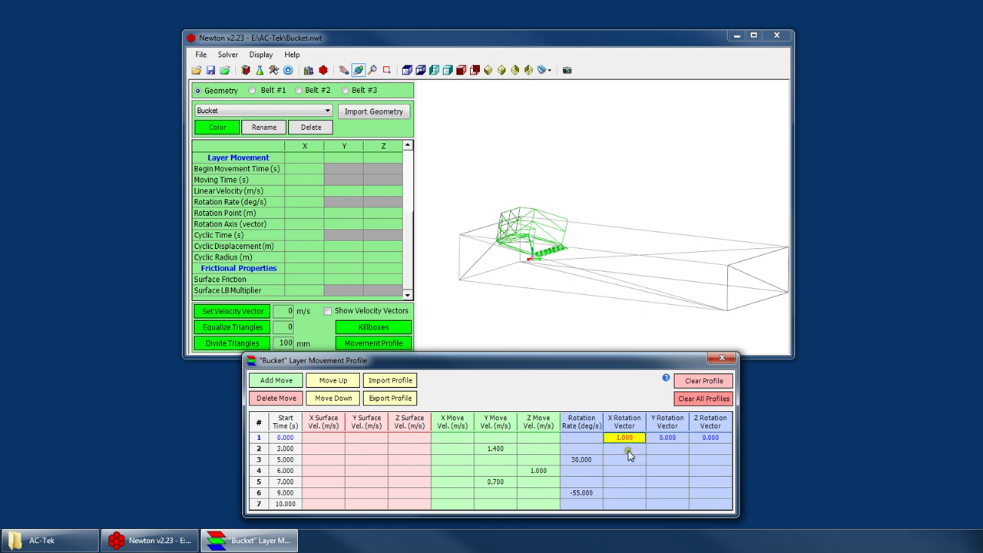
Step: Clear the first move's start time and rotation vector, and give the third move an X Rotation Vector of 1
left_click(629, 452)
type("1")
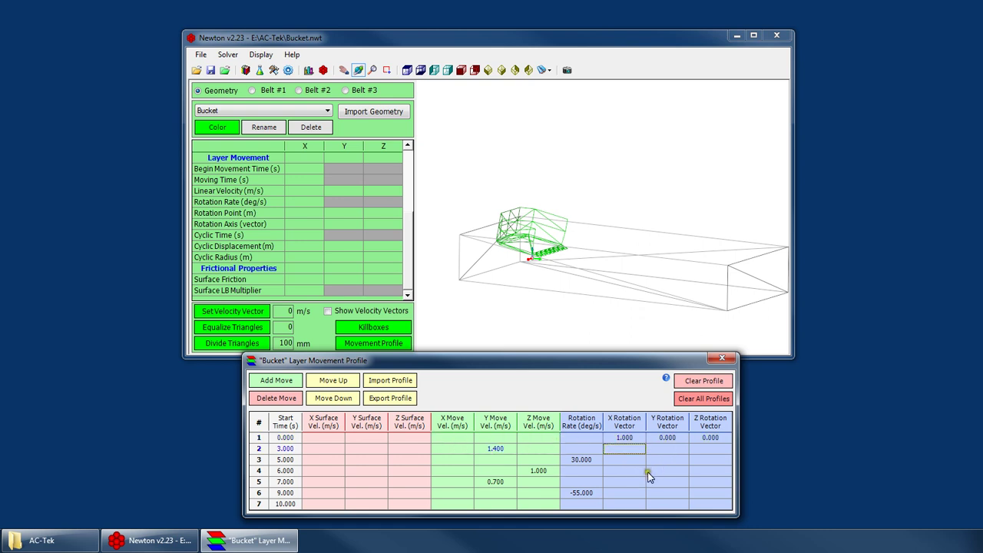
left_click_drag(635, 440, 634, 450)
key("Down")
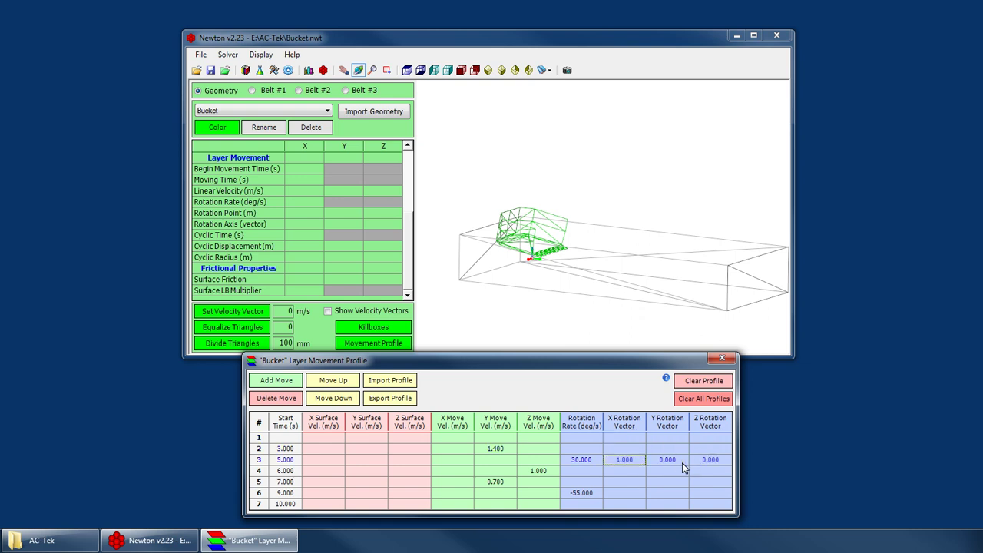
key("Down")
key("Down")
key("Up")
key("Up")
key("Up")
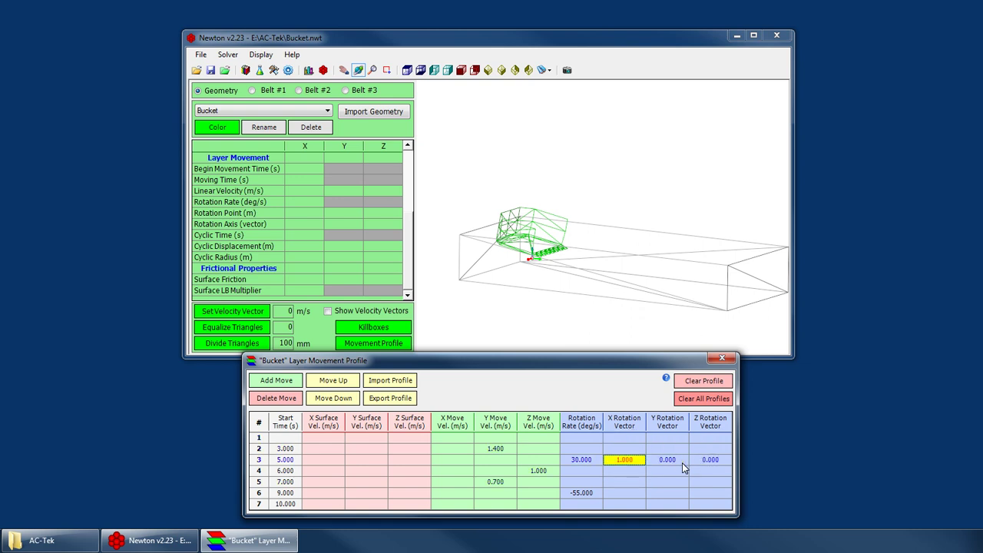
Step: Compare the Bucket layer's Cyclic Displacement and Rotation Axis fields with the third move's X Rotation Vector
left_click(315, 246)
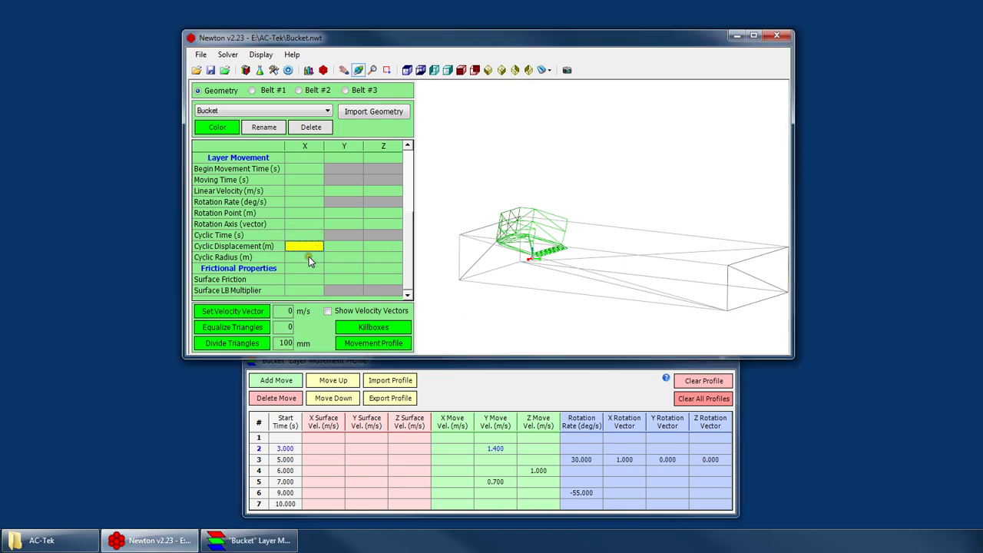
key("Down")
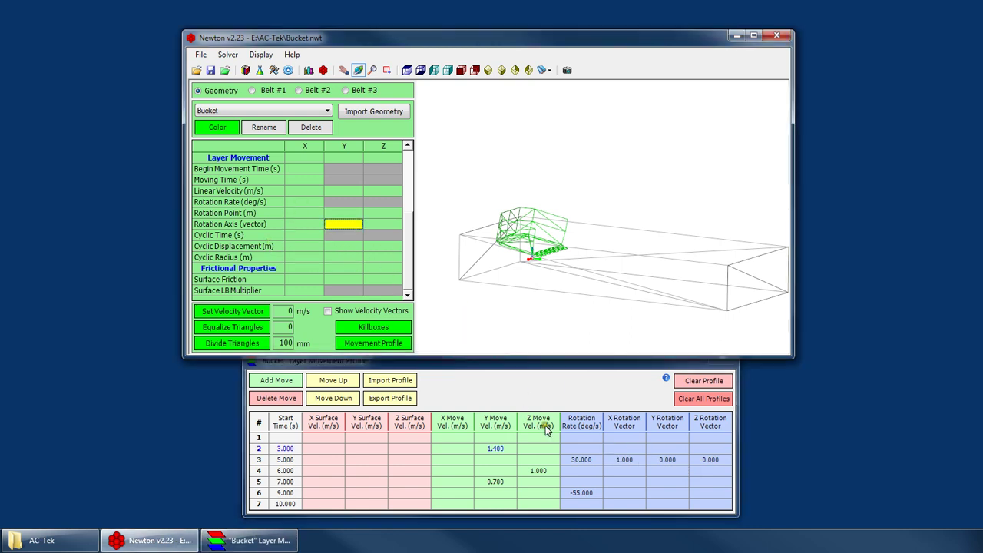
left_click(644, 473)
key("Up")
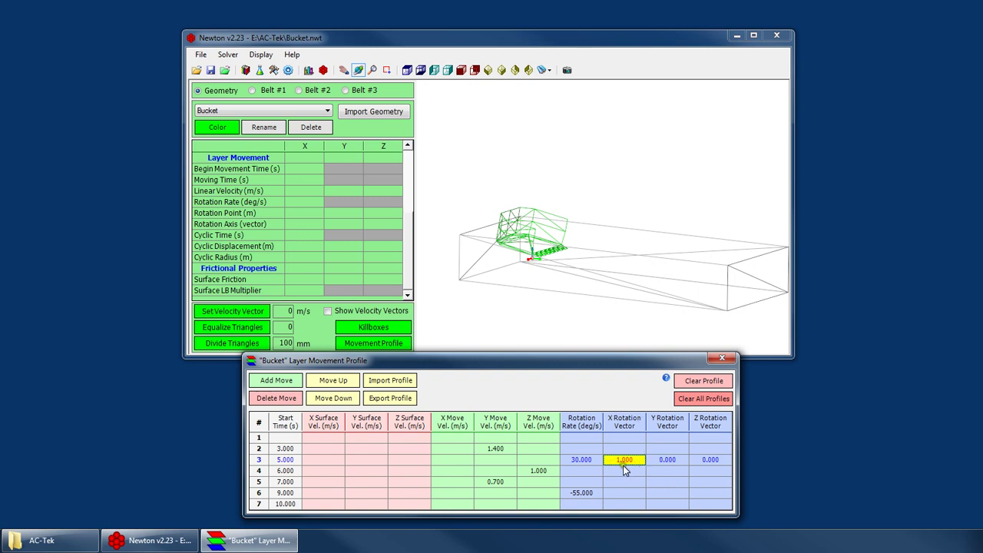
left_click(332, 223)
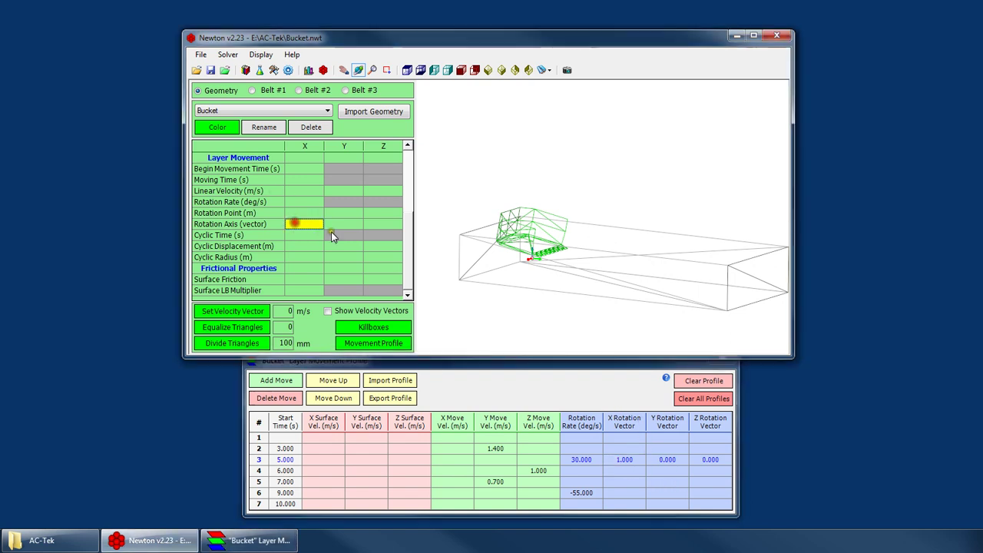
Step: Examine the geometry Rotation Axis fields alongside the rotation rate and rotation vector fields of the first four moves
left_click(390, 223)
left_click(626, 438)
left_click(638, 454)
left_click(683, 454)
left_click(719, 448)
left_click(703, 439)
left_click(635, 441)
left_click(606, 459)
left_click(587, 461)
left_click(621, 469)
left_click(620, 461)
left_click(590, 461)
left_click(621, 461)
Step: Clear the third move's rotation vector and give the fourth move an X Rotation Vector of 1
key("Delete")
key("Down")
type("1")
key("Up")
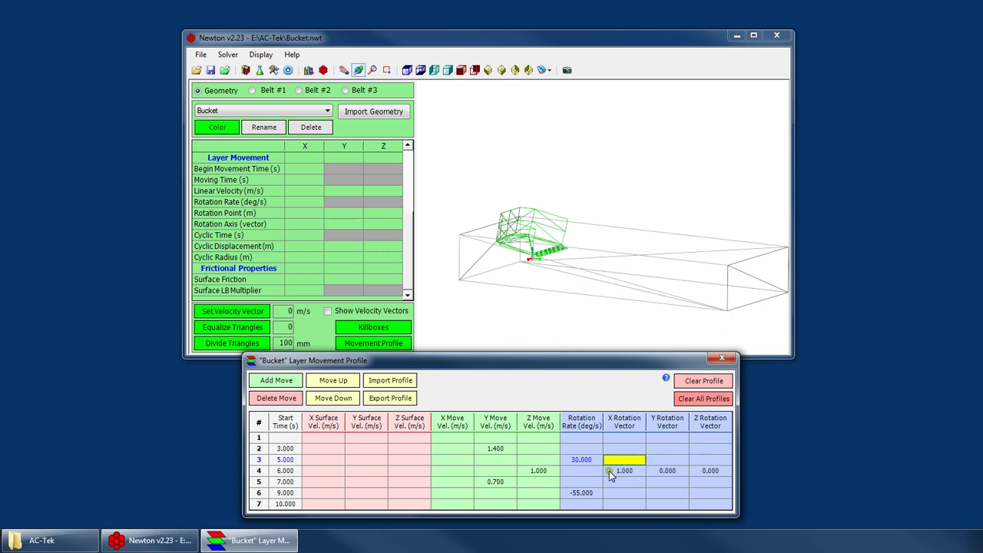
Step: Compare the third move's rotation rate and X Rotation Vector with the Bucket layer's Rotation Axis fields
key("Left")
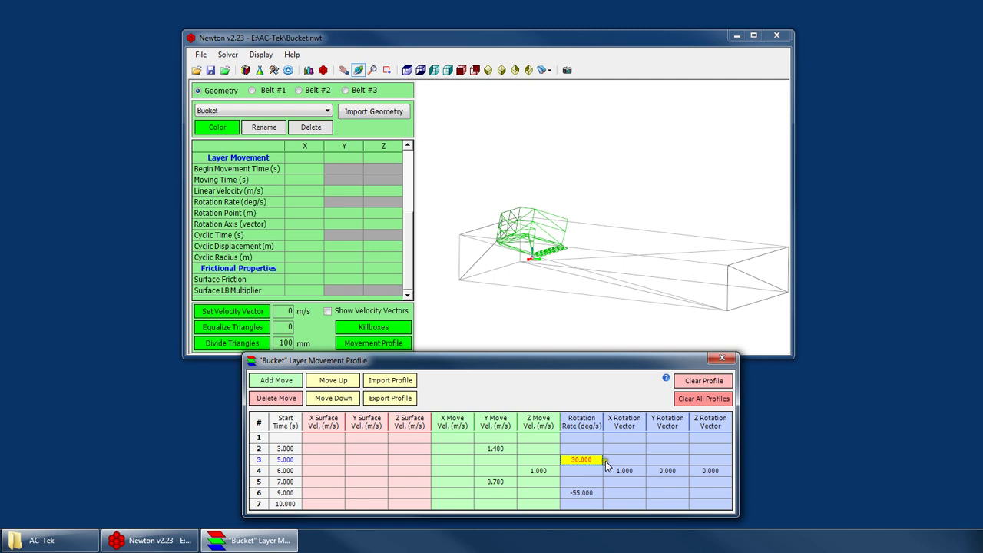
left_click(608, 461)
left_click(295, 215)
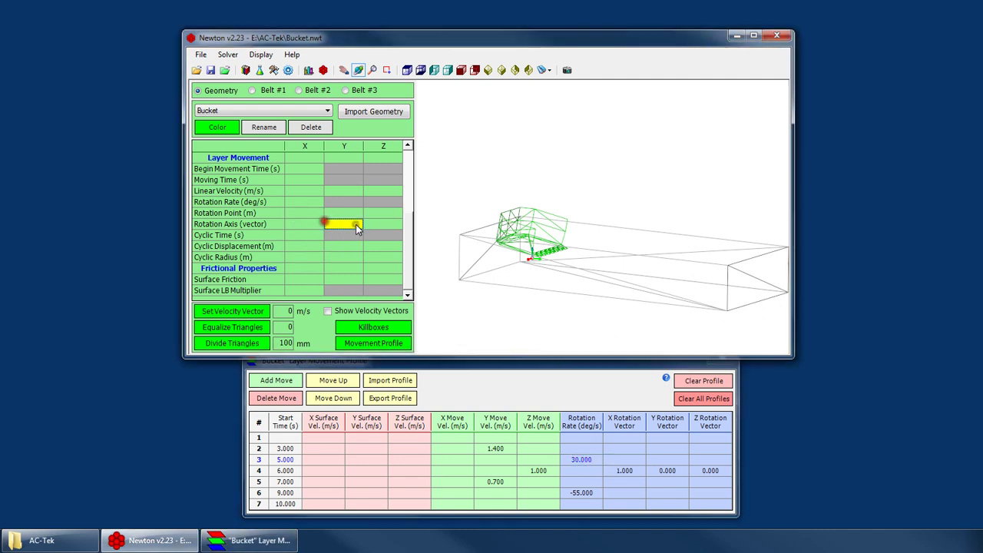
Step: Examine the rotation rate and rotation vector fields of the first three moves in the Bucket movement profile
left_click(611, 442)
key("Down")
key("Down")
key("Right")
key("Right")
key("Left")
key("Left")
key("Up")
key("Up")
key("Down")
key("Down")
key("Right")
key("Right")
key("Left")
key("Left")
key("Left")
key("Up")
key("Down")
key("Right")
key("Right")
key("Right")
key("Up")
key("Up")
key("Left")
key("Left")
Step: Try to run the simulation with the rotation vector defined only on the fourth move
left_click(228, 55)
left_click(237, 69)
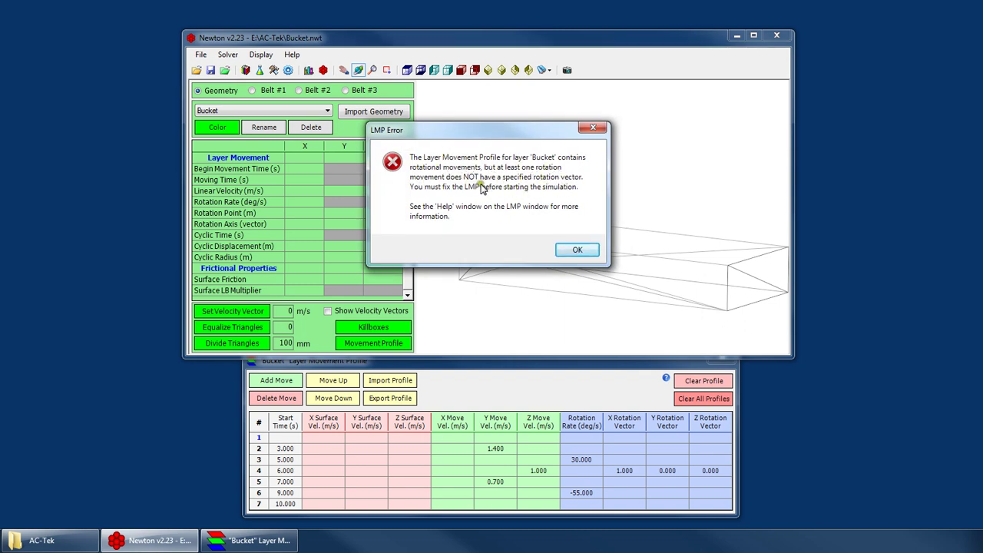
left_click(577, 250)
Step: Clear the fourth move's rotation vector and enter 13 as the third move's X Rotation Vector
left_click(634, 470)
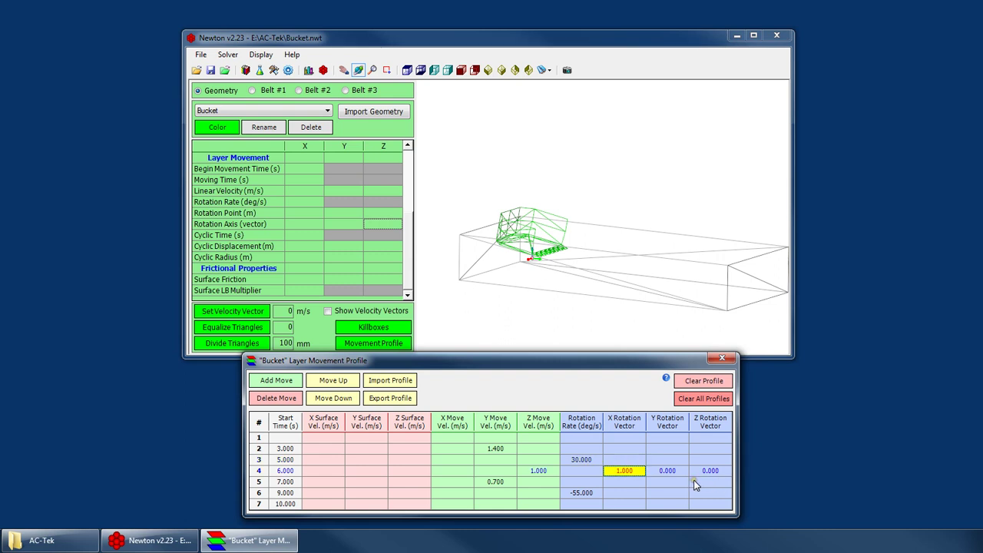
key("Delete")
key("Up")
type("13")
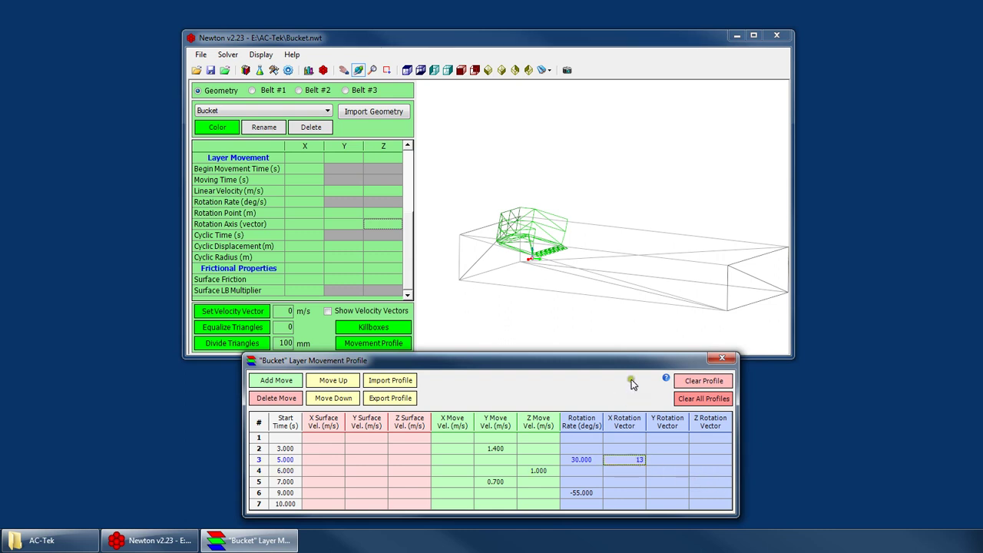
key("Return")
Step: Run the simulation and pause it shortly after it starts
left_click(228, 54)
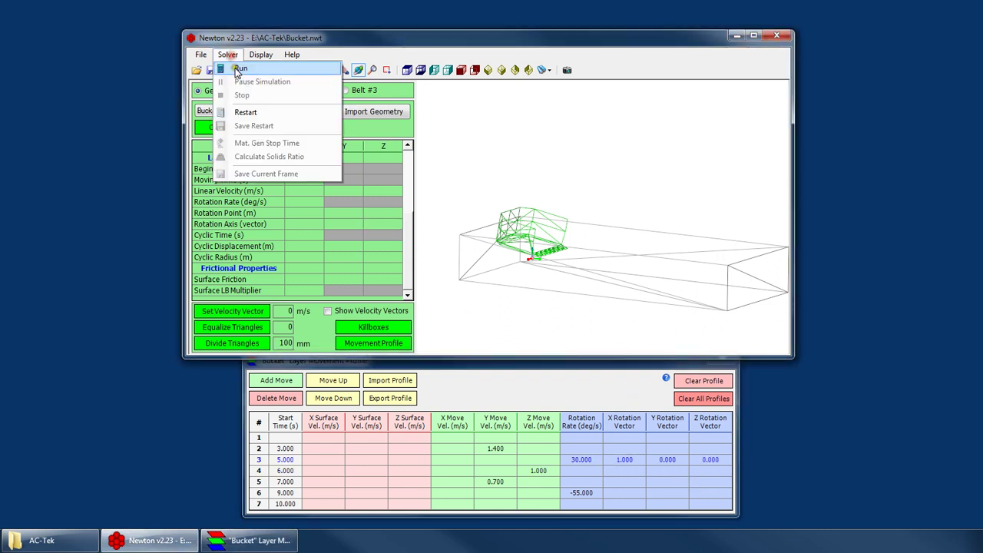
left_click(239, 68)
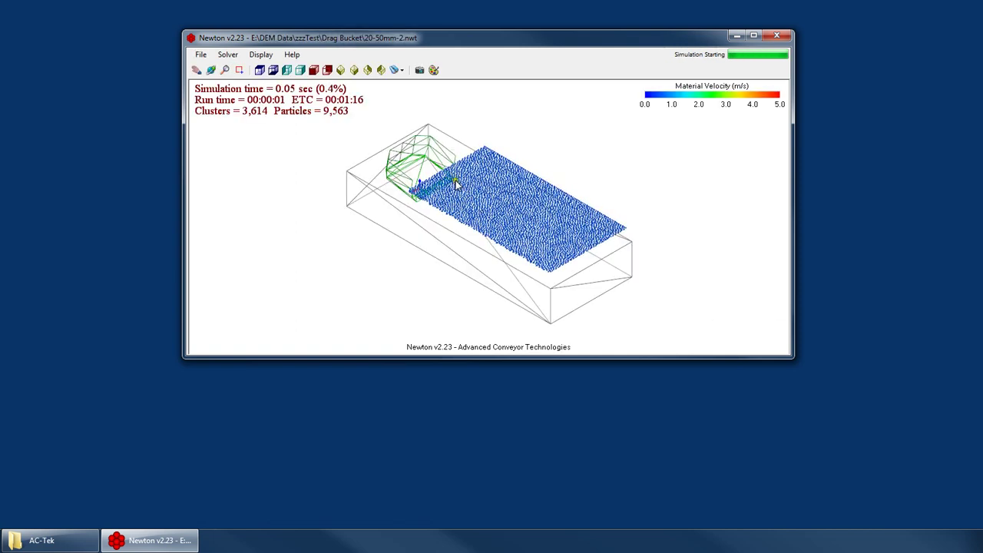
left_click(228, 55)
left_click(252, 80)
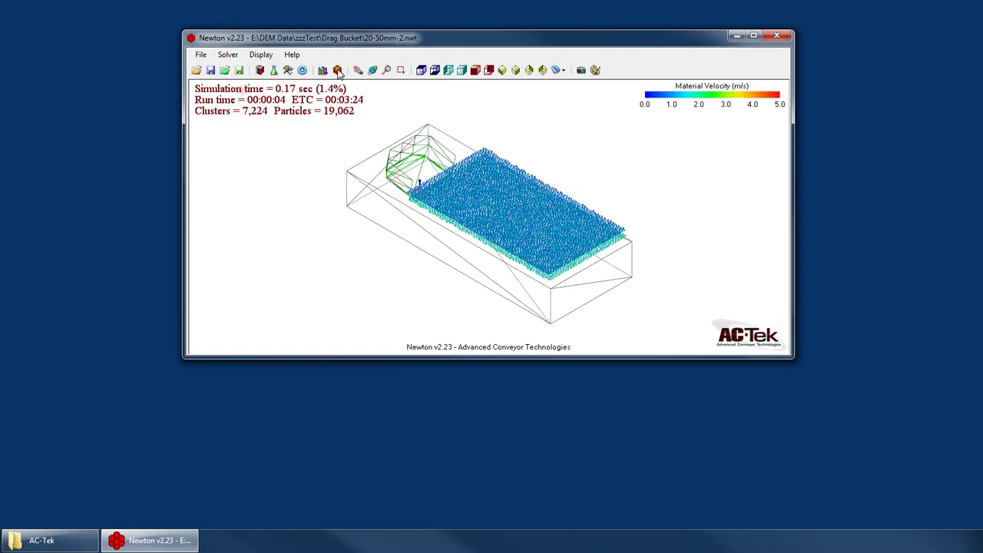
Step: Show the geometry settings and the Bucket layer's movement profile, with the profile window placed below the main window
left_click(288, 70)
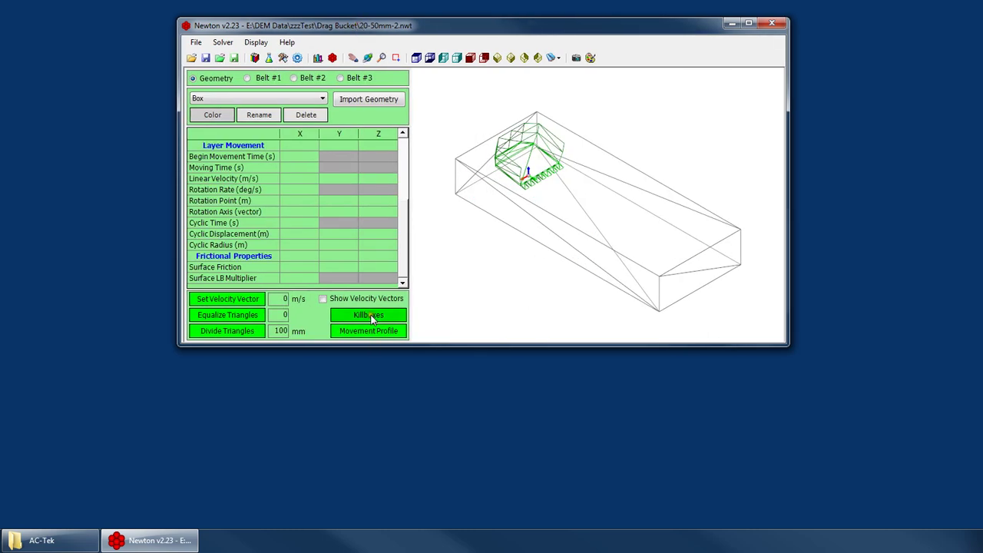
left_click(370, 329)
left_click_drag(468, 138, 513, 363)
left_click(240, 98)
left_click(230, 119)
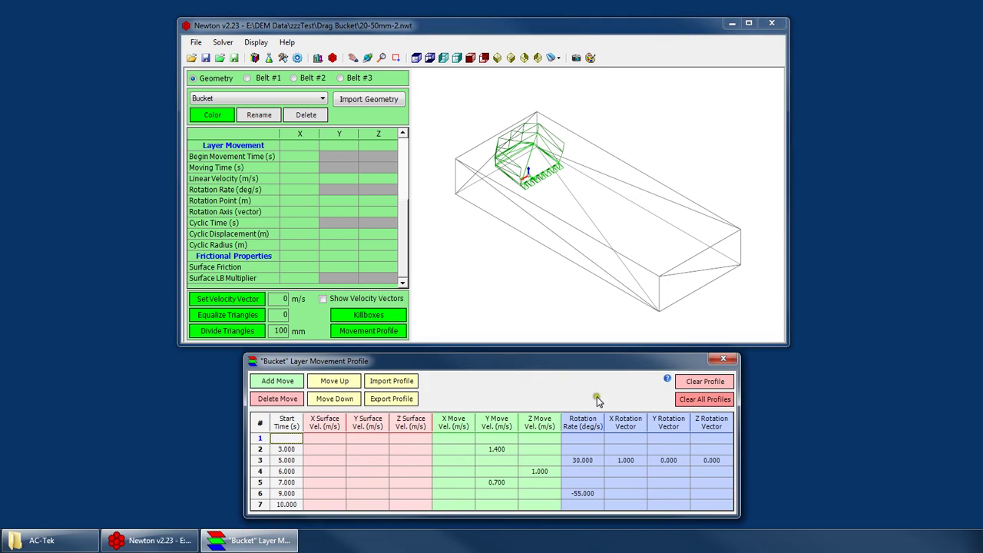
Step: Examine the start times of the second through seventh moves
left_click(294, 452)
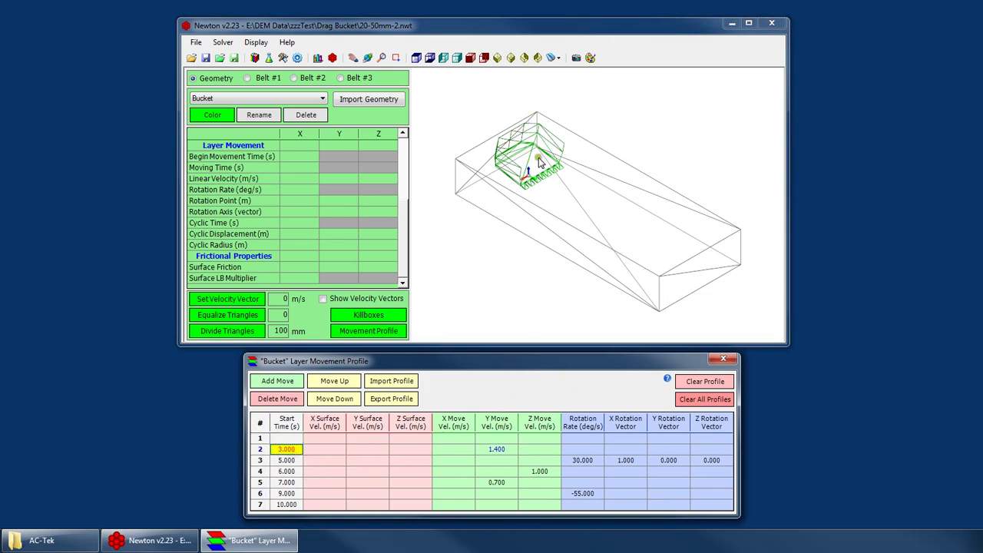
left_click(291, 461)
left_click(288, 472)
left_click(287, 483)
left_click(289, 494)
left_click(294, 504)
Step: Examine the seventh move's surface velocity, move velocity and rotation fields
left_click_drag(330, 505, 427, 509)
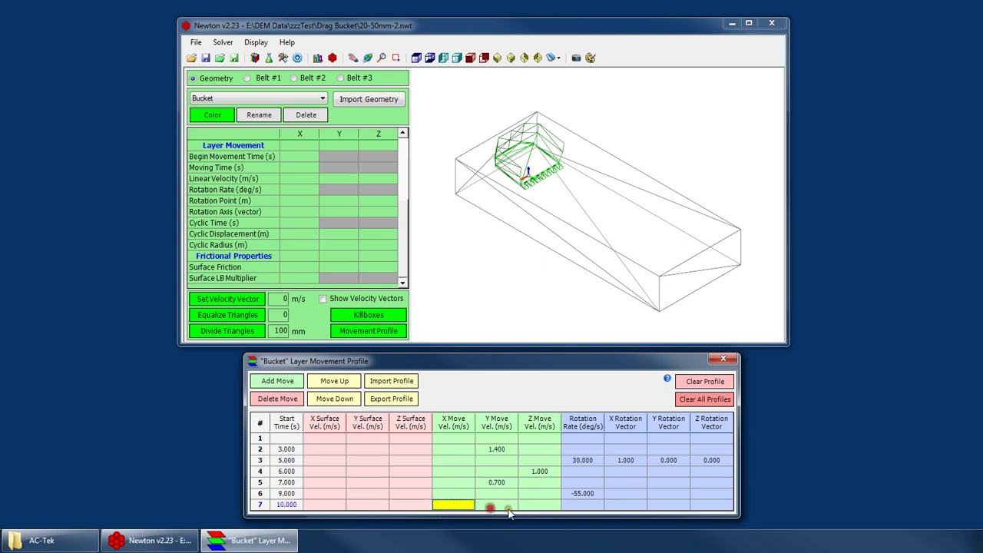
left_click(490, 508)
left_click(547, 505)
left_click(591, 505)
left_click(632, 503)
left_click(667, 504)
left_click(713, 504)
Step: Give the first move an X Rotation Vector of 1 and clear the third move's rotation vector
left_click(286, 438)
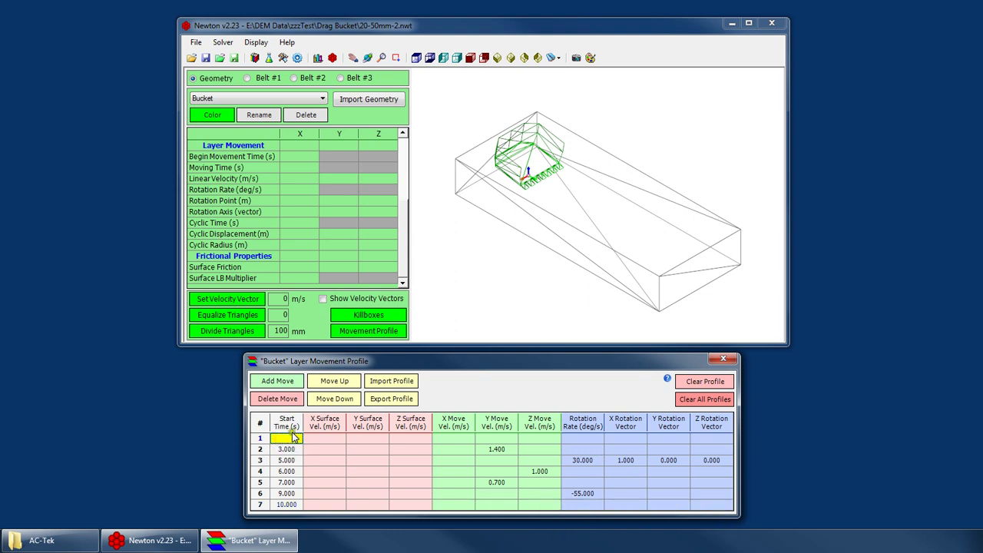
left_click(627, 439)
type("1")
left_click(627, 460)
left_click(311, 439)
left_click(626, 461)
Step: Examine the start times of the first five moves together with their move velocities and rotation rate
left_click(289, 437)
left_click(290, 449)
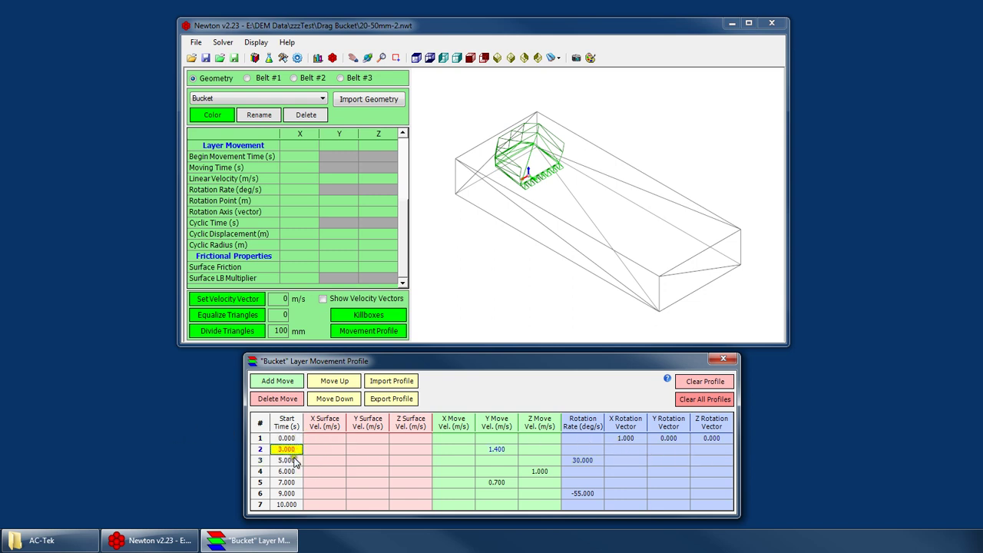
left_click(288, 460)
left_click(491, 449)
left_click(282, 471)
left_click(579, 461)
left_click(280, 471)
left_click(290, 483)
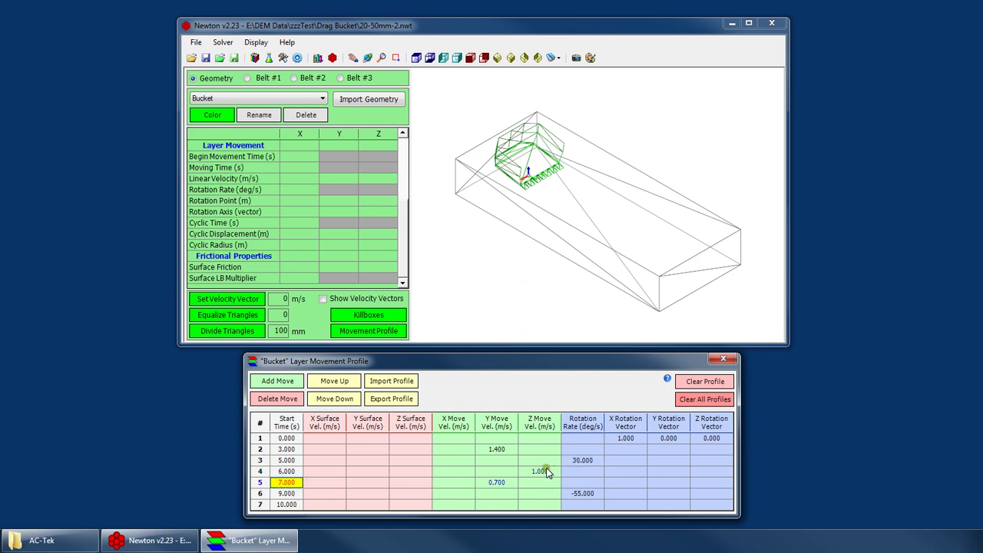
left_click(542, 471)
left_click(497, 481)
Step: Examine the sixth move's start time and rotation rate against the final move's start time and velocity fields
left_click(286, 493)
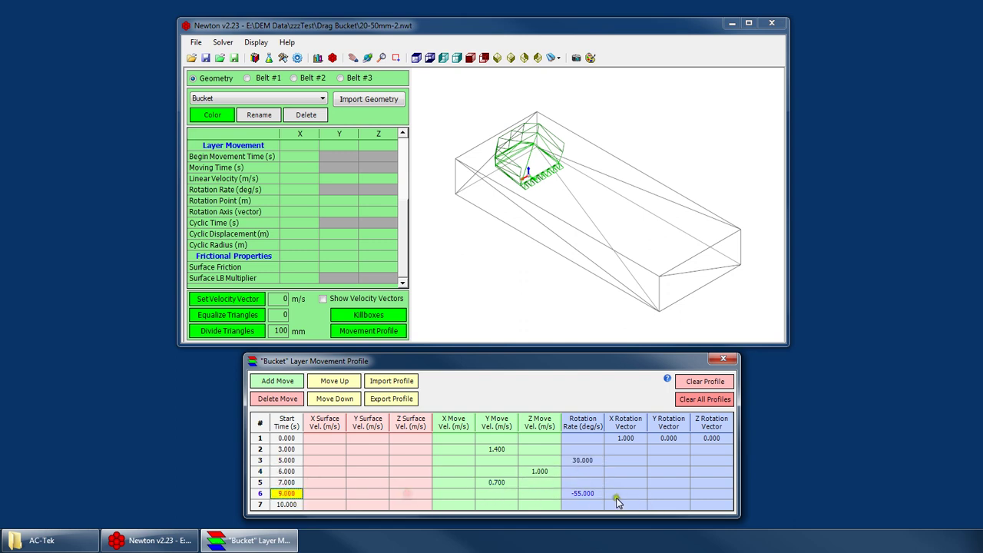
left_click(586, 494)
left_click(287, 495)
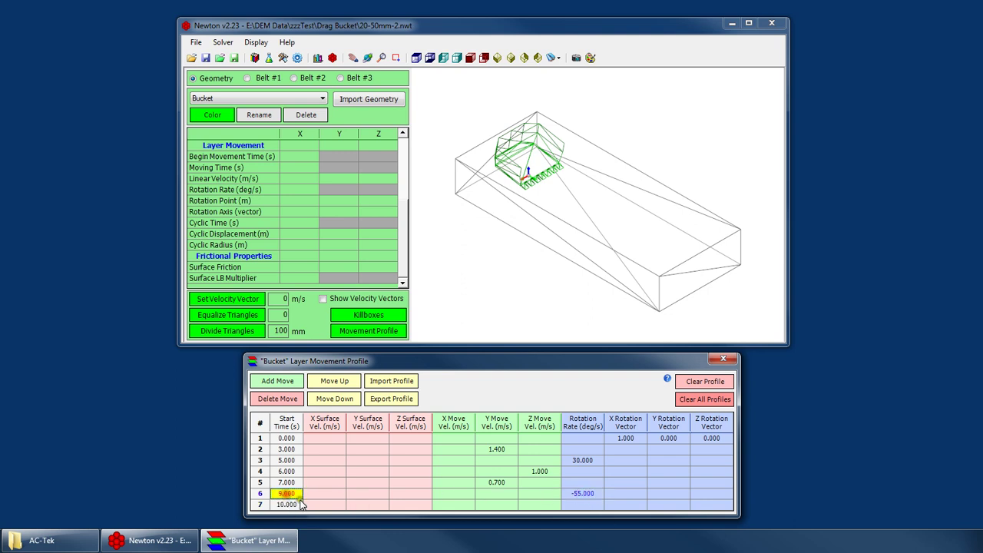
left_click(593, 499)
left_click(288, 505)
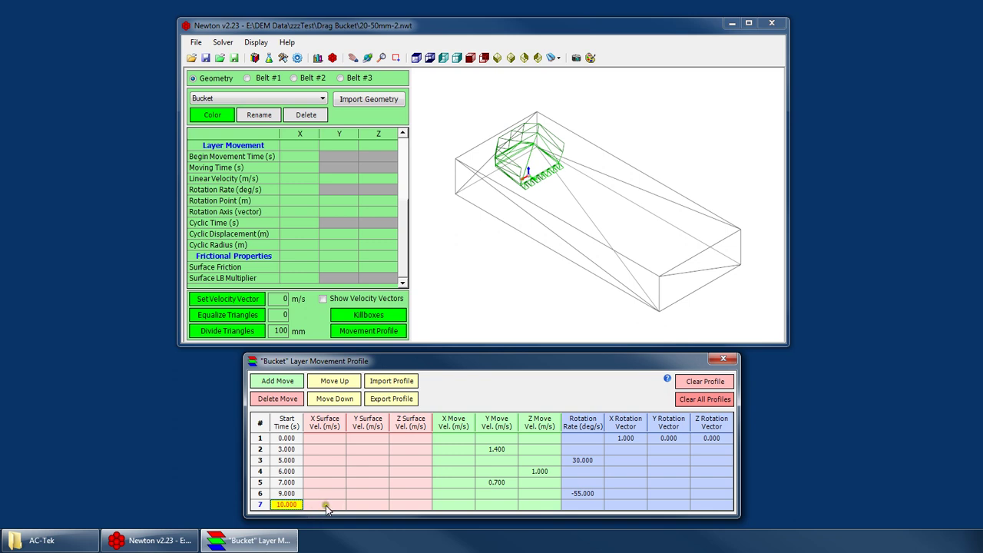
left_click_drag(326, 505, 280, 493)
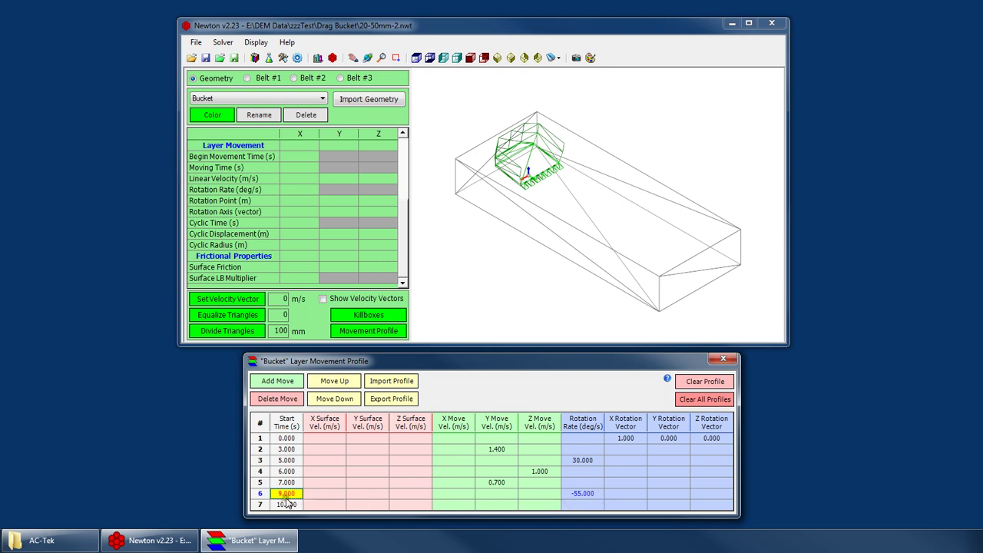
left_click_drag(286, 504, 549, 509)
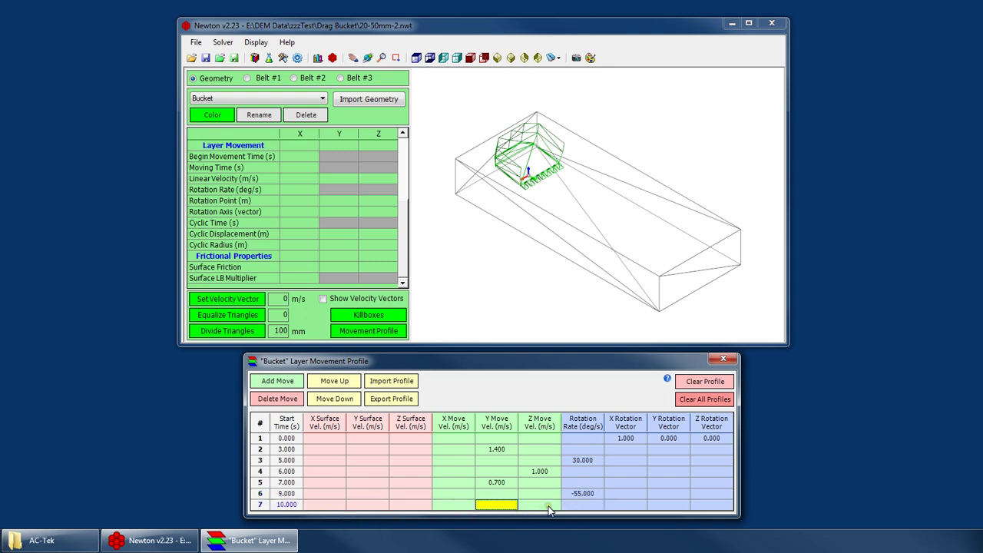
left_click(272, 505)
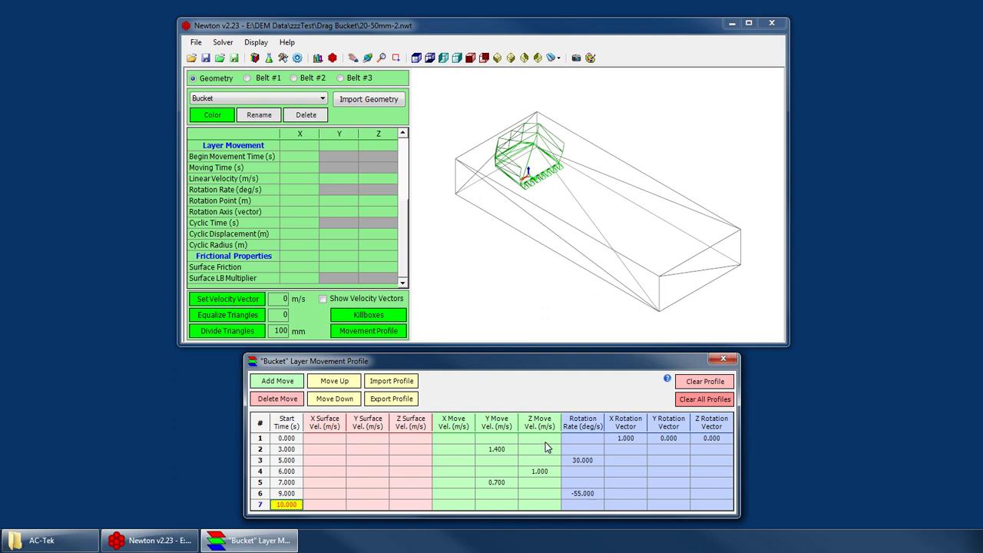
Step: Add two moves to the movement profile and delete them again
left_click(286, 483)
left_click(286, 460)
left_click(275, 381)
left_click(273, 383)
left_click(277, 399)
left_click(277, 399)
Step: Reorder the 5 s move up and down the profile, leaving it in first position
left_click(332, 383)
left_click(333, 383)
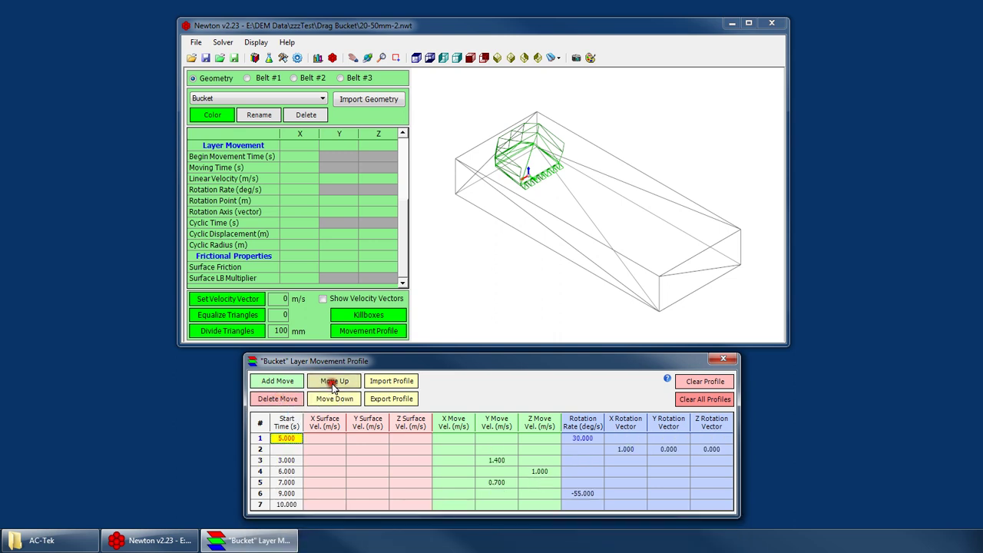
left_click(340, 399)
left_click(340, 399)
left_click(340, 398)
left_click(340, 399)
left_click(342, 385)
left_click(341, 385)
left_click(342, 385)
left_click(342, 385)
left_click(287, 448)
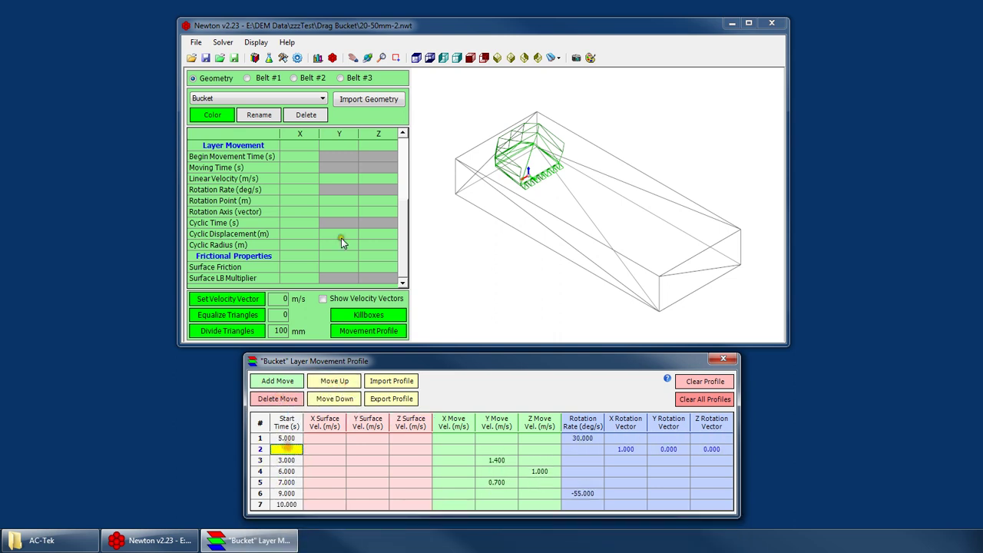
Step: Try to run the simulation with the 5 s move placed ahead of the earlier moves
left_click(224, 42)
left_click(231, 54)
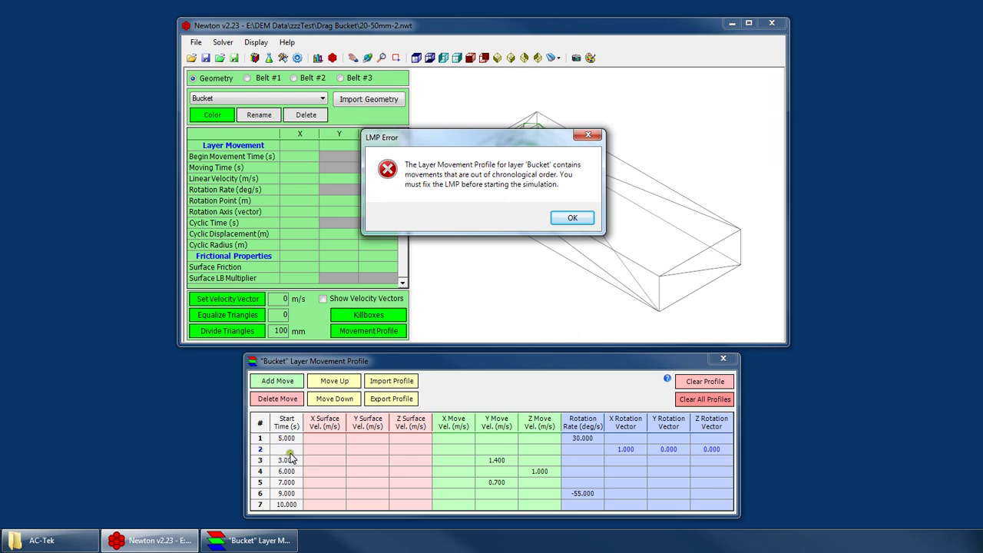
left_click(568, 222)
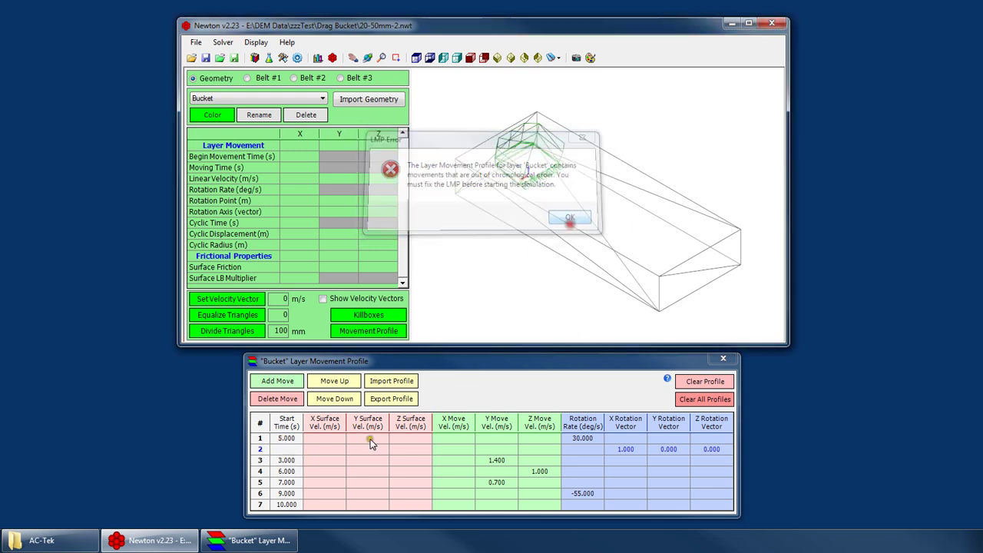
Step: Shift the 5 s move down two places to third position in the profile
left_click(293, 441)
left_click(332, 399)
left_click(332, 398)
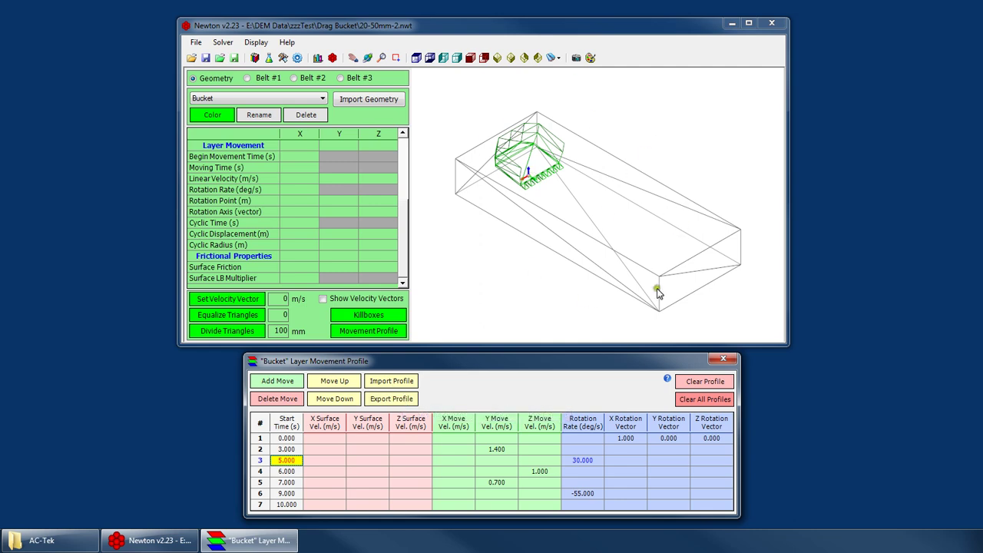
Step: Export the Bucket layer's movement profile as lmp.csv
left_click(395, 399)
left_click_drag(462, 172, 347, 136)
left_click(275, 312)
left_click(275, 314)
left_click(641, 334)
left_click(516, 463)
Step: Switch to the AC-Tek folder and open the exported lmp.csv in Excel
left_click(47, 540)
left_click(48, 542)
double_click(326, 379)
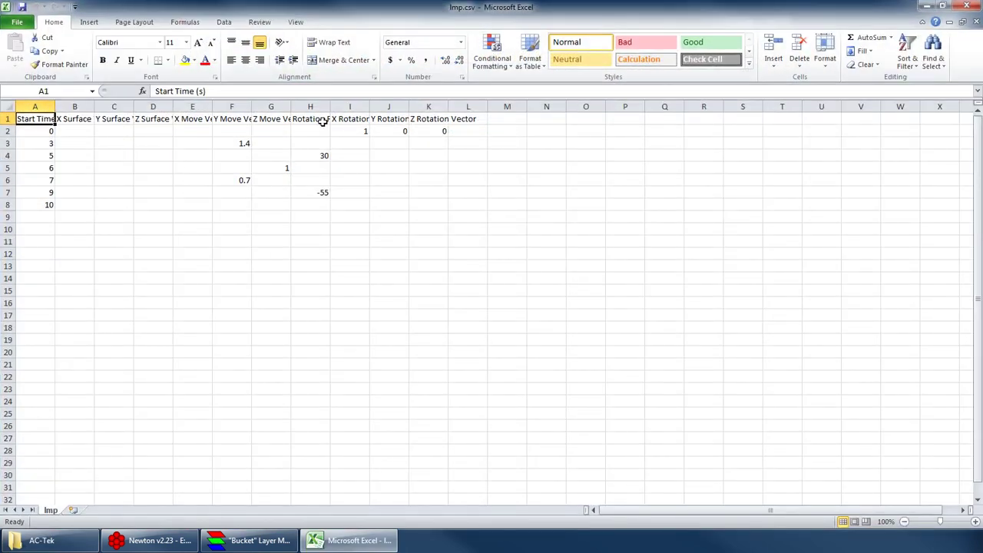
Step: Examine the exported table of start times, velocities and rotation values in lmp.csv
left_click_drag(34, 121, 448, 201)
left_click(411, 164)
left_click(318, 131)
left_click_drag(70, 129, 66, 149)
left_click(77, 193)
left_click_drag(70, 204, 445, 197)
Step: Inspect the first move's rotation vector cells and widen column I to fit its X Rotation Vector heading
left_click(373, 131)
left_click(363, 130)
left_click_drag(384, 131, 457, 140)
left_click(352, 131)
double_click(371, 106)
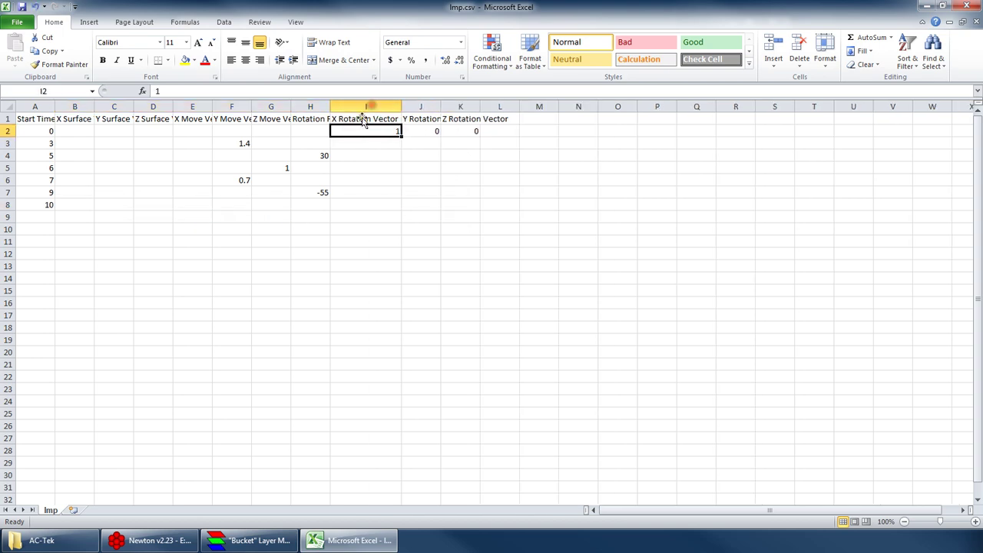
Step: Examine the first move's Y and Z rotation vector cells and the column headings from Start Time to Z Rotation Vector
left_click(431, 131)
left_click(471, 134)
left_click(307, 138)
left_click(78, 133)
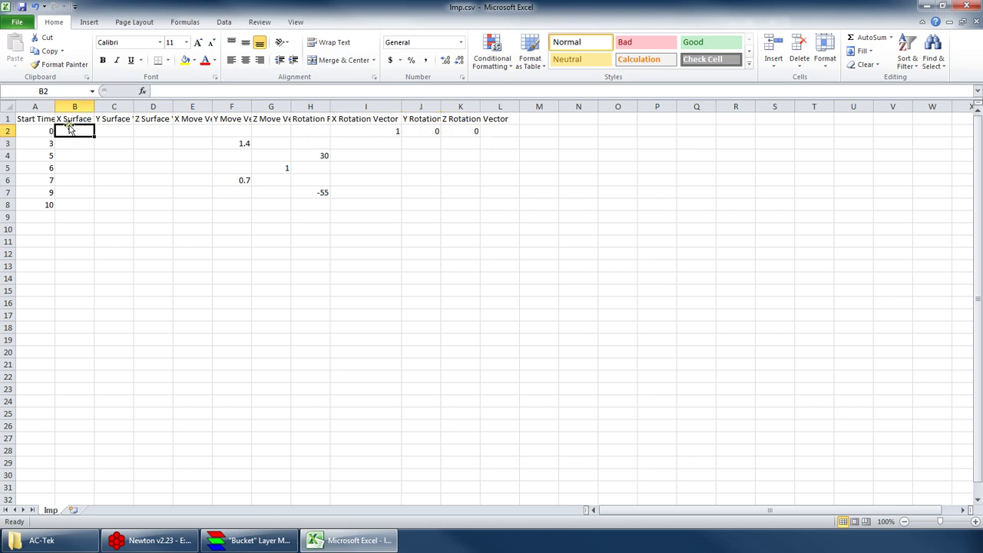
left_click_drag(30, 119, 476, 122)
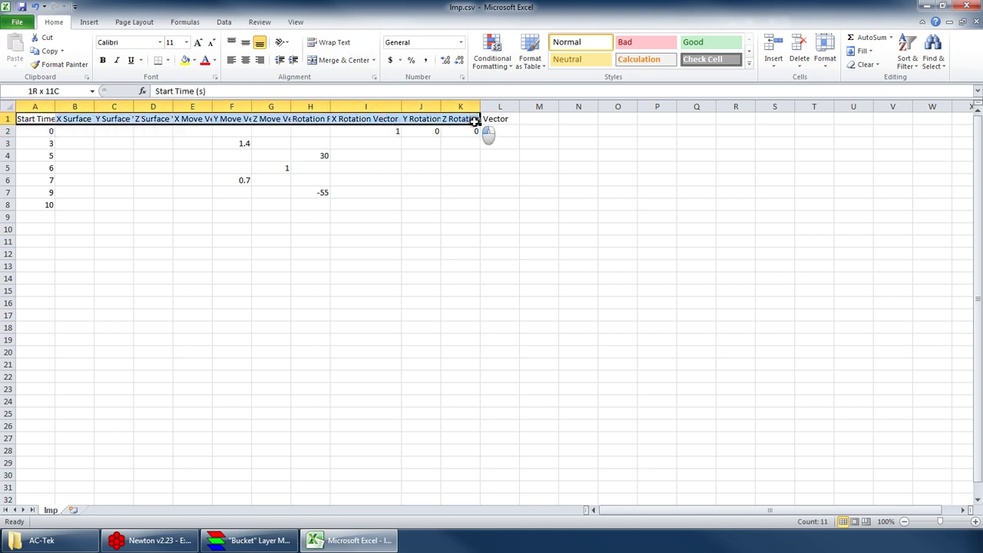
Step: Examine the row 1 column headings of the exported table, from Start Time through the surface and move velocities to Z Rotation Vector
left_click(429, 146)
left_click_drag(40, 118, 452, 130)
left_click(84, 166)
double_click(44, 119)
left_click(78, 119)
left_click(131, 118)
left_click(185, 119)
left_click(234, 121)
left_click(311, 121)
left_click(347, 129)
left_click(461, 121)
left_click(503, 128)
left_click(464, 128)
left_click_drag(464, 118, 35, 119)
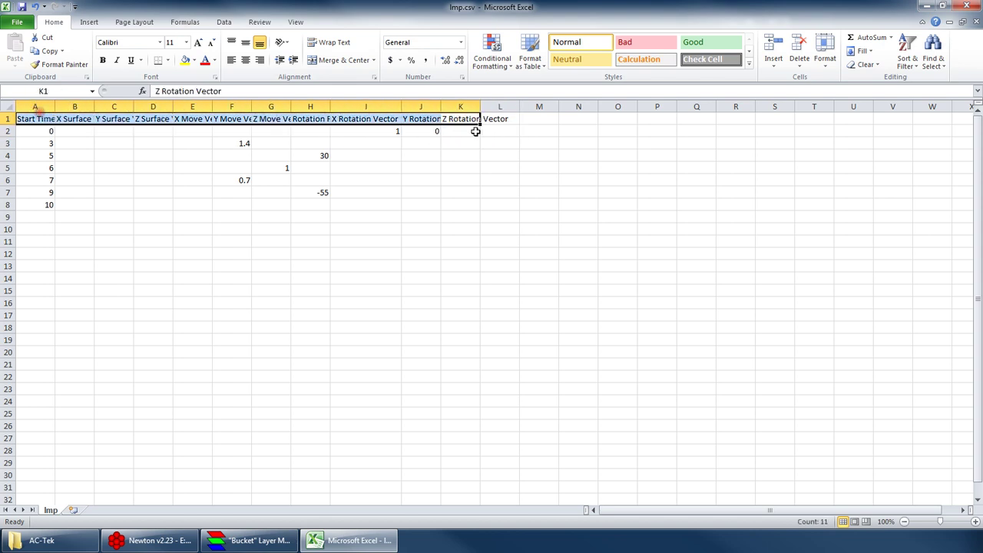
left_click(457, 143)
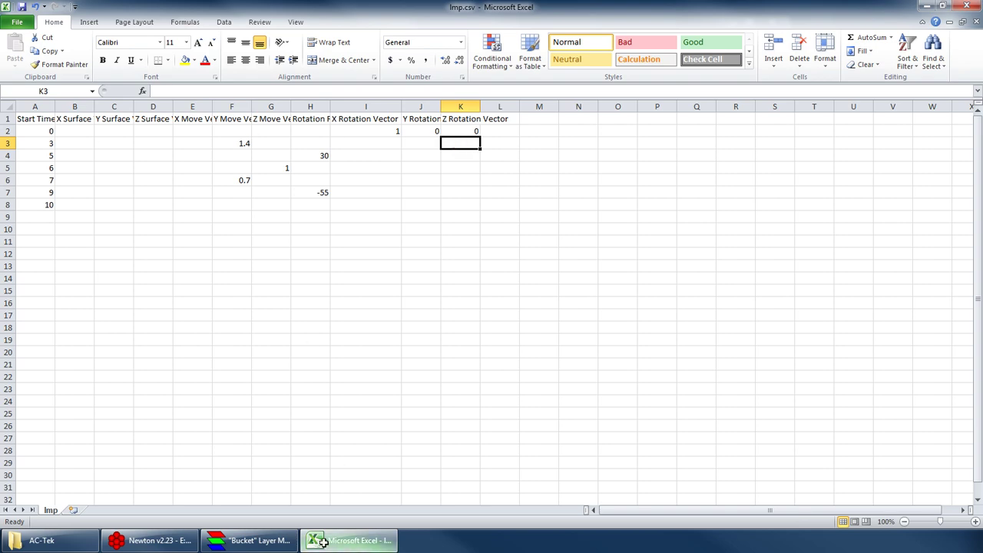
Step: Close the Excel workbook, open lmp.csv from the AC-Tek folder in Notepad, and bring its window fully into view
left_click(966, 6)
left_click(499, 289)
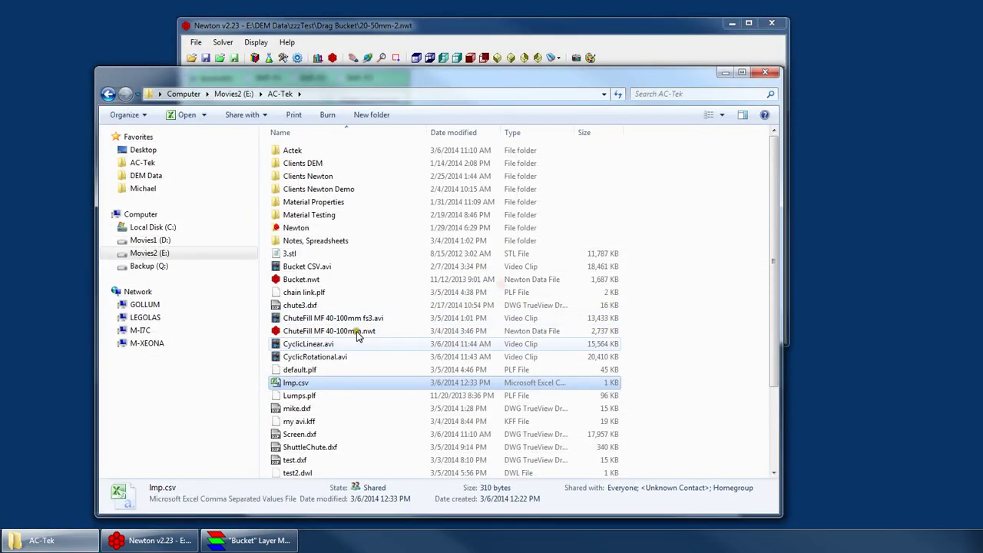
right_click(306, 382)
mouse_move(459, 197)
left_click(530, 206)
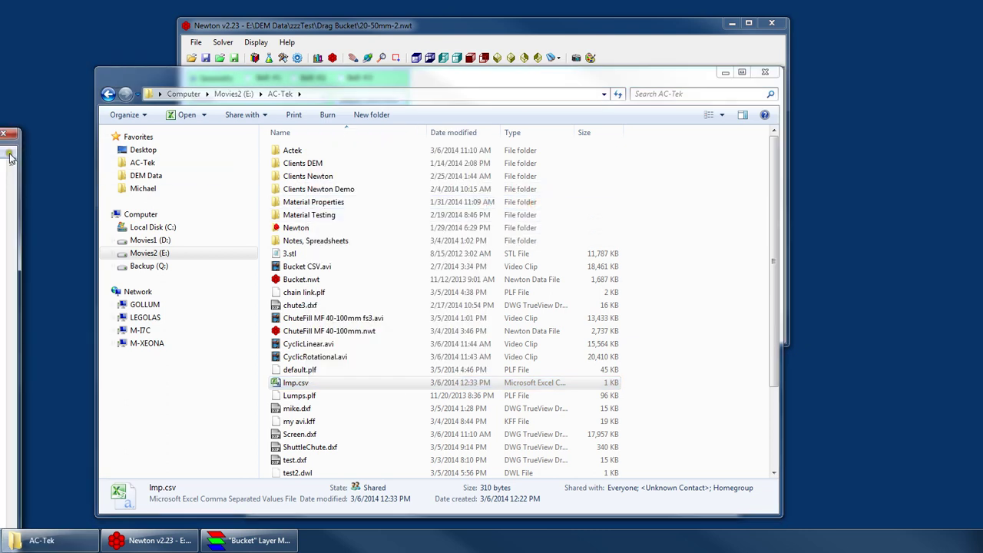
left_click_drag(0, 135, 545, 102)
Step: Examine the comma-separated headings and first move's line of lmp.csv as plain text, and close Notepad
left_click_drag(288, 168, 158, 141)
left_click(193, 163)
left_click(242, 156)
double_click(266, 155)
left_click(198, 143)
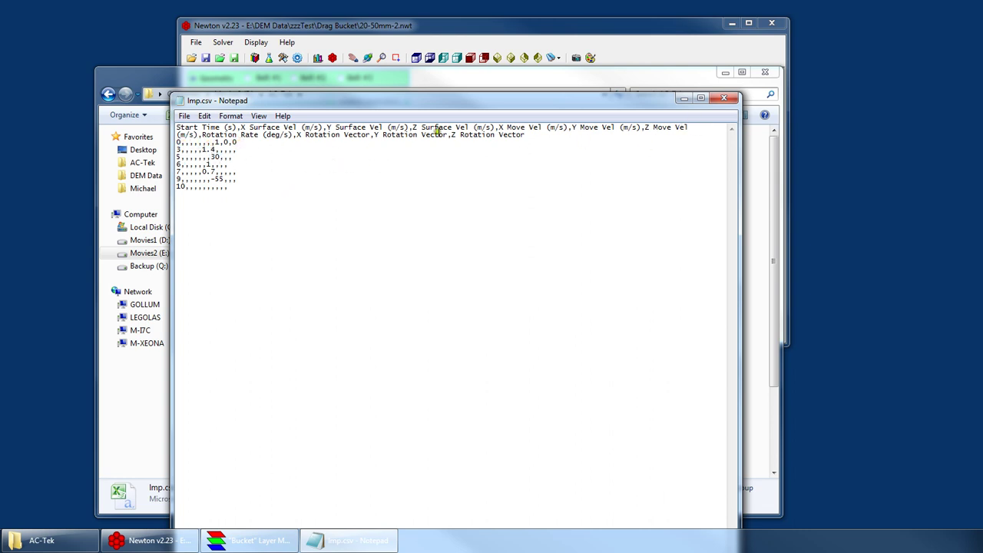
left_click(733, 102)
Step: Return to Newton and import lmp.csv into the Bucket layer's movement profile
left_click(361, 396)
left_click(511, 62)
left_click(368, 330)
left_click(391, 381)
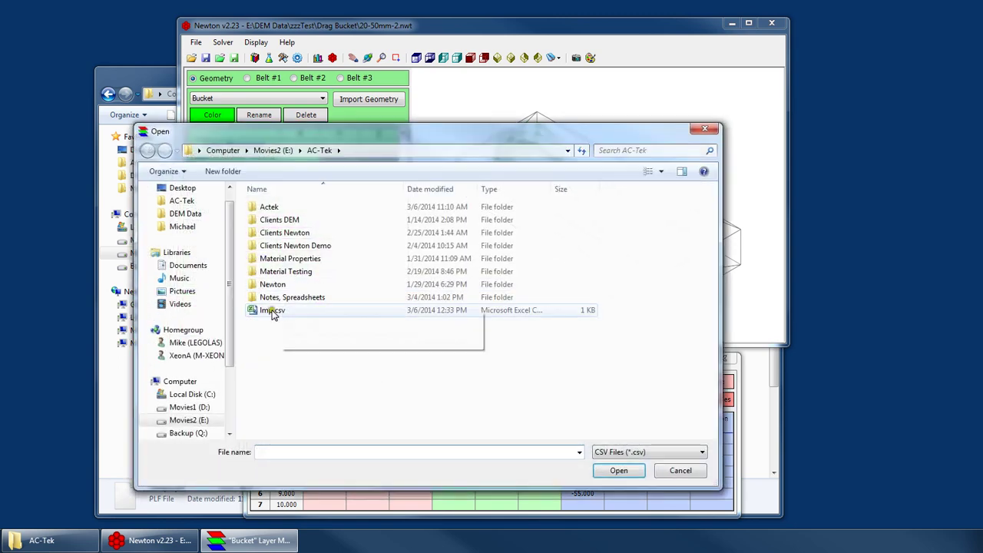
double_click(272, 311)
Step: Examine the X Rotation Vector cells of the imported moves, comparing the first move with moves 2 to 6
left_click(507, 461)
left_click(644, 482)
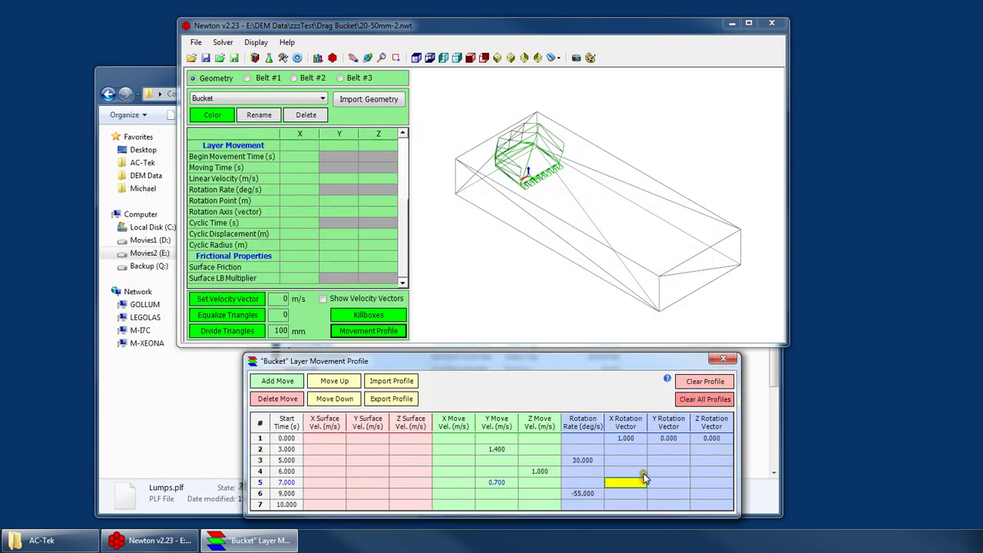
left_click(645, 464)
left_click(626, 438)
left_click(629, 450)
left_click(620, 494)
left_click(631, 448)
left_click(639, 460)
left_click(628, 473)
left_click(618, 491)
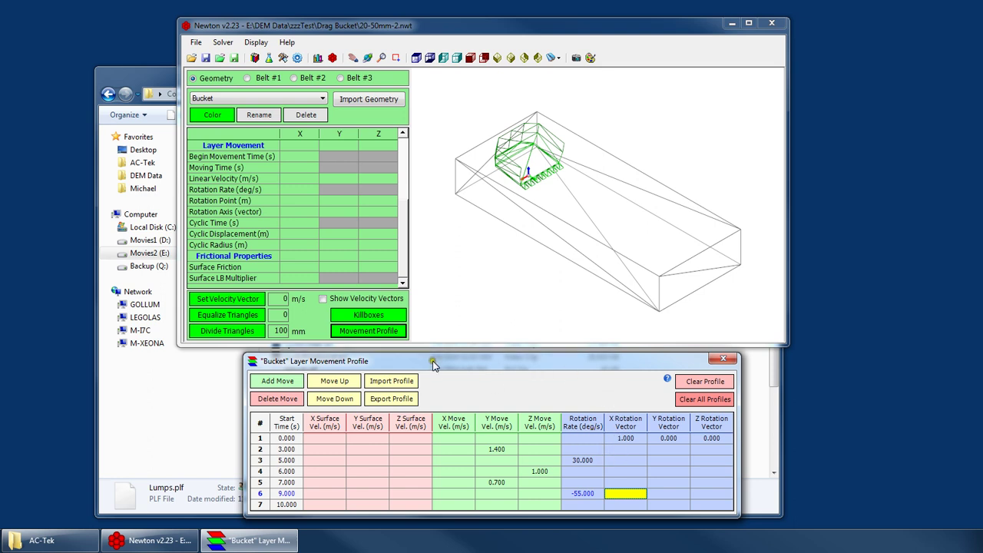
Step: Minimize the AC-Tek folder window and reposition the Bucket movement profile below the Newton window
left_click_drag(434, 369, 429, 351)
left_click(114, 71)
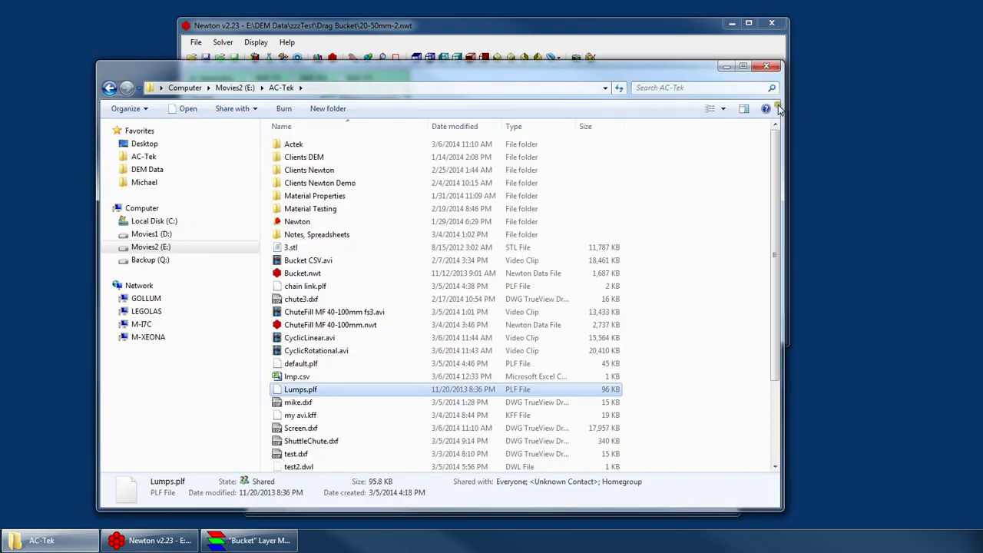
left_click(725, 71)
left_click_drag(472, 363, 491, 365)
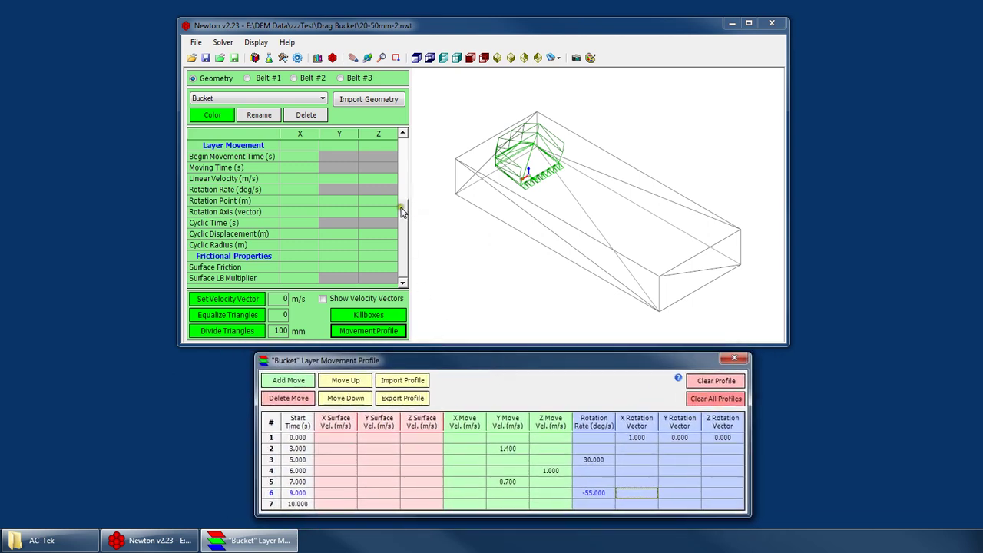
Step: Enlarge the Newton window to show the full Bucket property table and examine its Layer Movement fields
left_click(372, 260)
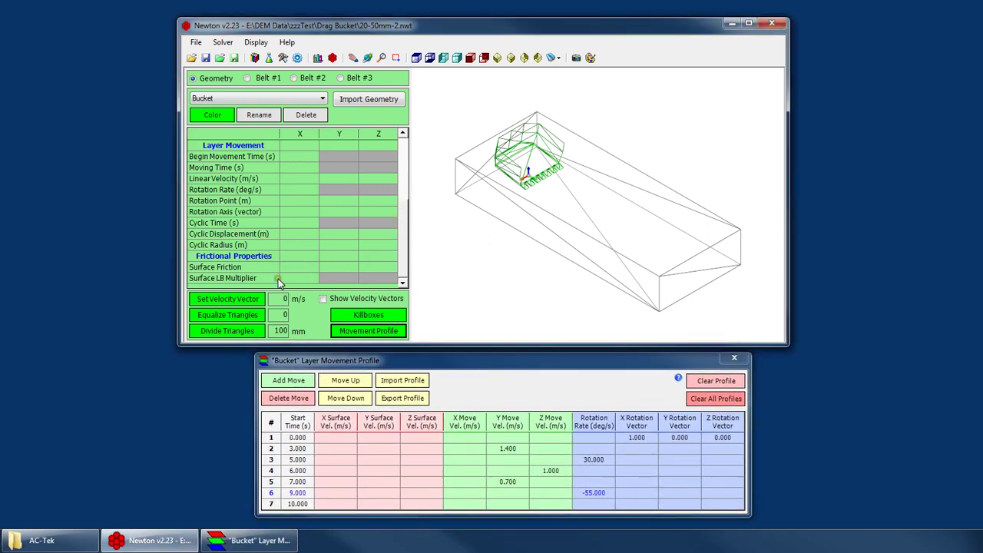
left_click(286, 265)
left_click_drag(420, 343, 419, 492)
left_click(308, 269)
left_click(307, 278)
left_click(304, 292)
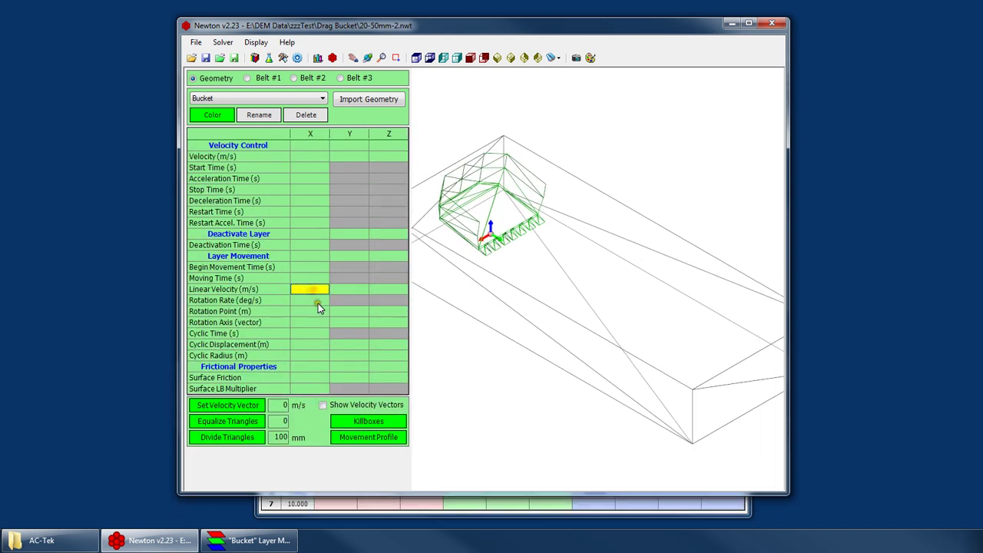
left_click(307, 337)
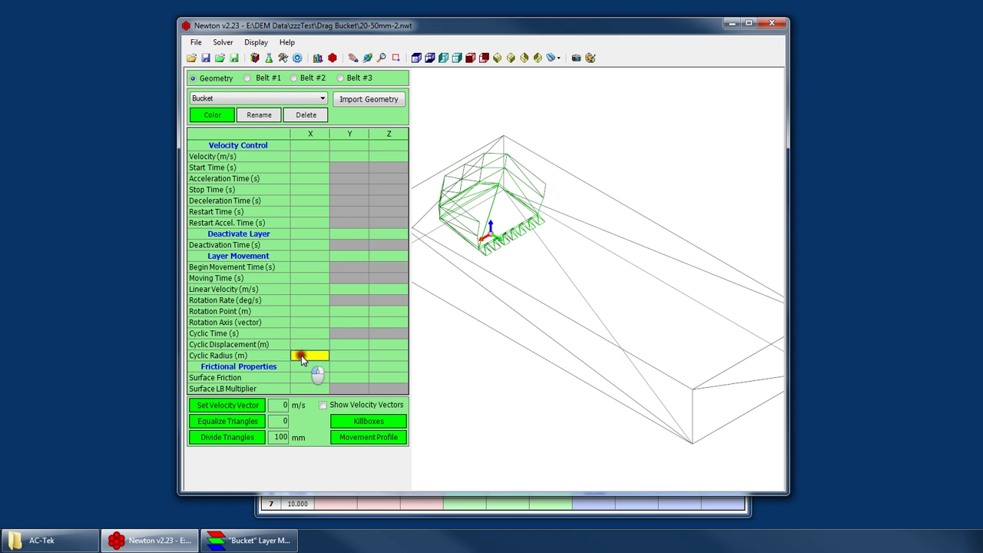
left_click(308, 278)
left_click(308, 267)
left_click(302, 347)
Step: Bring up the Bucket movement profile and compare its moves with the Moving Time and Rotation Rate fields under Layer Movement
left_click(369, 437)
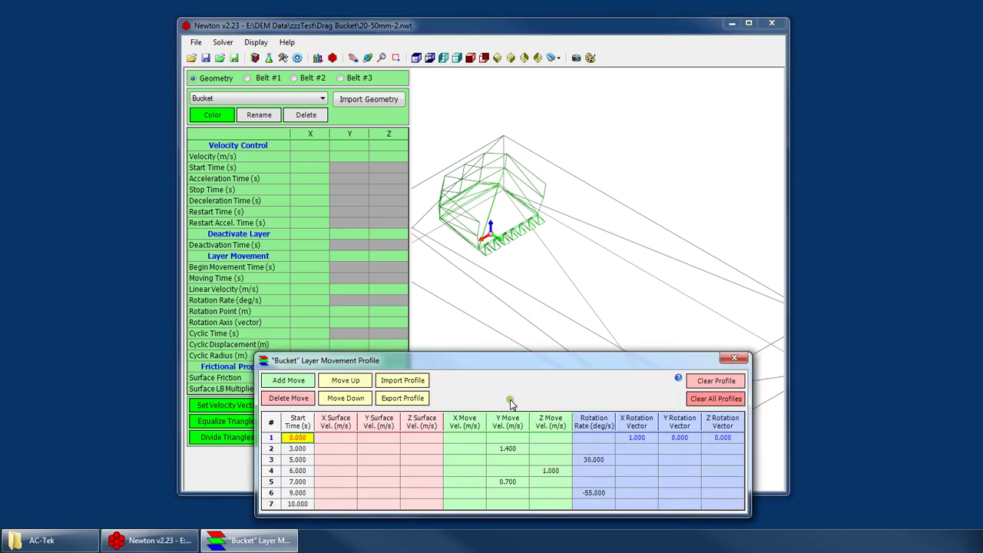
left_click_drag(481, 362, 491, 371)
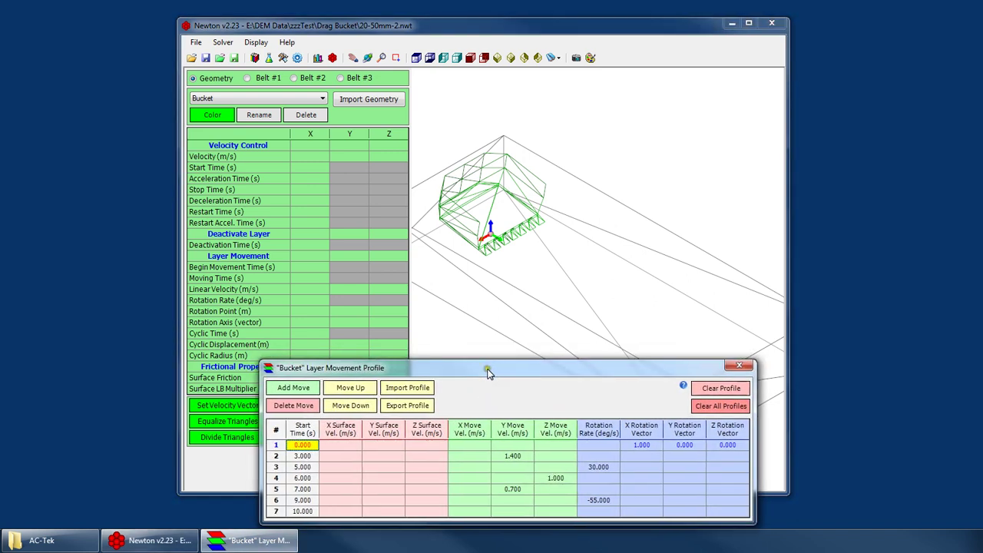
left_click(285, 294)
left_click(471, 503)
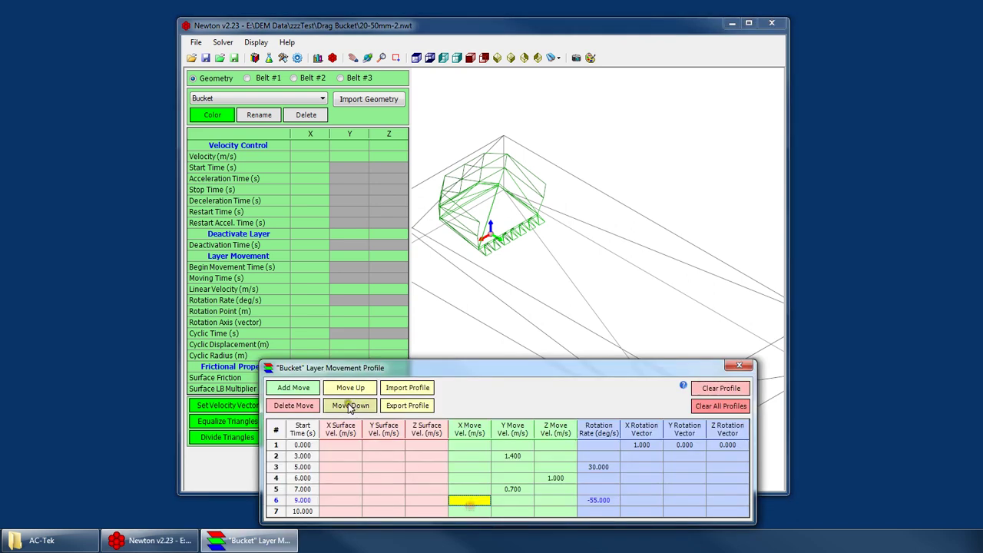
left_click(325, 445)
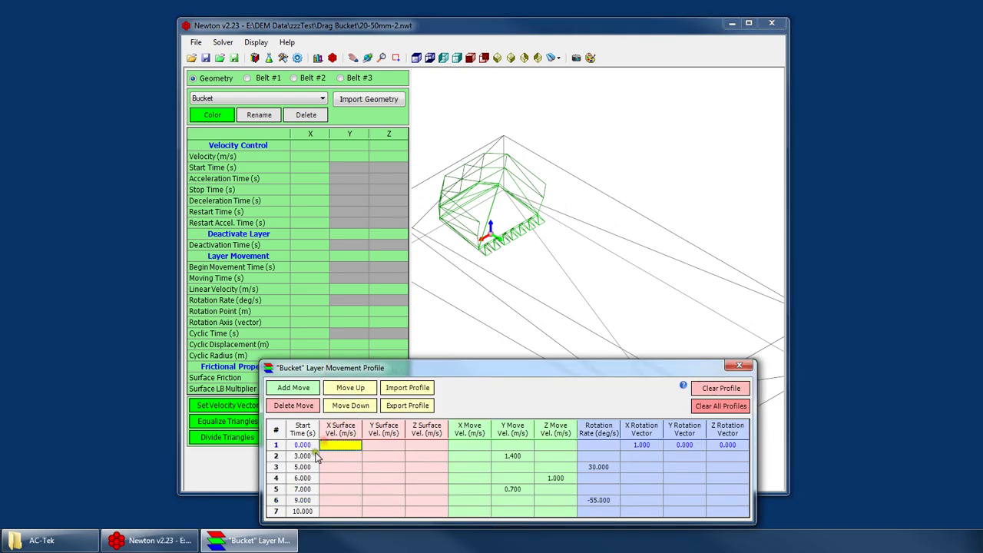
left_click(321, 301)
left_click(314, 278)
left_click(485, 522)
Step: Examine the Rotation Rate, Cyclic Time and Cyclic Displacement fields, orbit the bucket model, and return to the movement profile
left_click(302, 301)
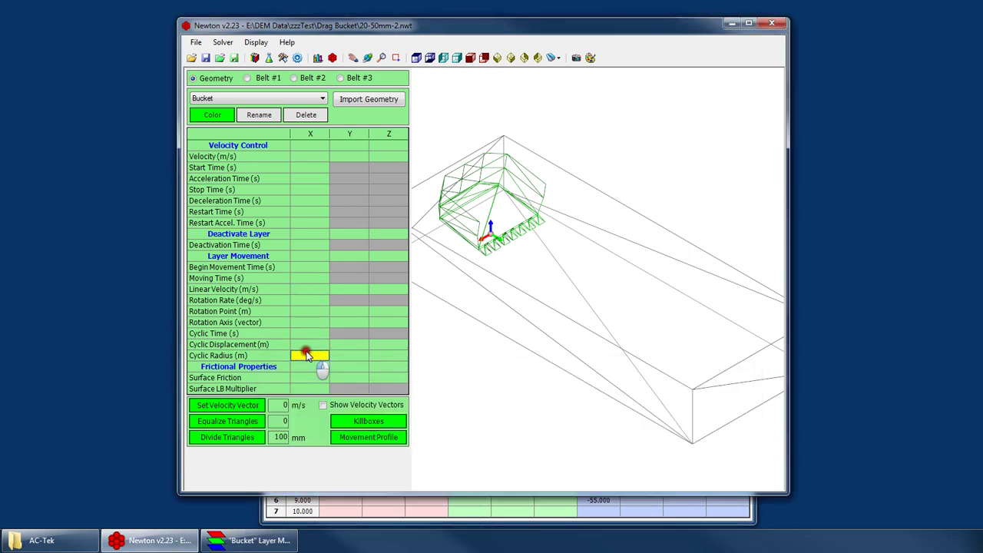
left_click(308, 334)
left_click(308, 301)
left_click(308, 333)
left_click(309, 344)
right_click(578, 255)
left_click(608, 275)
left_click_drag(608, 275, 538, 270)
left_click(469, 511)
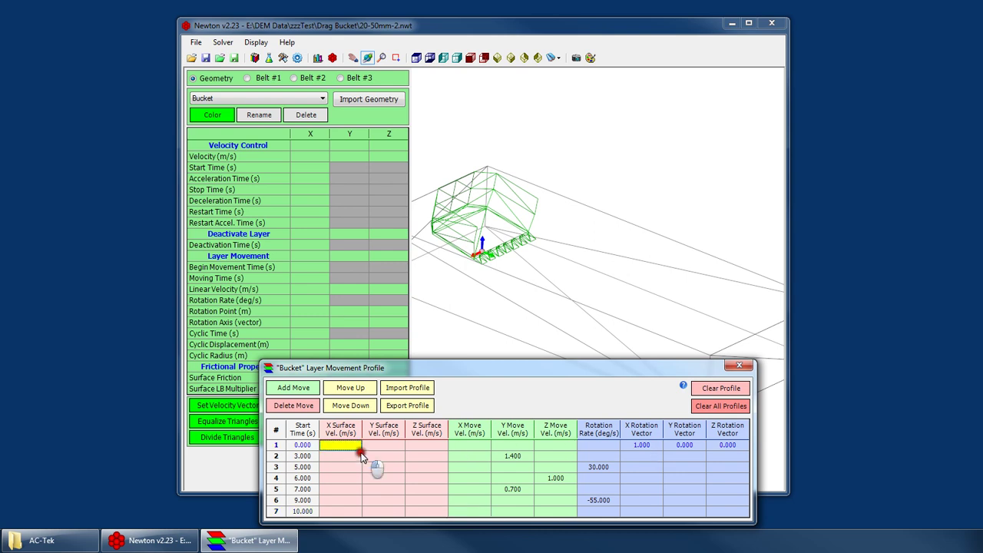
Step: Compare the Rotation Axis, Linear Velocity, Moving Time and cyclic motion fields with the movement profile's last move
left_click(309, 322)
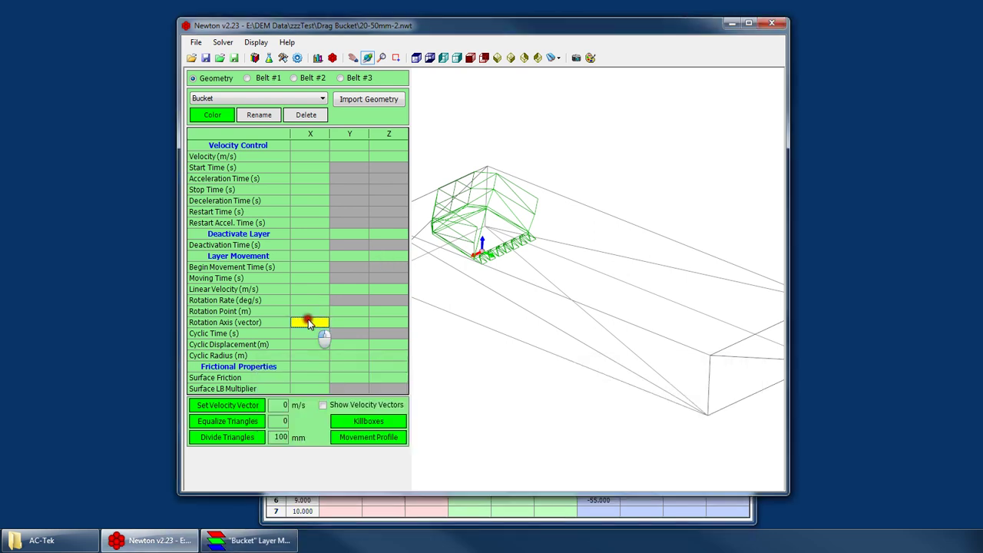
left_click(314, 288)
left_click(309, 280)
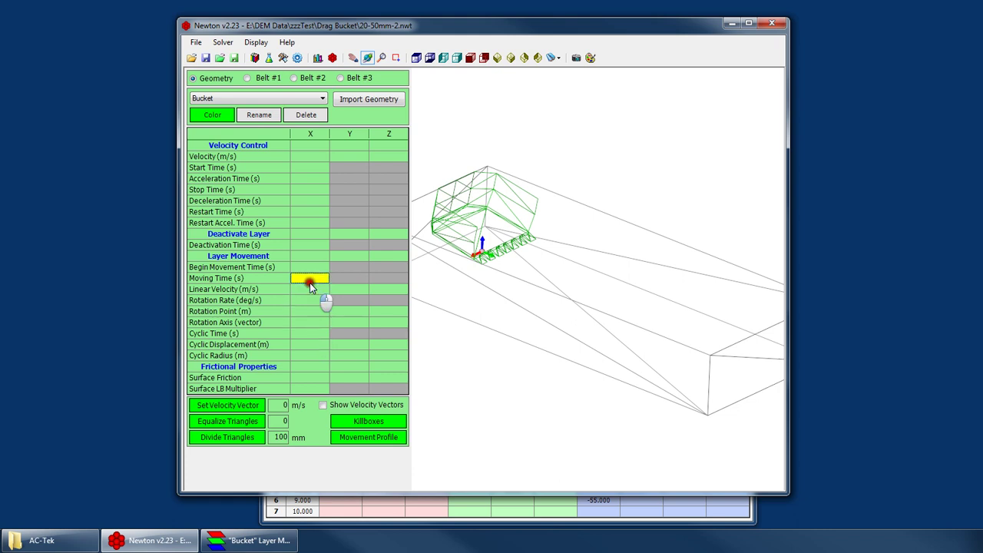
left_click(491, 512)
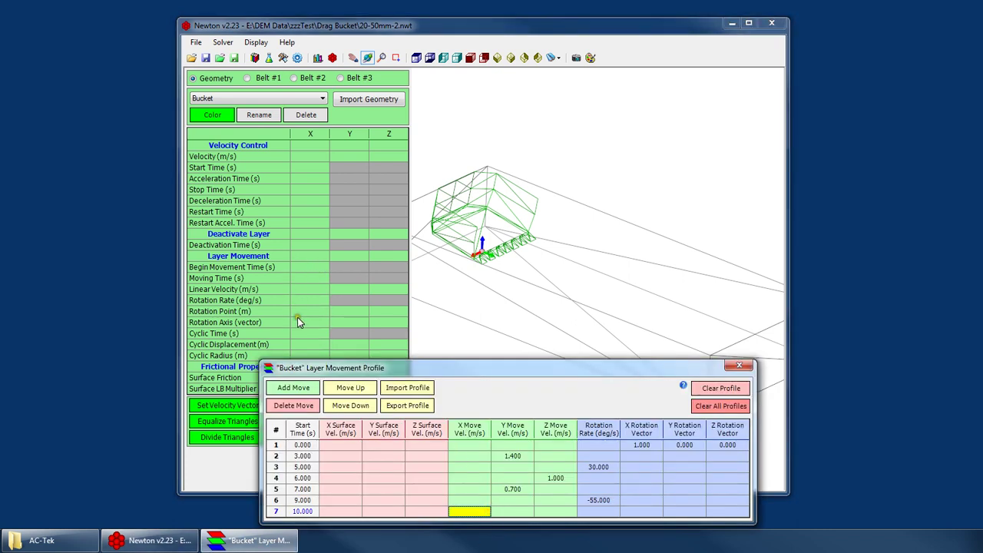
left_click(312, 333)
left_click(311, 344)
left_click(308, 356)
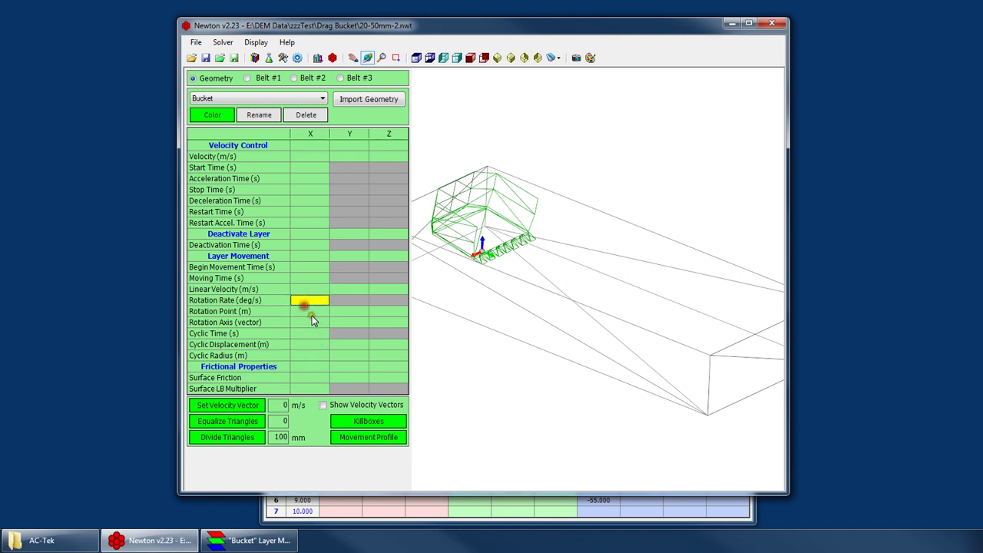
Step: Examine the Rotation Rate field and the X, Y and Z cells of Rotation Point and Linear Velocity
left_click(311, 312)
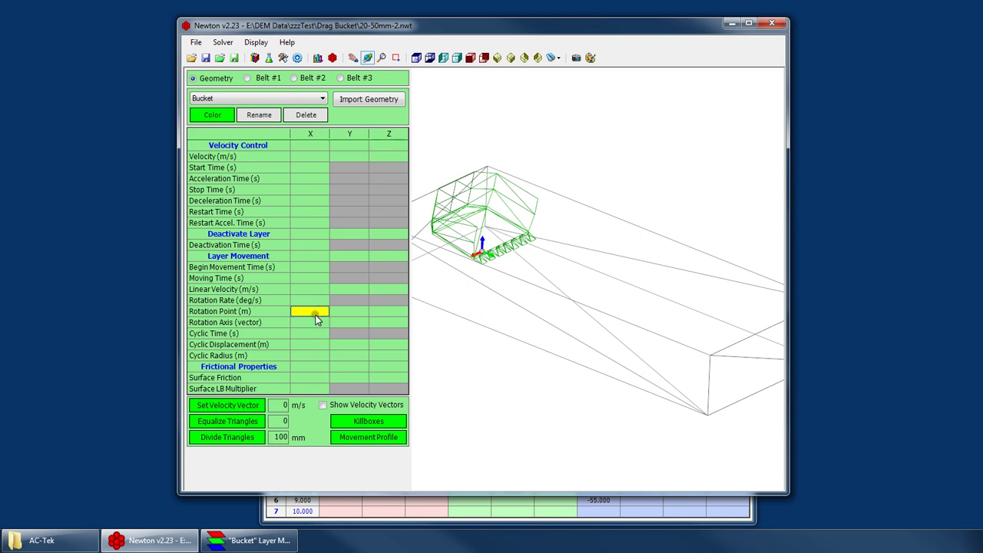
left_click(317, 290)
left_click(304, 301)
left_click(307, 312)
left_click(347, 312)
left_click(388, 312)
left_click(396, 290)
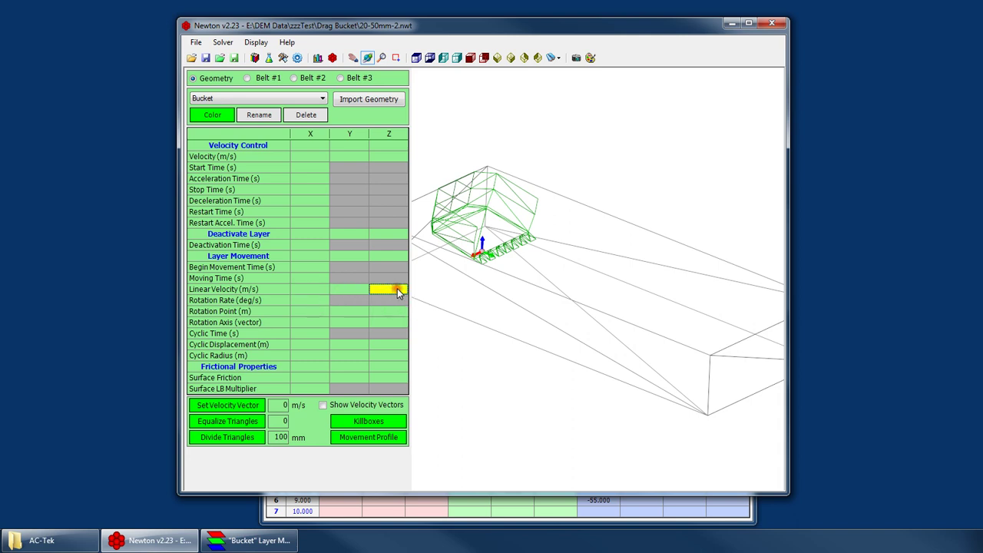
left_click(384, 347)
left_click(380, 312)
left_click(298, 289)
left_click(389, 290)
Step: Examine the cells of Cyclic Radius and Cyclic Displacement, and review Rotation Point, Moving Time and Linear Velocity
left_click(300, 355)
left_click(355, 357)
left_click(388, 356)
left_click(305, 345)
left_click(385, 345)
left_click(309, 311)
left_click(387, 311)
left_click(318, 279)
left_click(382, 290)
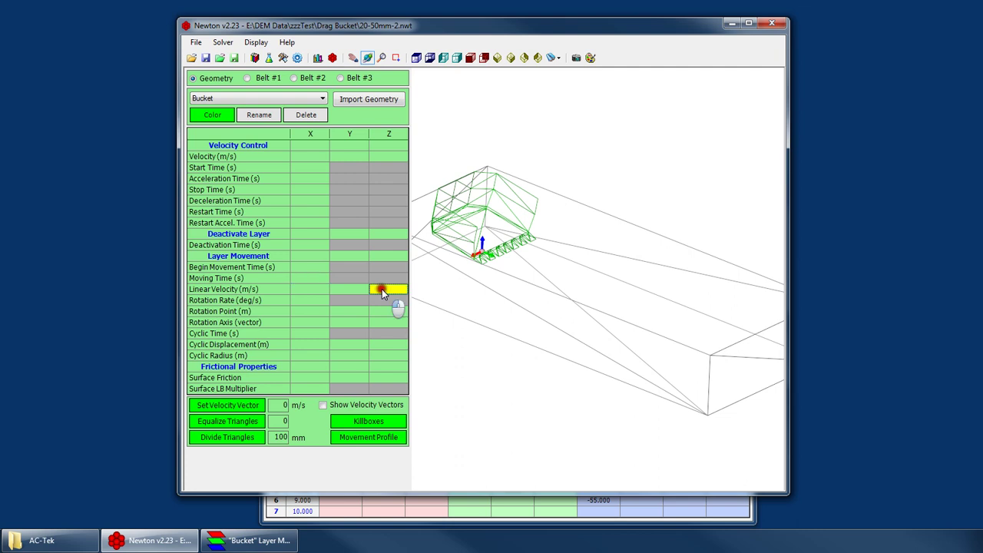
Step: Compare the Rotation Point, Cyclic Radius and Rotation Axis fields with the movement profile's second-move Y velocity and third-move rotation vector cells
left_click(369, 437)
left_click(333, 311)
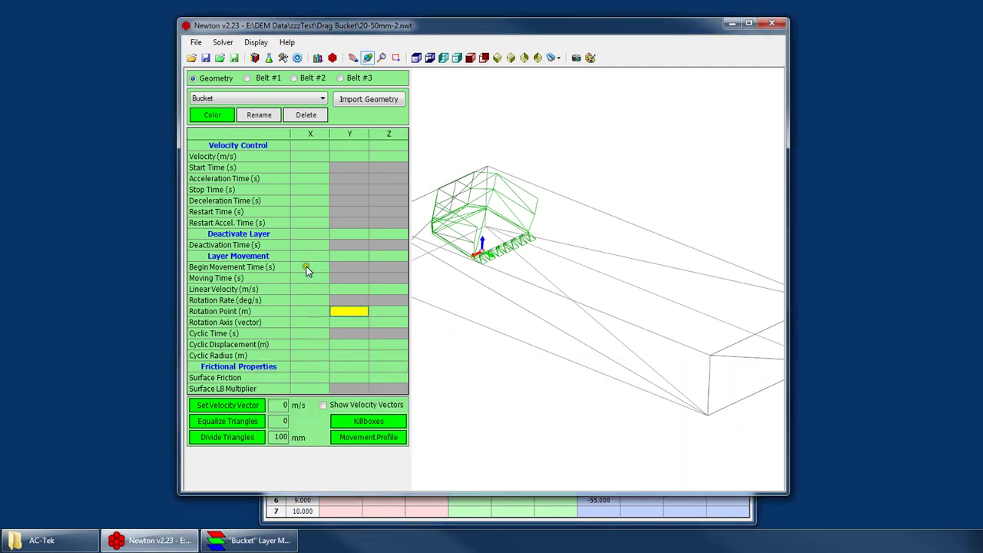
left_click(318, 358)
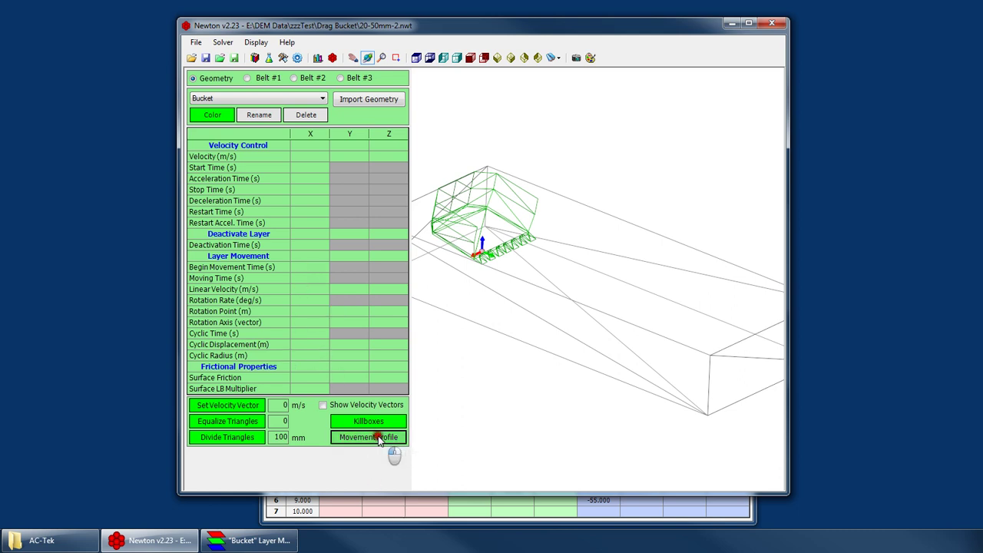
left_click(377, 437)
left_click(297, 321)
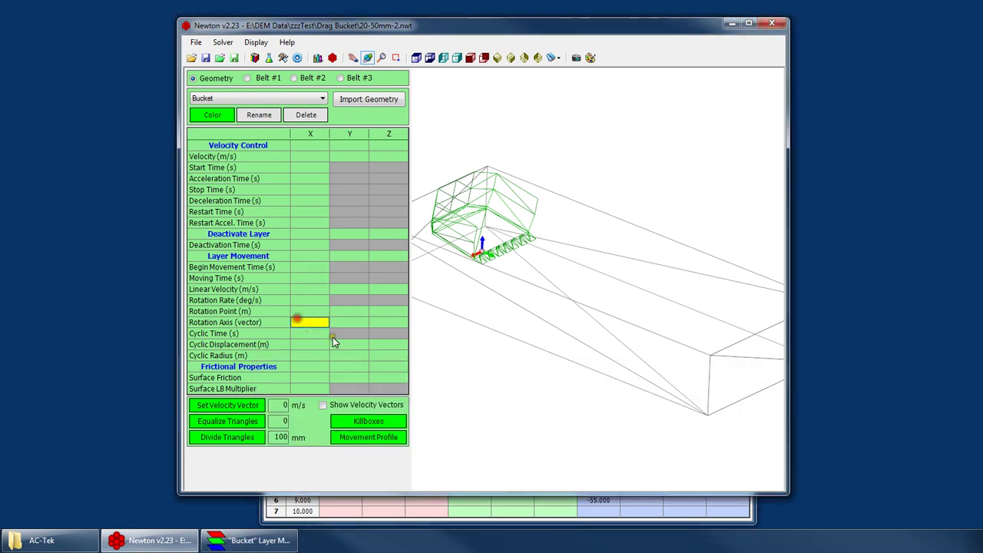
left_click(476, 511)
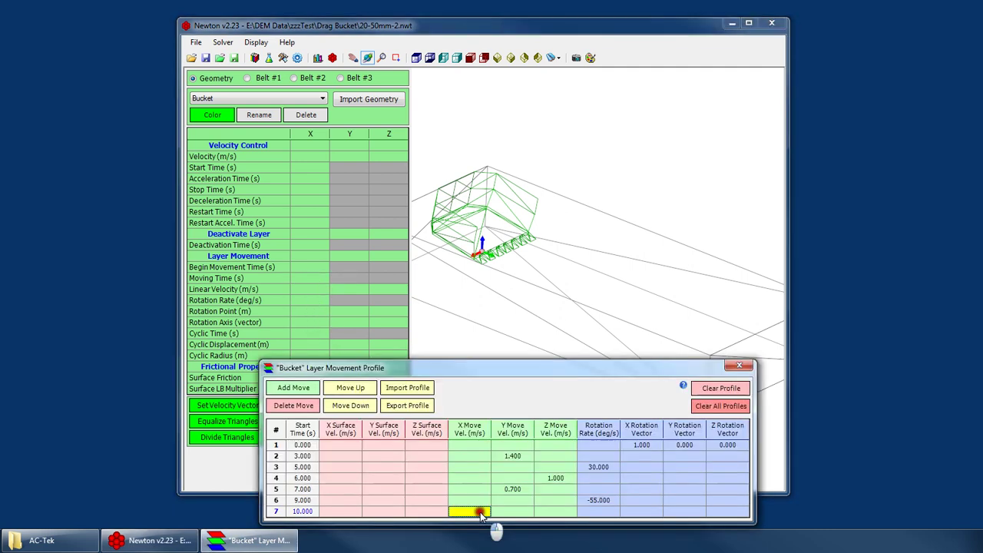
left_click(503, 456)
left_click(647, 469)
left_click(686, 470)
Step: Clear the Bucket layer's movement profile and clear the movement profiles of all layers, confirming both
left_click(721, 388)
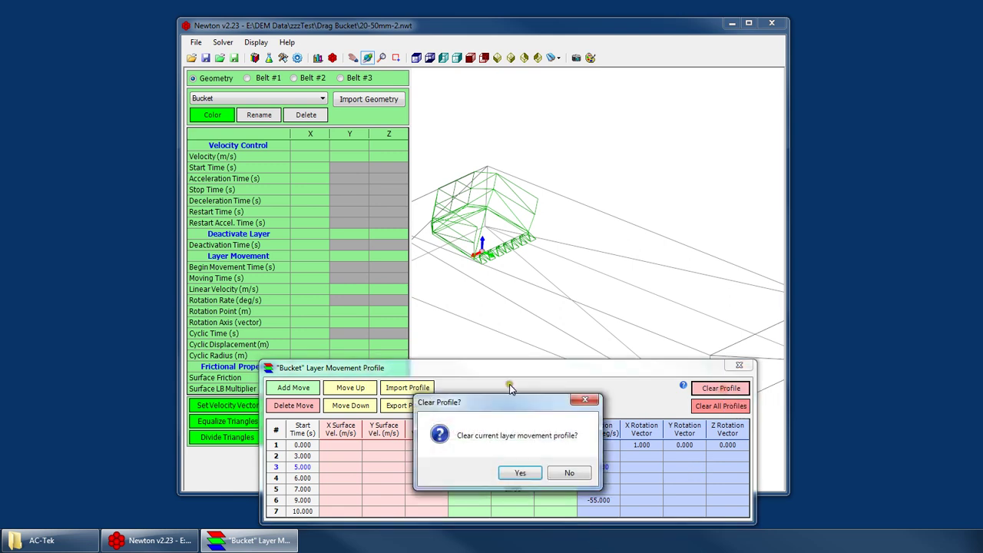
left_click(526, 473)
left_click(720, 406)
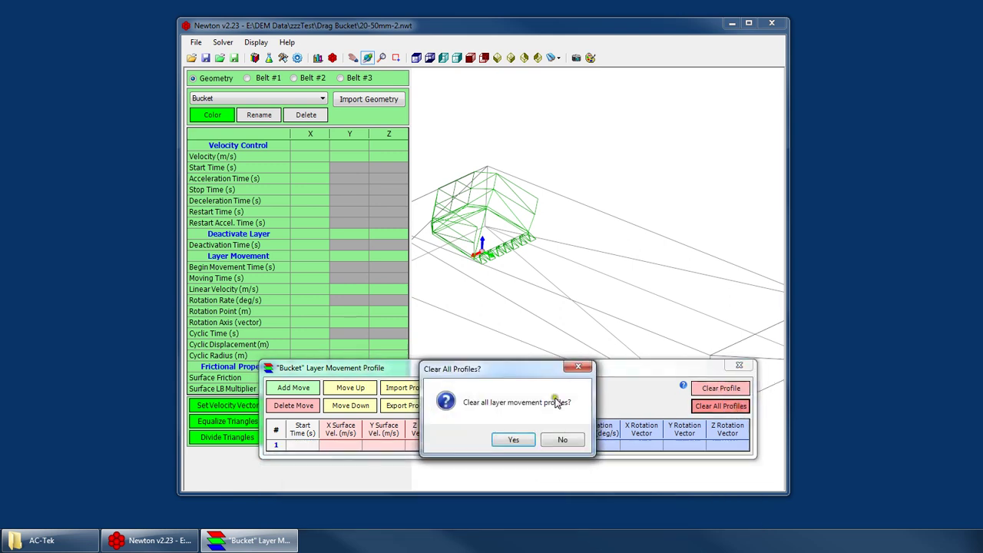
left_click(514, 441)
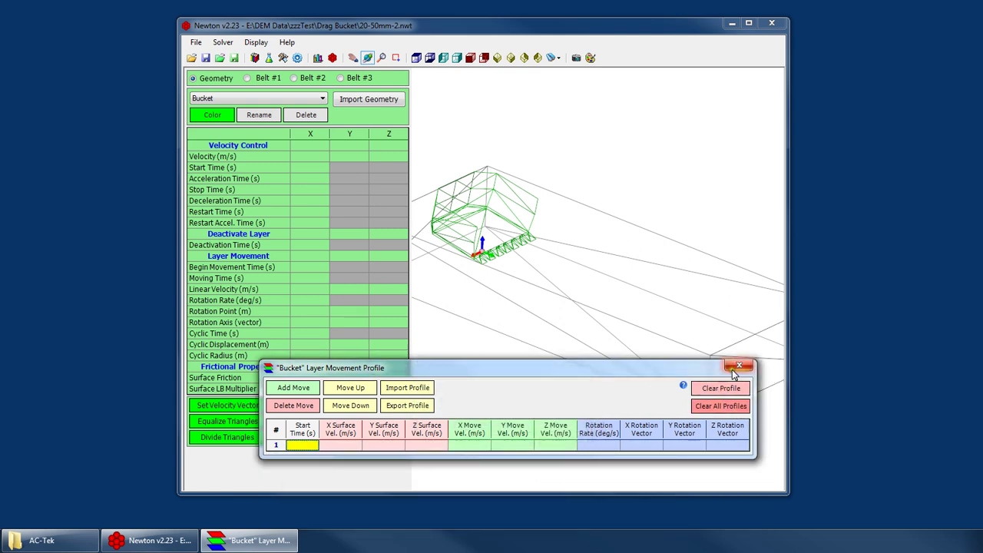
Step: Open the Layer Movement Profile help and move its window up so the full text can be read
left_click_drag(450, 372, 467, 365)
left_click(701, 380)
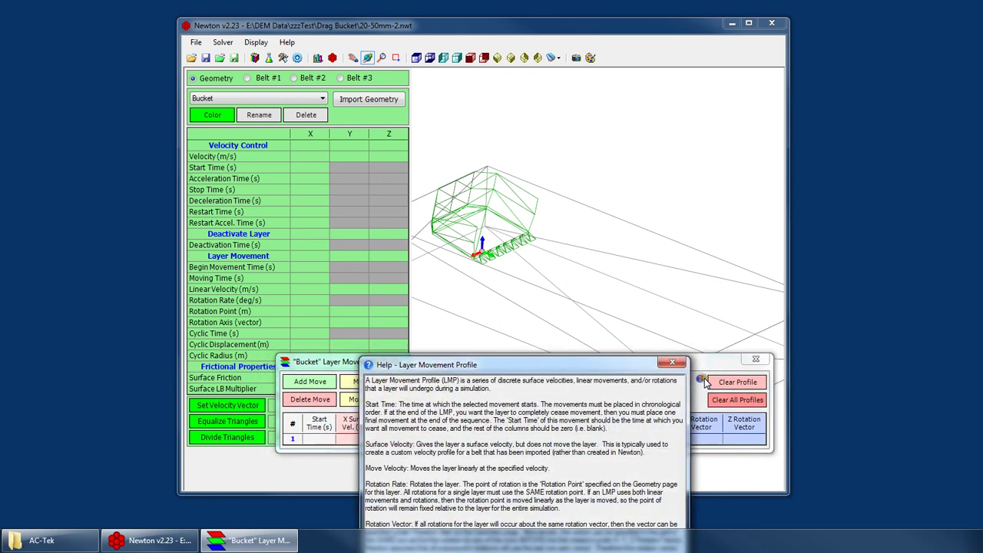
left_click_drag(561, 369, 558, 187)
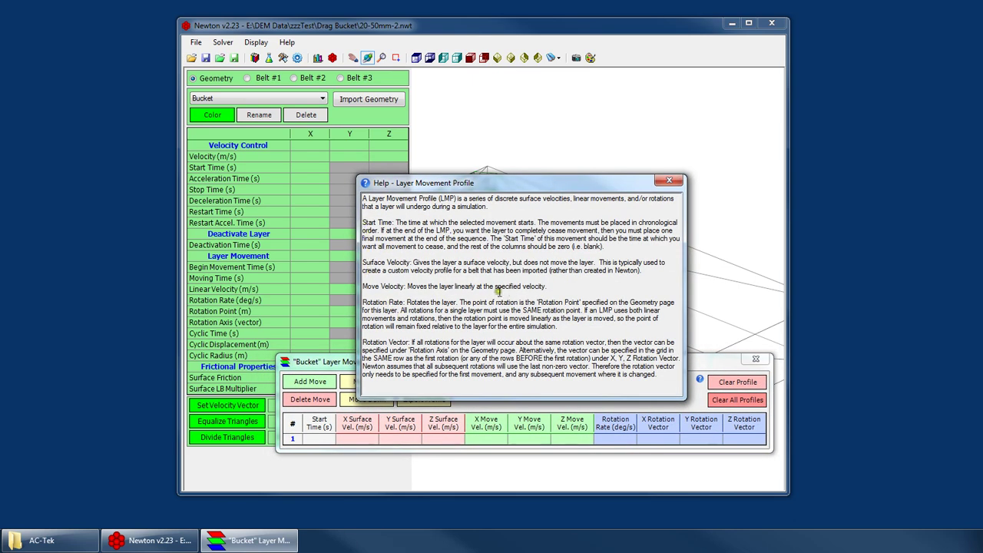
Step: Read the Rotation Vector paragraph in the Layer Movement Profile help, and close the help and the Bucket layer's movement profile
left_click_drag(472, 344, 491, 350)
left_click_drag(655, 374, 348, 338)
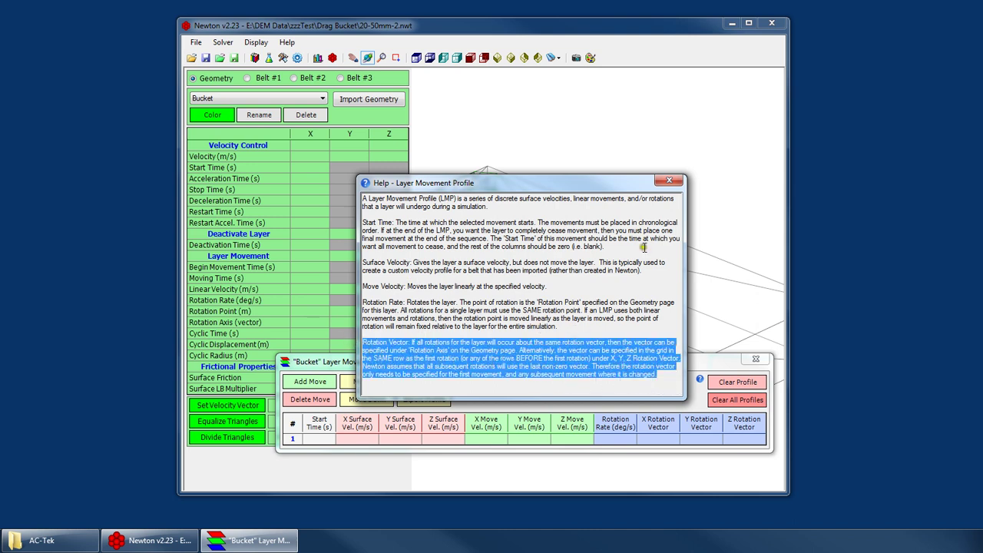
left_click(639, 304)
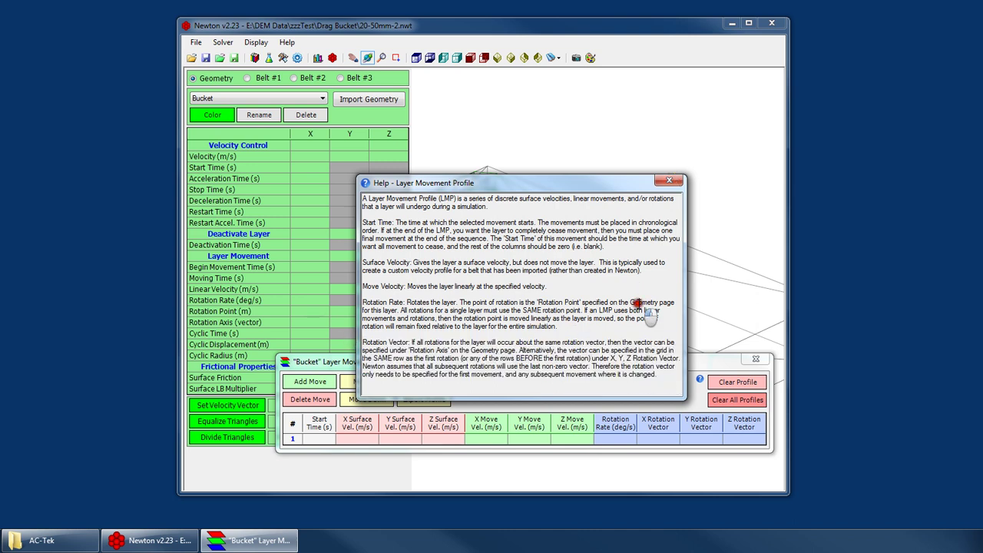
left_click(669, 182)
left_click(755, 359)
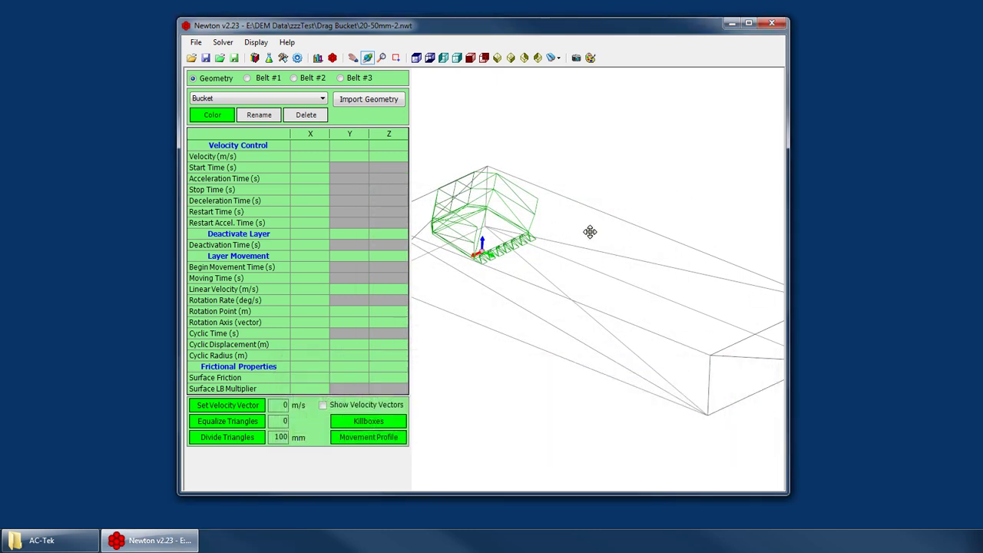
Step: Switch to the AC-Tek folder and play the video Bucket CSV.avi
left_click_drag(595, 236, 577, 226)
left_click(46, 540)
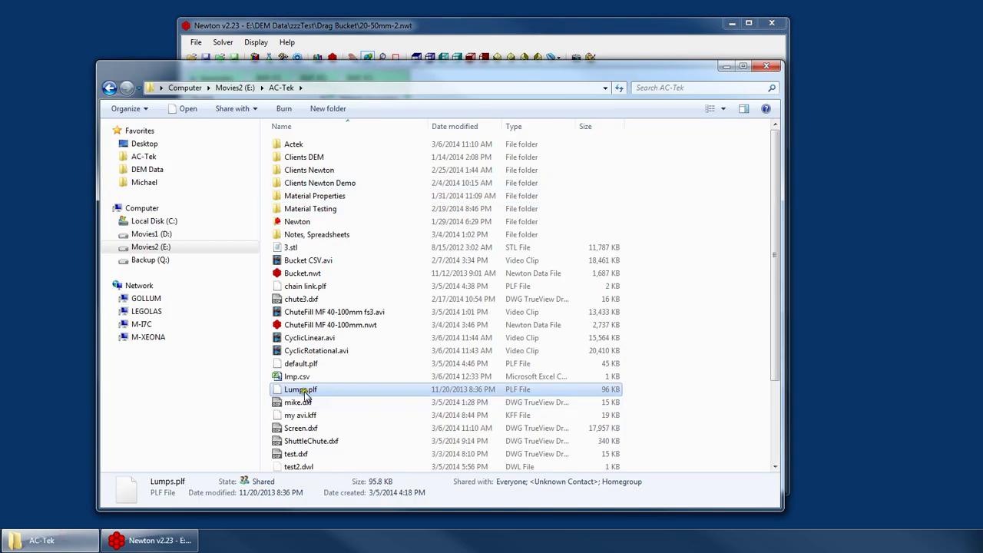
double_click(308, 261)
double_click(303, 202)
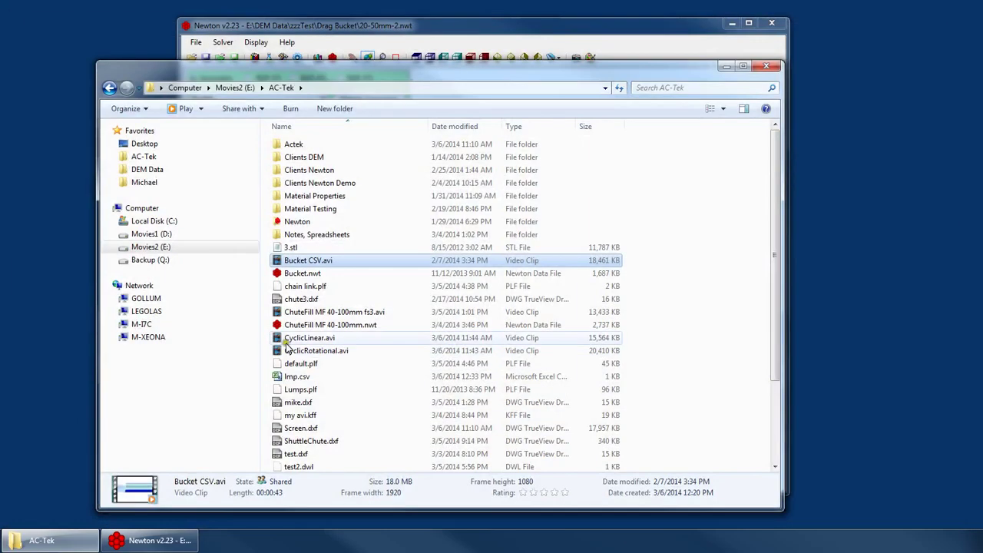
Step: Return to Newton and review the Bucket layer's movement profile and its Cyclic Displacement and Cyclic Radius cells
left_click(550, 24)
left_click(335, 438)
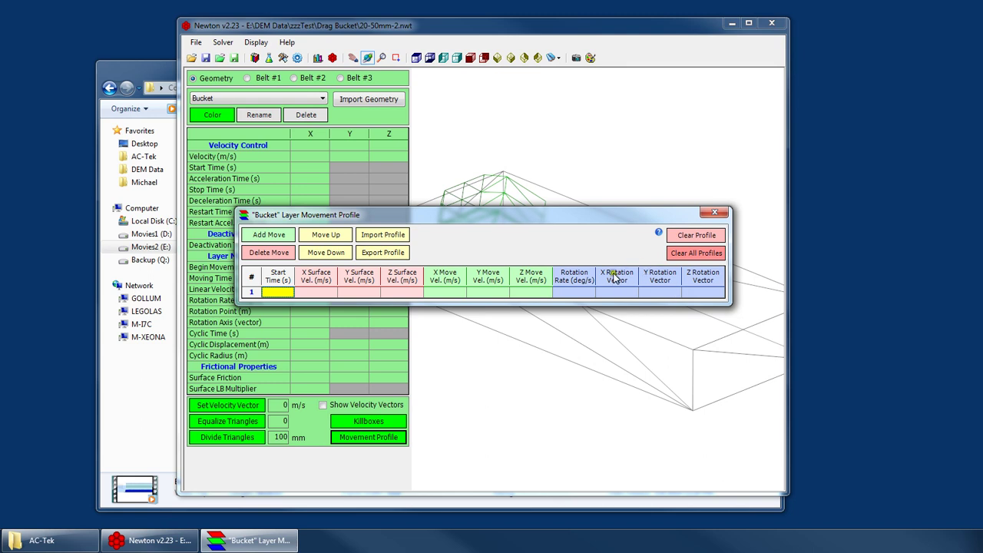
left_click(715, 214)
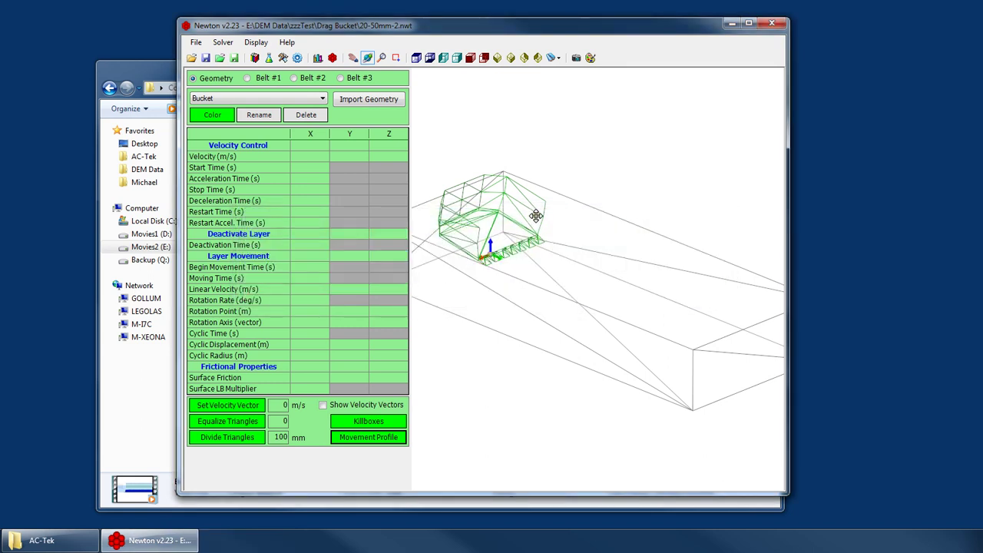
left_click(365, 355)
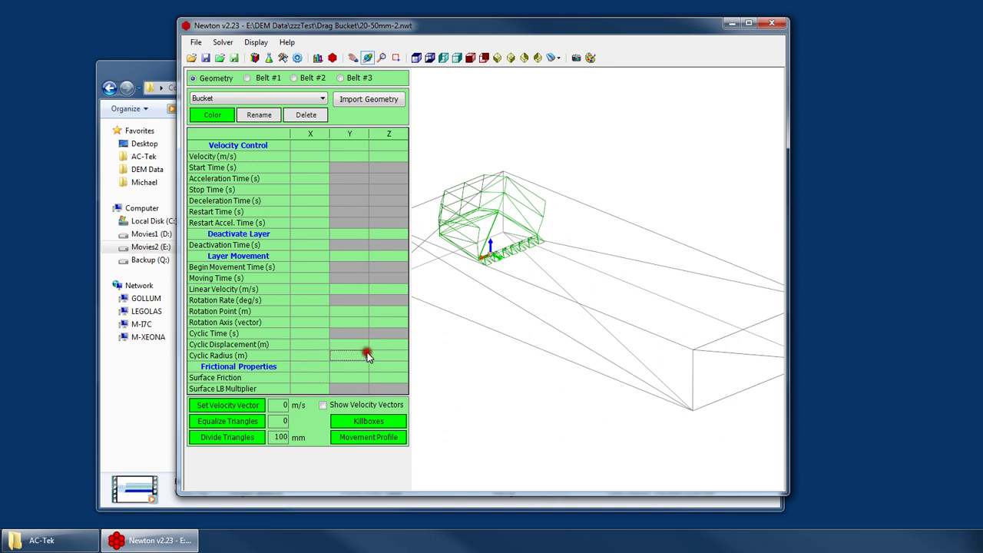
left_click(367, 437)
mouse_move(623, 219)
left_mouse_down()
mouse_move(606, 242)
mouse_move(634, 230)
left_mouse_up()
left_click(724, 224)
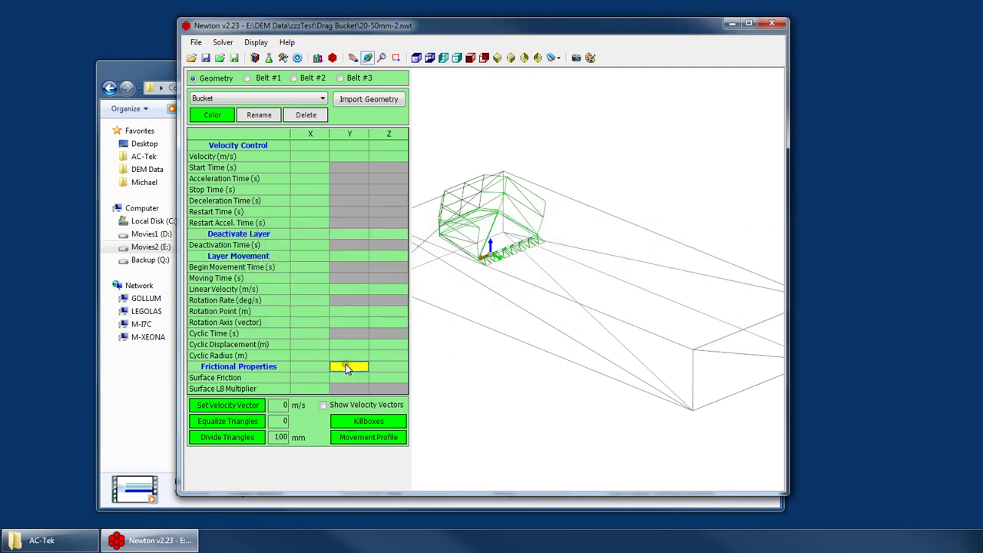
left_click(346, 347)
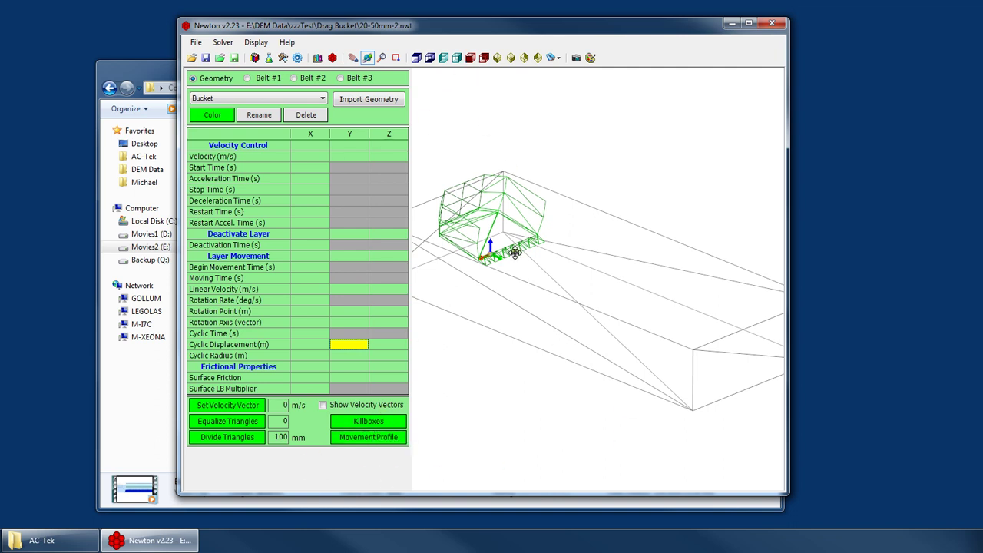
Step: Open the file ChuteFill MF 40-100mm.nwt and display its chute and belt geometry in a maximized window
left_click(192, 58)
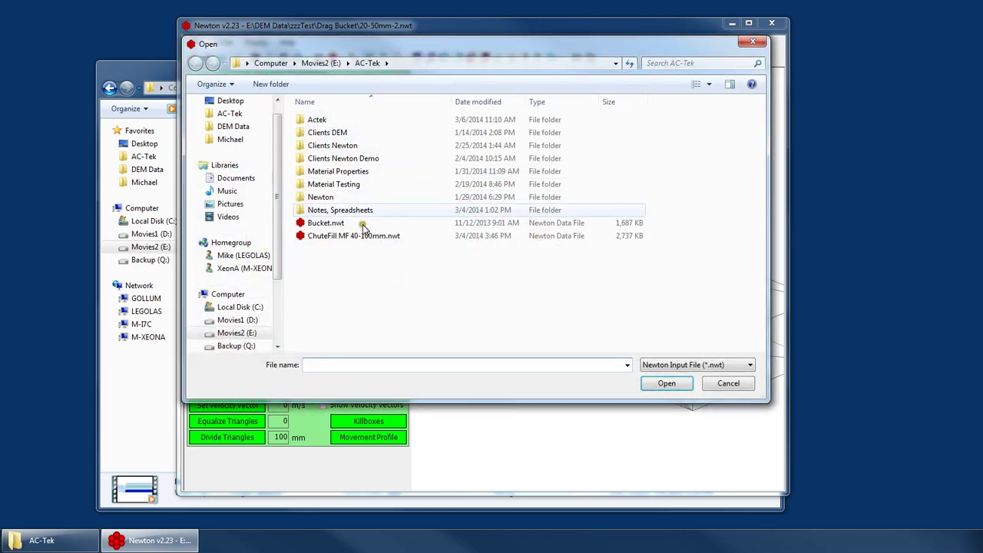
left_click(336, 237)
double_click(336, 238)
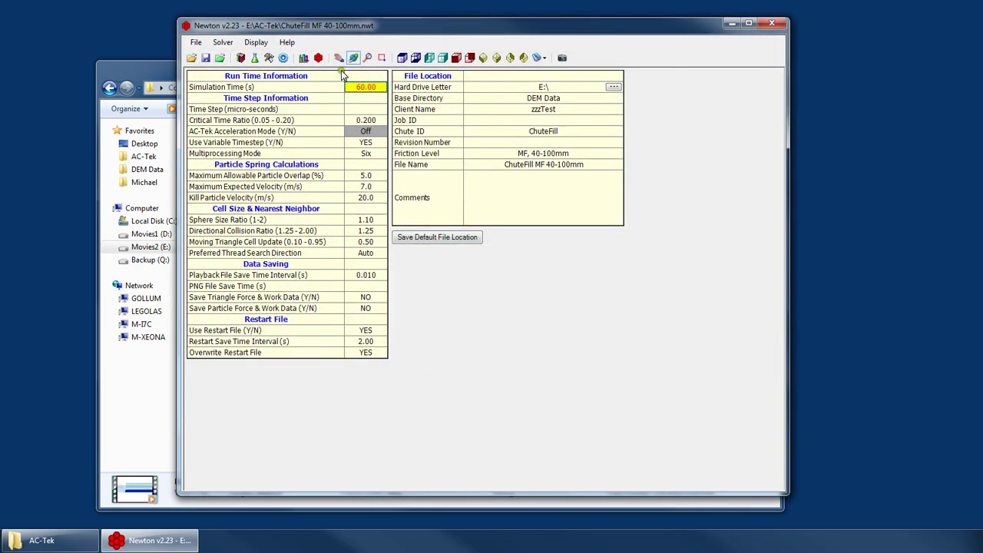
left_click(269, 58)
double_click(402, 27)
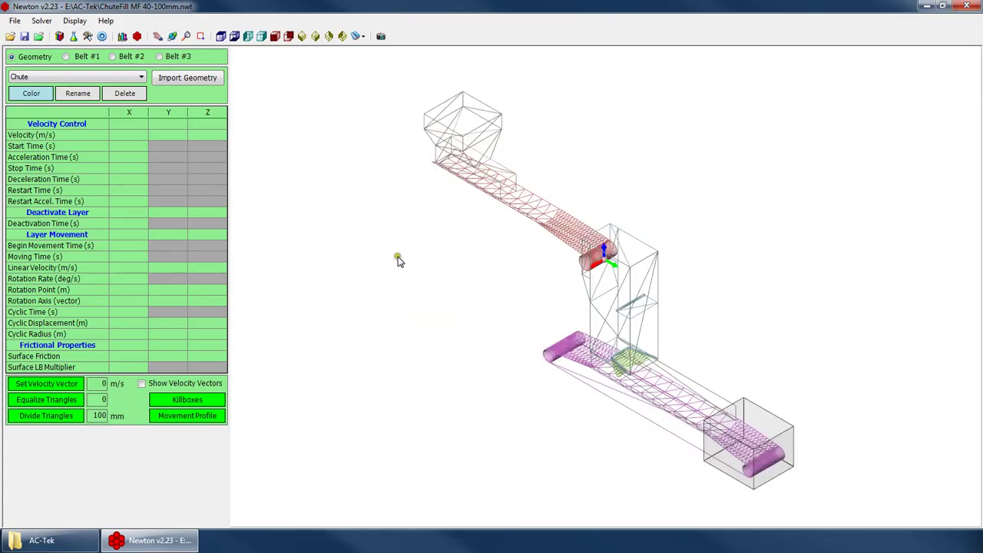
right_click(448, 231)
left_click(467, 255)
left_click_drag(463, 259, 863, 395)
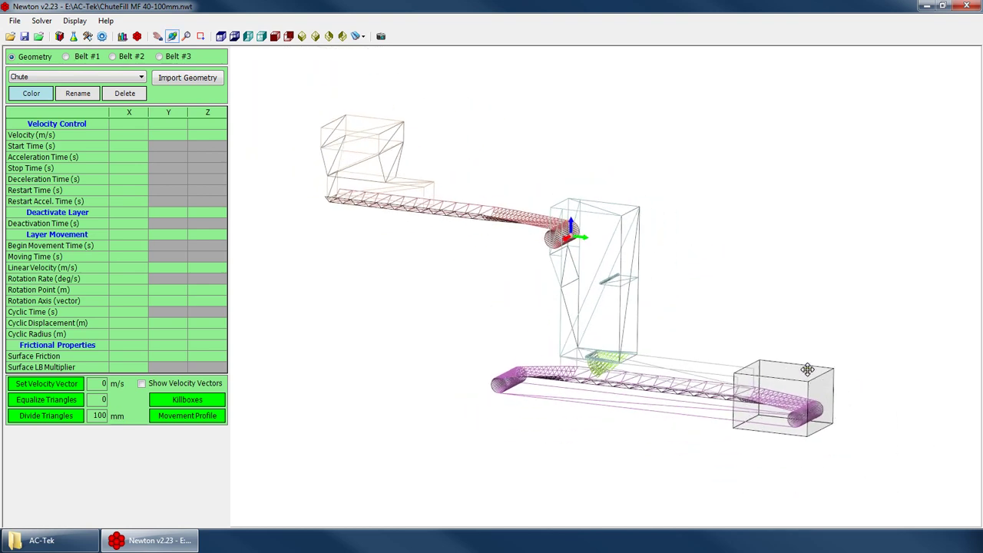
mouse_move(577, 357)
left_mouse_down()
mouse_move(679, 331)
mouse_move(702, 351)
mouse_move(639, 380)
mouse_move(679, 419)
mouse_move(578, 342)
left_mouse_up()
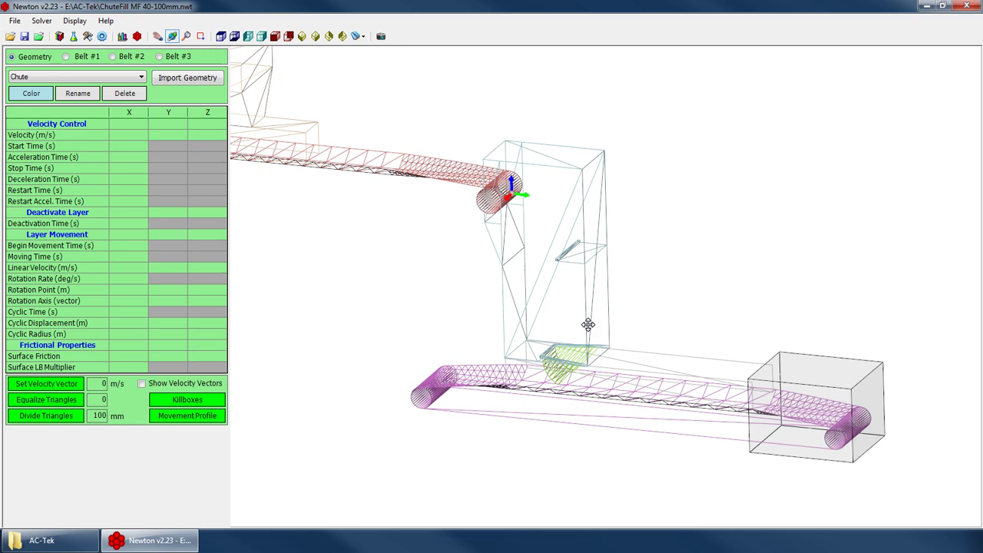
left_click_drag(657, 257, 752, 312)
left_click_drag(529, 292, 473, 302)
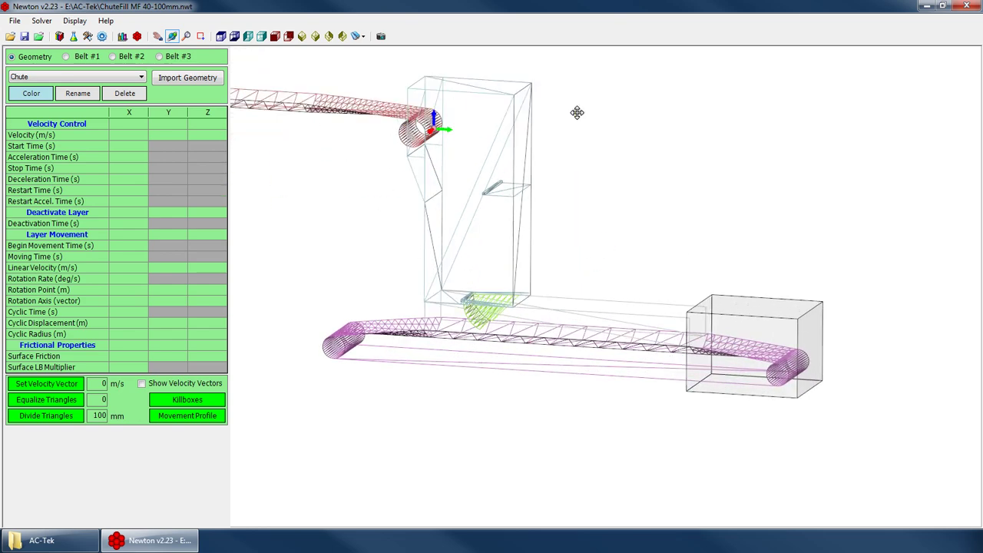
Step: Switch to the AC-Tek folder, play ChuteFill MF 40-100mm fs3.avi in full screen, and leave the video
left_click(42, 541)
left_click(351, 313)
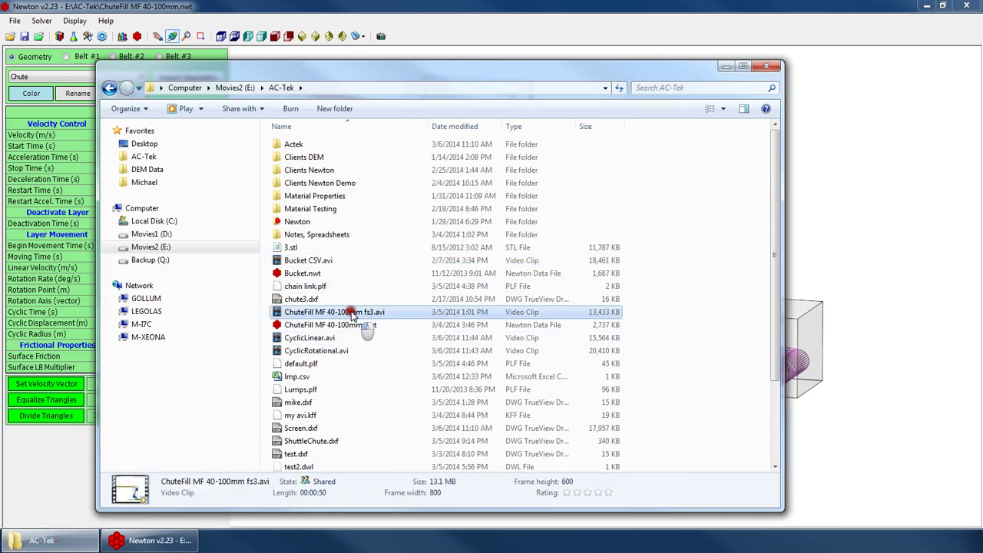
double_click(372, 313)
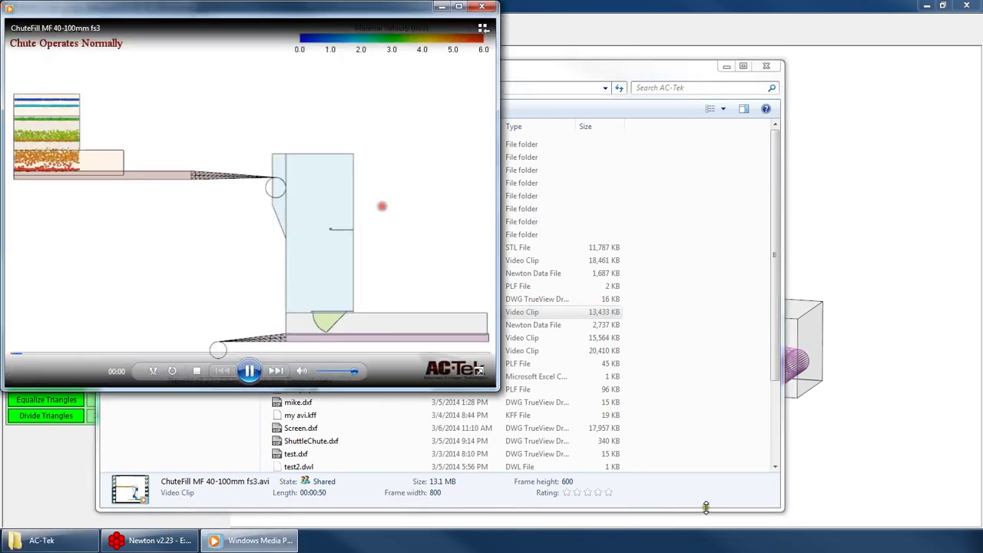
double_click(376, 265)
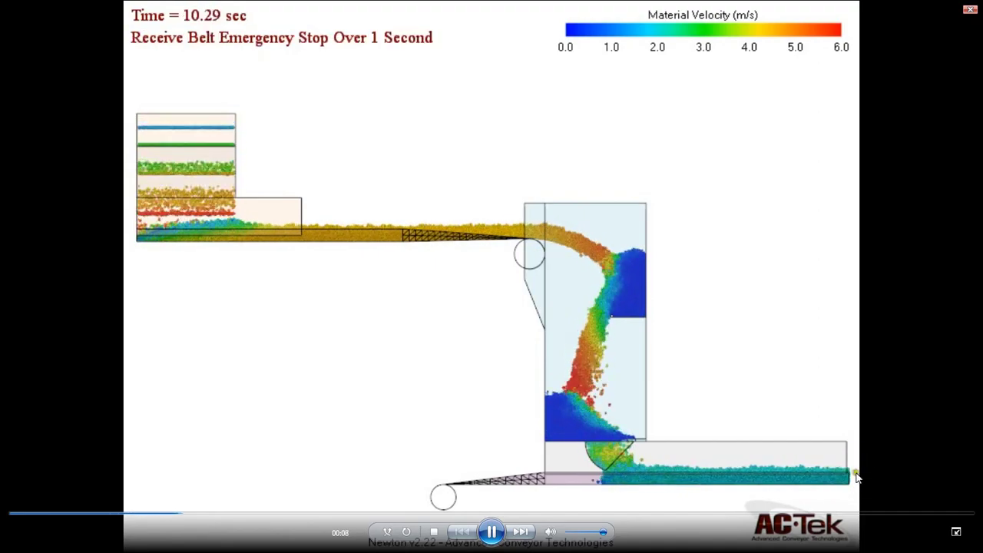
key("Escape")
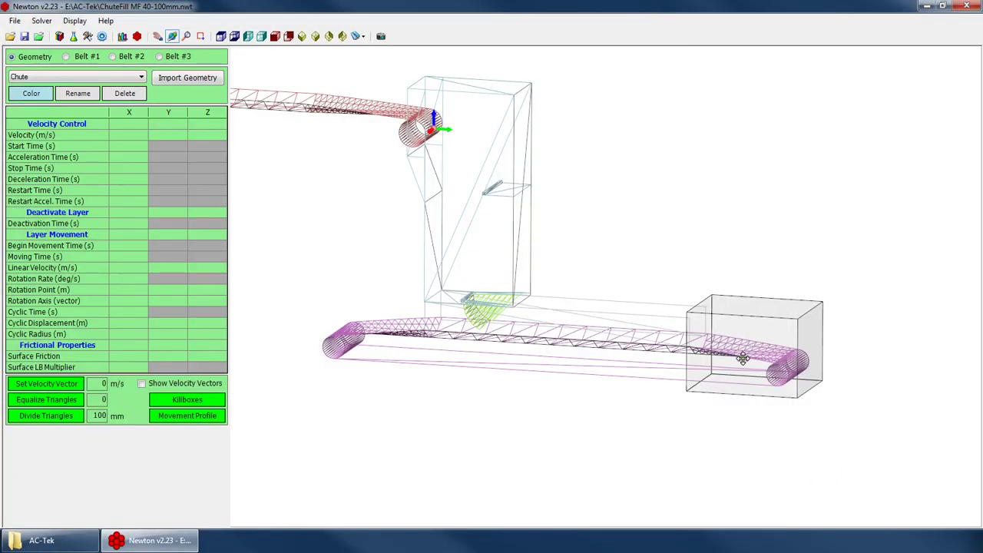
Step: Examine the receiving belt and the killbox around its discharge end from several angles
left_click_drag(743, 358, 561, 324)
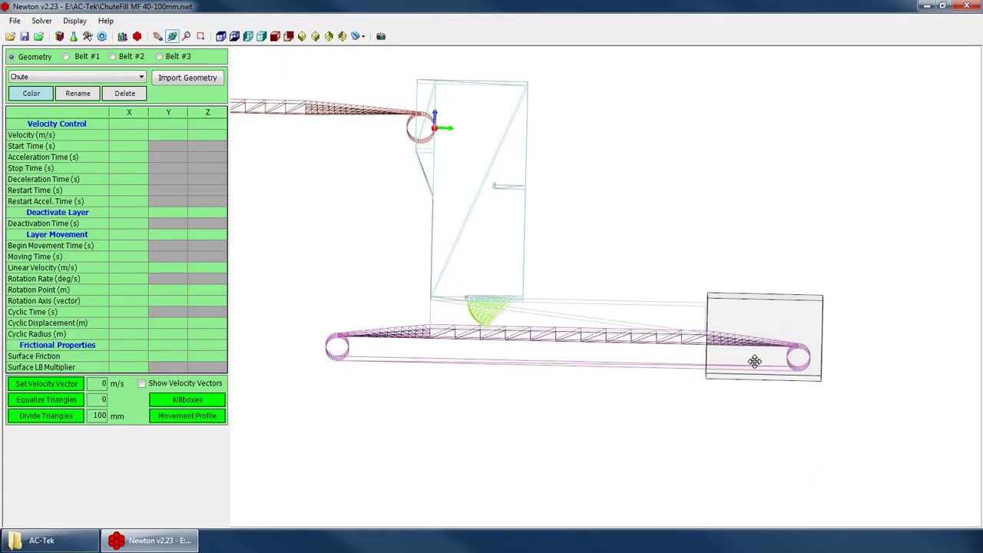
left_click_drag(761, 347, 782, 280)
left_click_drag(753, 328, 747, 309)
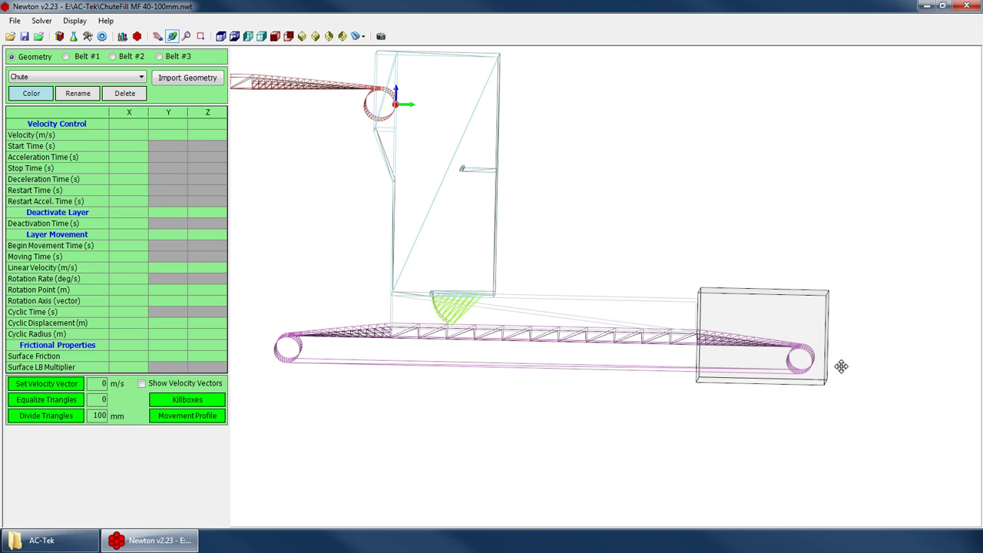
scroll(731, 332, "down", 3)
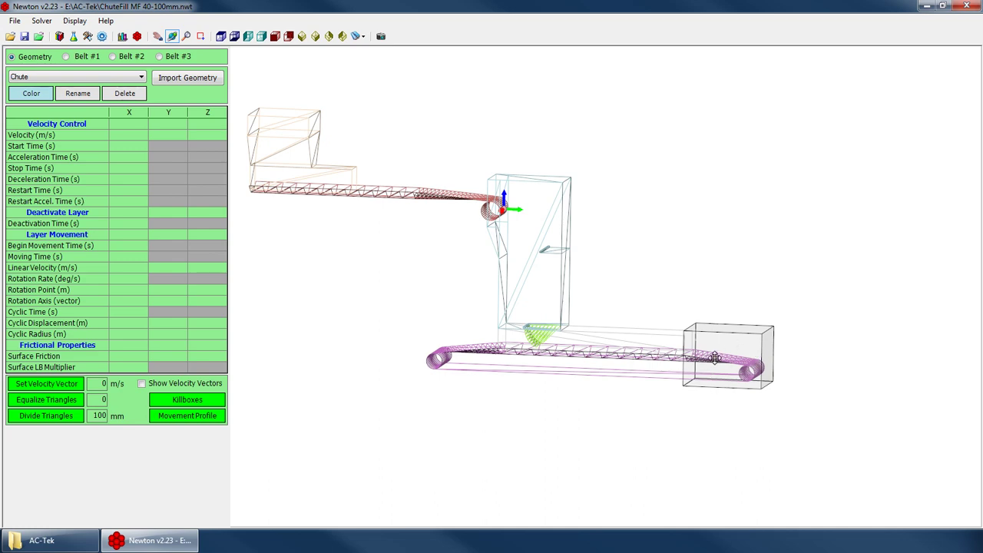
left_click_drag(712, 358, 751, 345)
left_click_drag(687, 332, 594, 345)
scroll(538, 272, "up", 4)
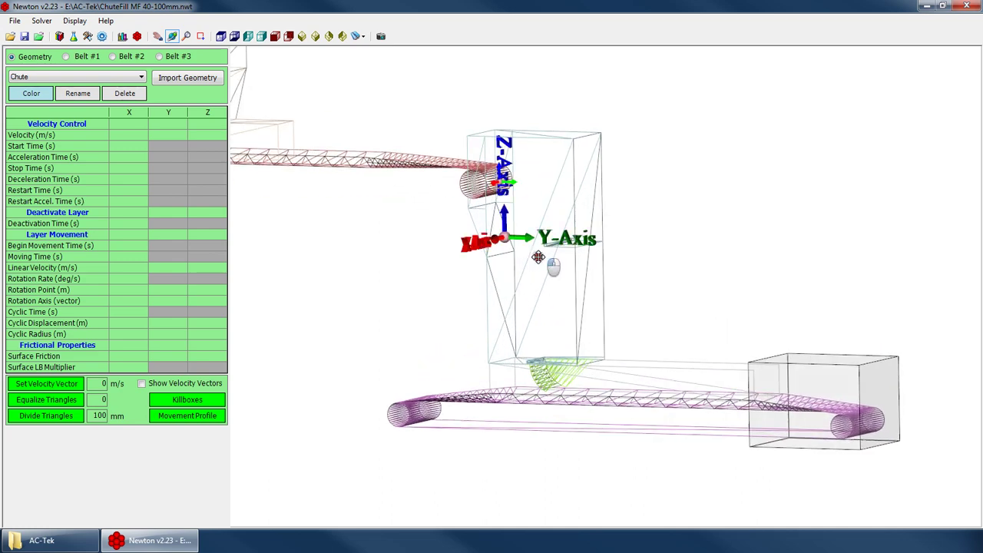
left_click_drag(537, 264, 557, 298)
scroll(557, 329, "down", 3)
scroll(489, 268, "up", 3)
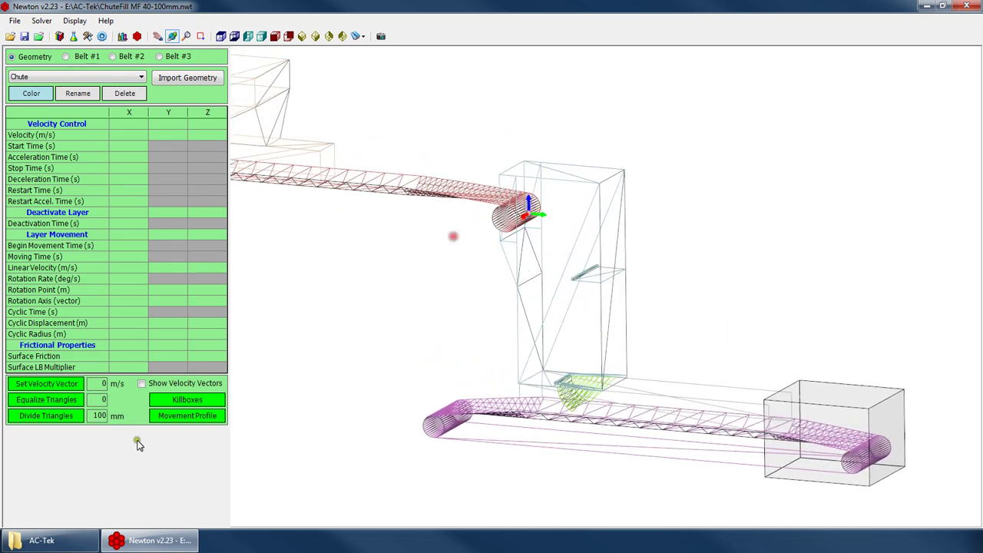
Step: Open the killbox table and compare the Killbox 1 and Killbox 2 rows with the box highlighted in the model
left_click(198, 398)
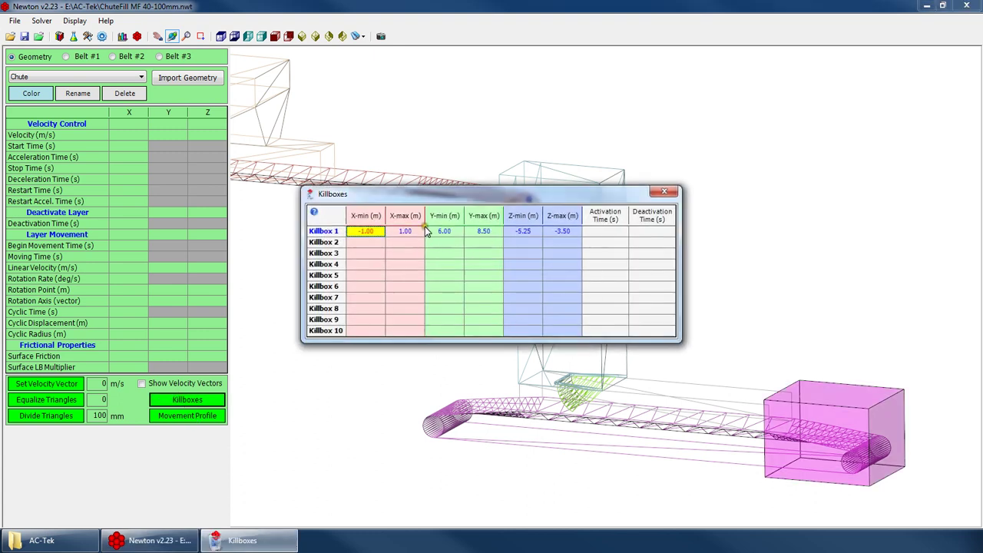
left_click_drag(451, 202, 446, 209)
left_click(359, 251)
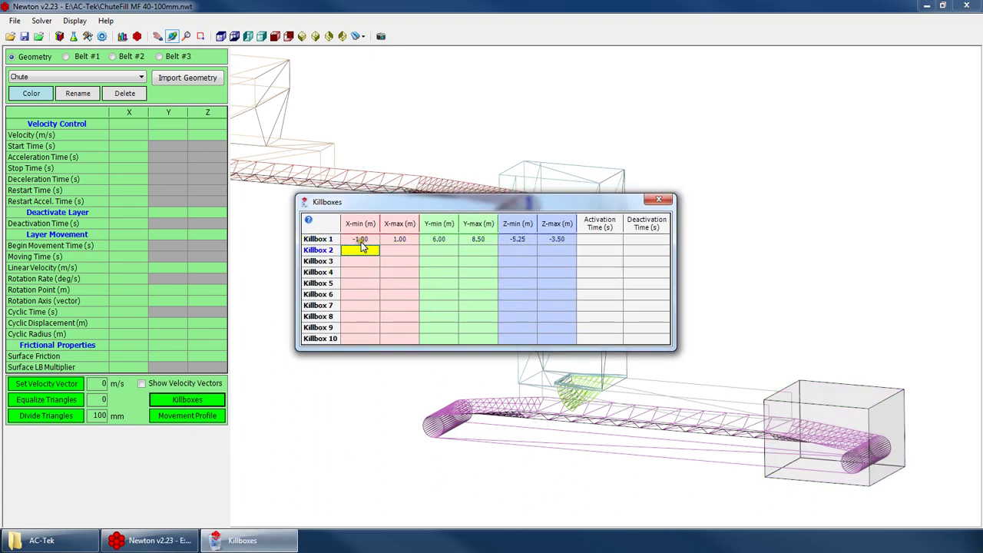
left_click(369, 239)
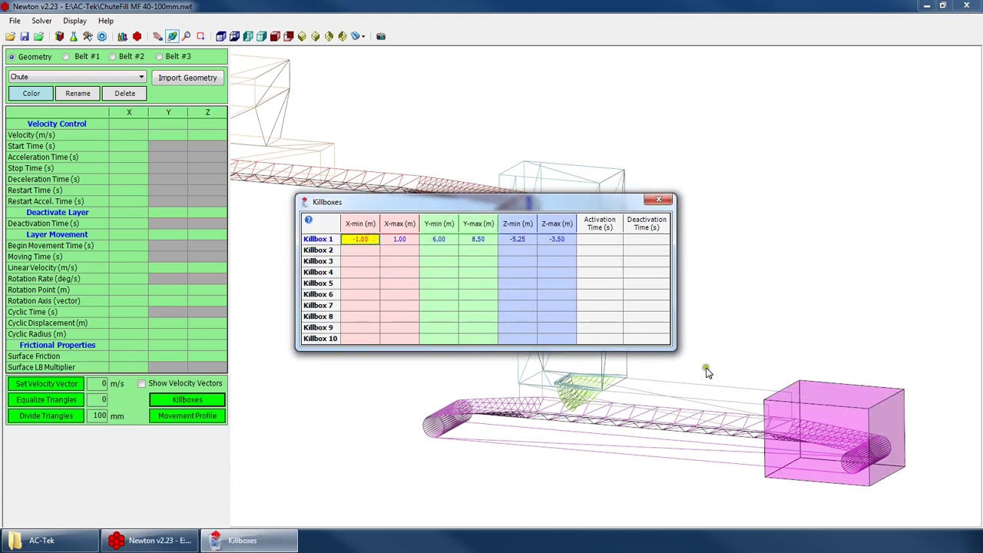
left_click(360, 252)
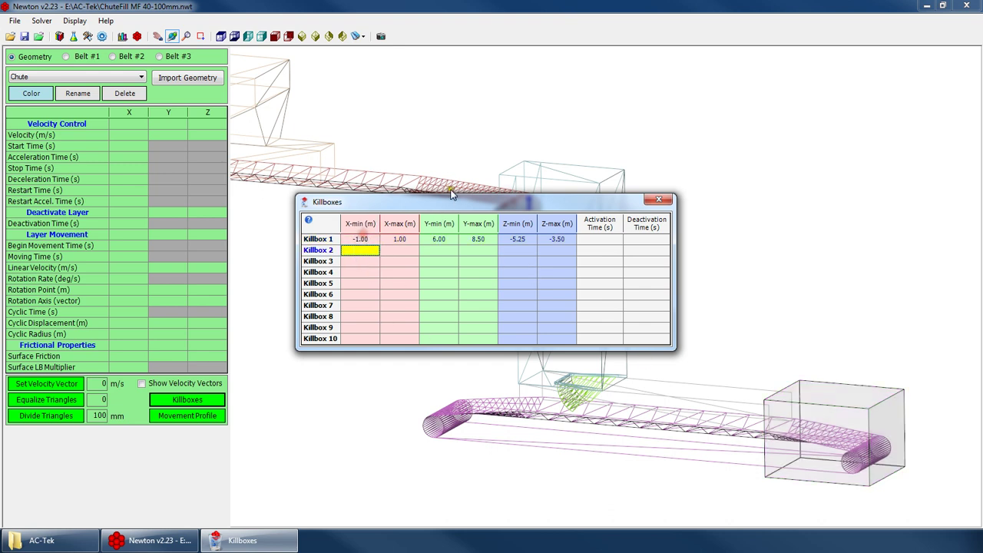
Step: Move the killbox table clear of the model and review Killbox 1's X, Y and Z limits and its activation and deactivation time cells
left_click_drag(450, 201, 594, 171)
left_click(505, 210)
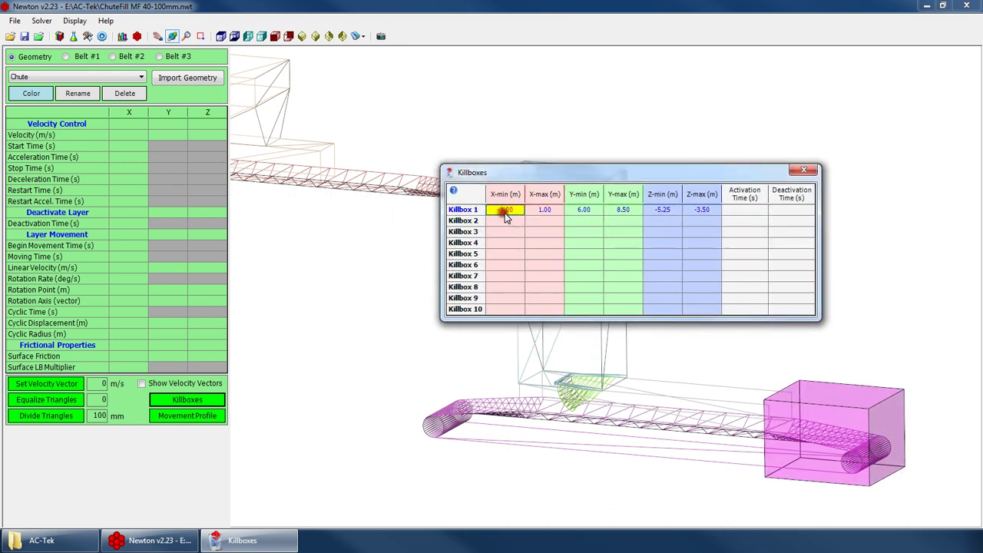
left_click(545, 210)
left_click(582, 210)
left_click(623, 210)
left_click(662, 210)
left_click(697, 211)
left_click(750, 210)
left_click(784, 210)
left_click(750, 210)
left_click(777, 212)
left_click(751, 213)
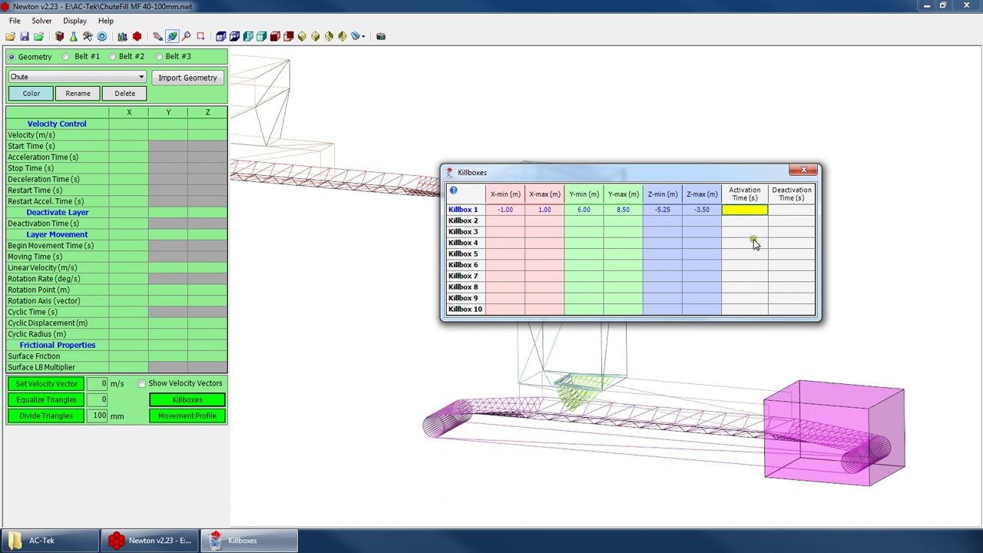
Step: Try an activation time of 5 s and a deactivation time of 10 s for Killbox 1, and clear both values
type("5")
key("Tab")
type("10")
key("shift+Tab")
key("Right")
key("Delete")
key("Left")
key("Right")
key("Left")
Step: Read the Killboxes help on coordinates and activation times, close it, and shift the killbox table aside
left_click(453, 191)
left_click(785, 195)
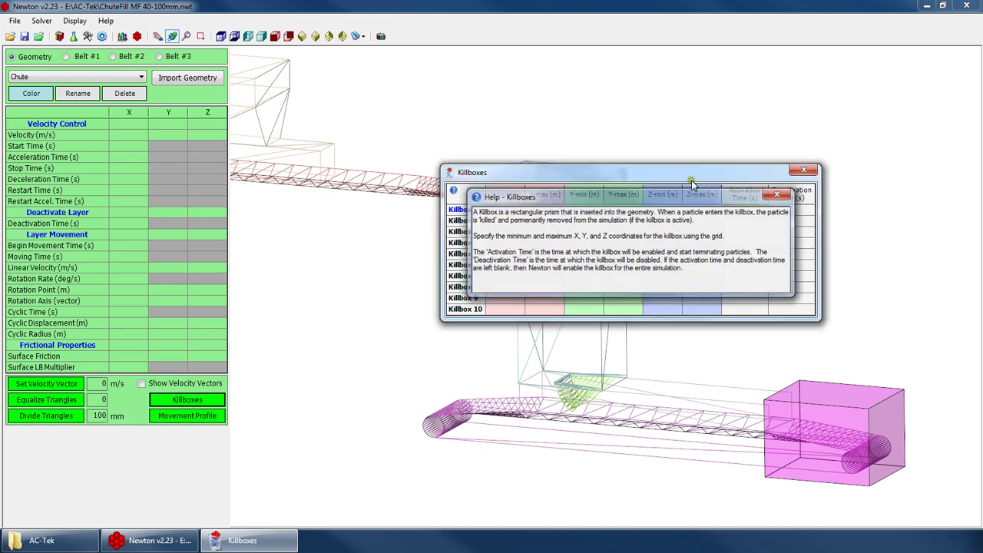
left_click(527, 238)
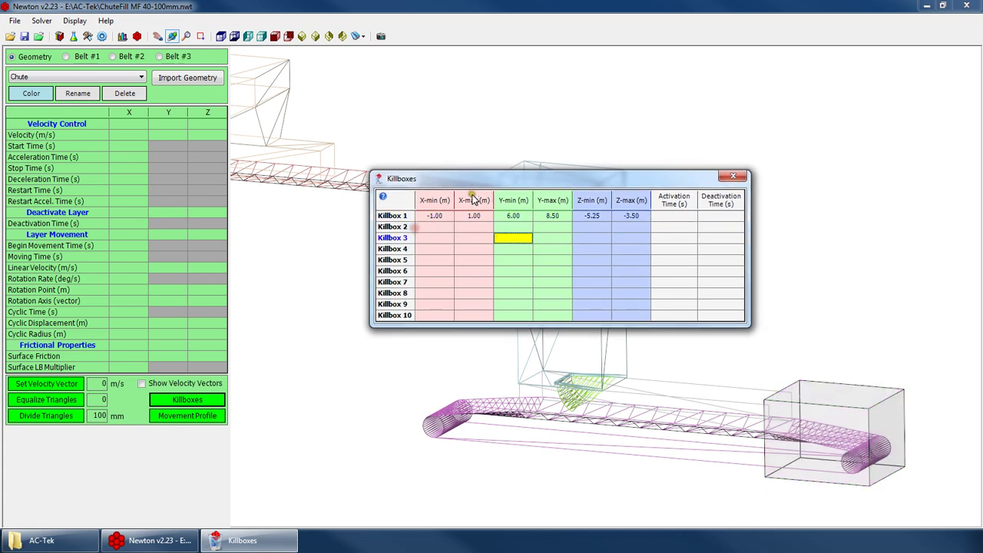
left_click_drag(472, 187, 390, 211)
Step: Restore the Newton window to its smaller size, move it aside, and bring the AC-Tek folder forward
double_click(473, 5)
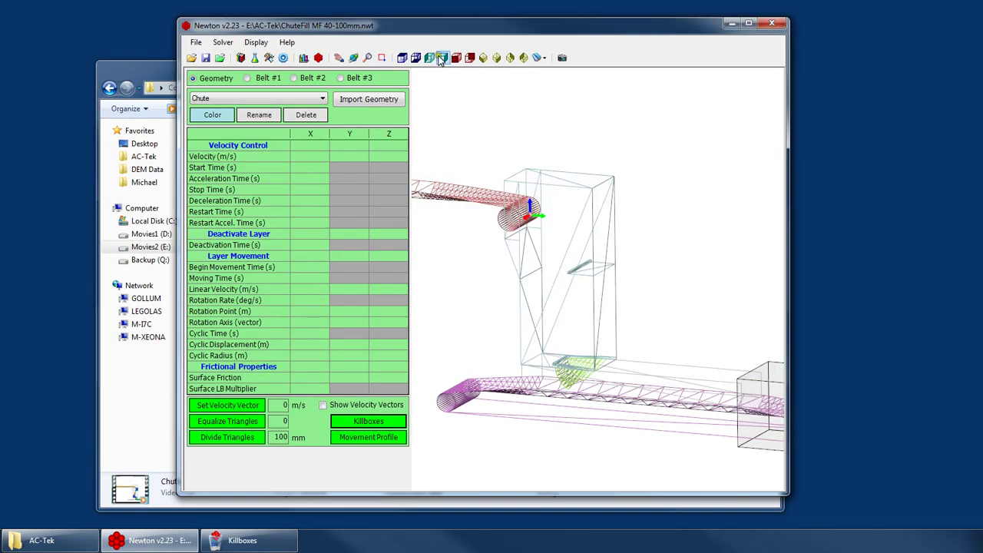
left_click_drag(564, 26, 474, 22)
scroll(464, 240, "down", 3)
scroll(610, 254, "down", 4)
scroll(346, 223, "up", 4)
left_click_drag(599, 241, 650, 172)
left_click(709, 206)
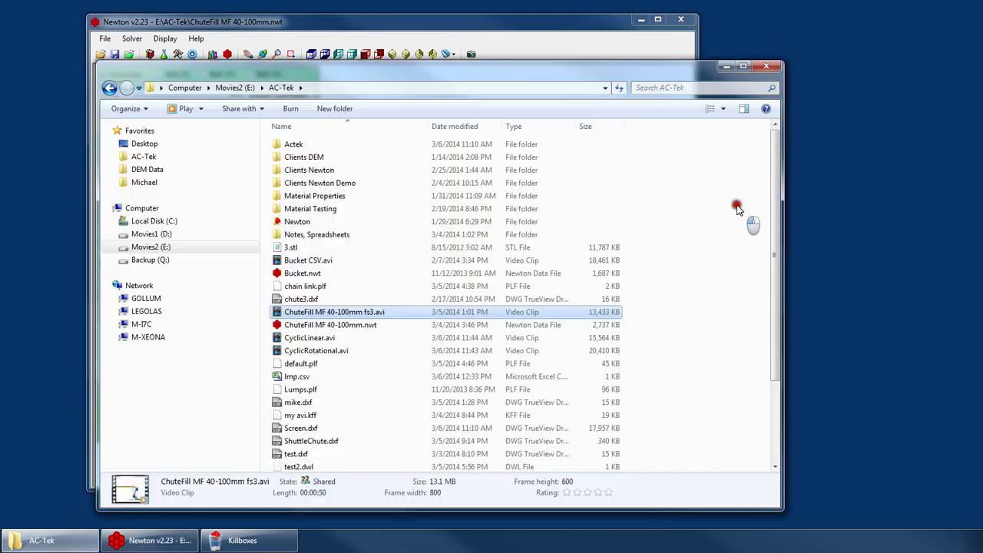
Step: Put the AC-Tek folder away and arrange the killbox table and Newton window apart, with the whole model in view
left_click(724, 68)
right_click(509, 222)
left_click(533, 253)
left_click(242, 540)
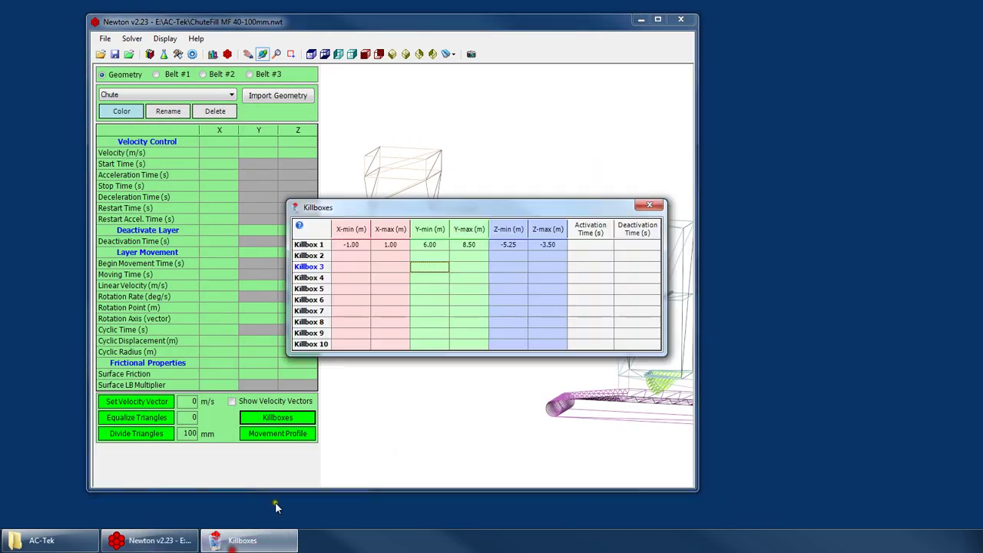
left_click_drag(443, 205, 829, 266)
left_click_drag(492, 283, 522, 239)
left_click_drag(522, 36, 447, 40)
left_click_drag(371, 300, 452, 280)
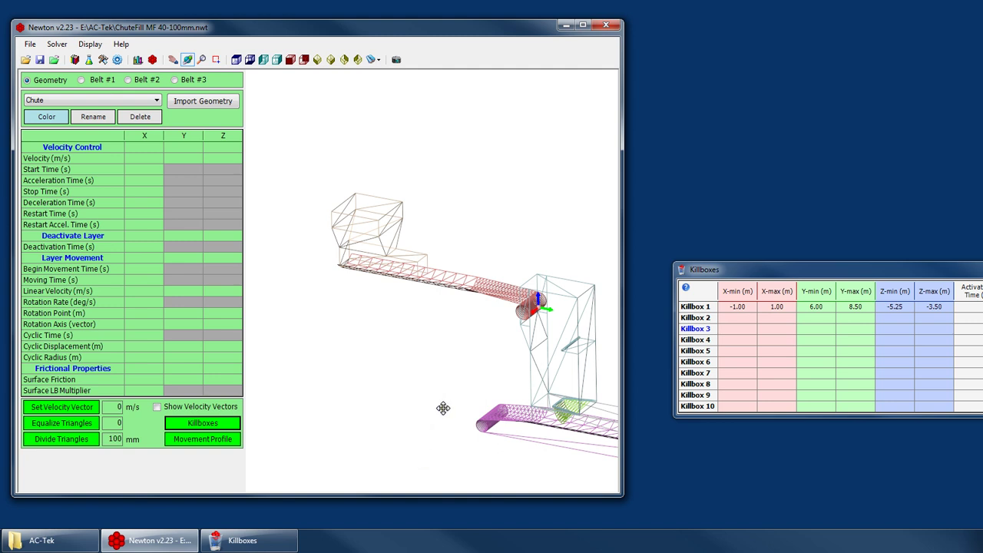
Step: Review the general simulation parameters, including the maximum expected velocity and the variable timestep option
left_click(74, 59)
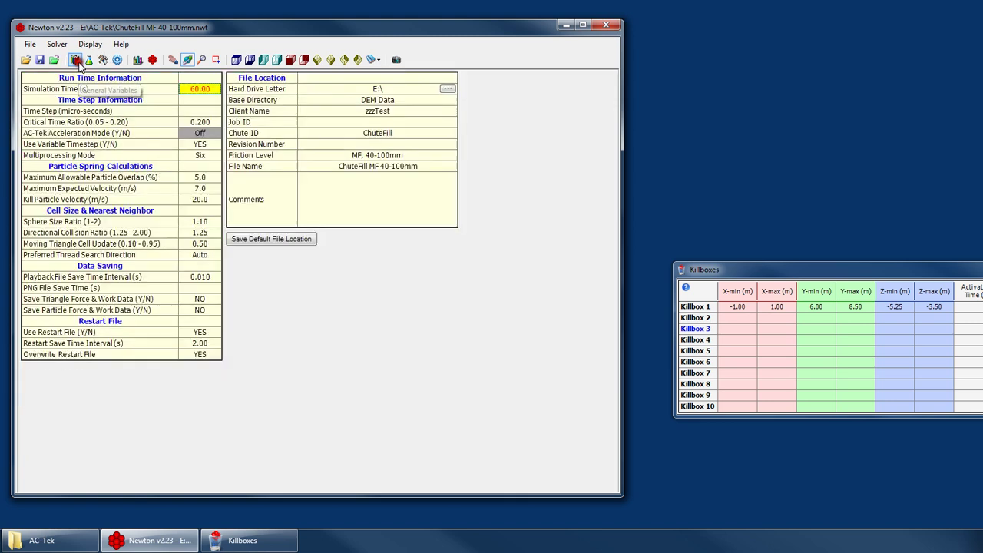
left_click(198, 190)
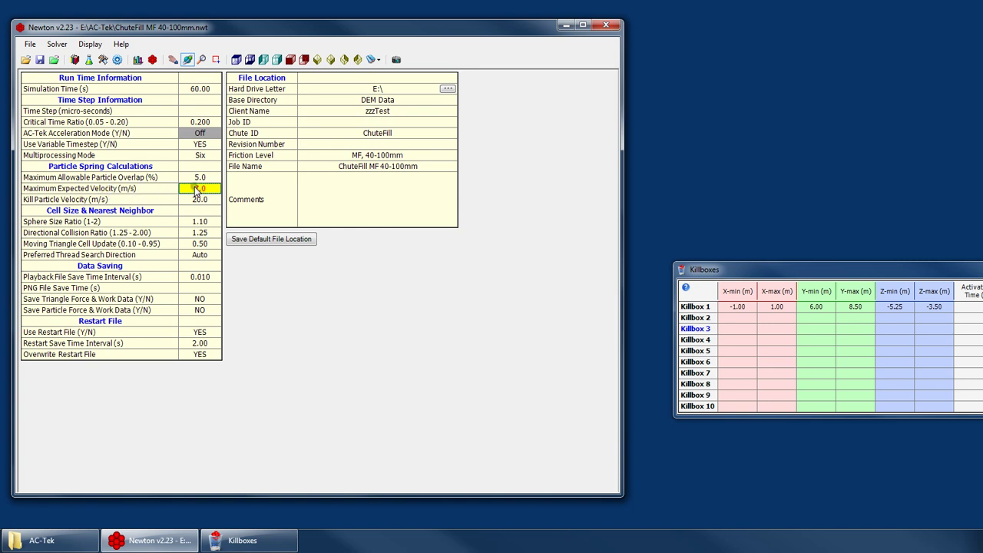
left_click(213, 145)
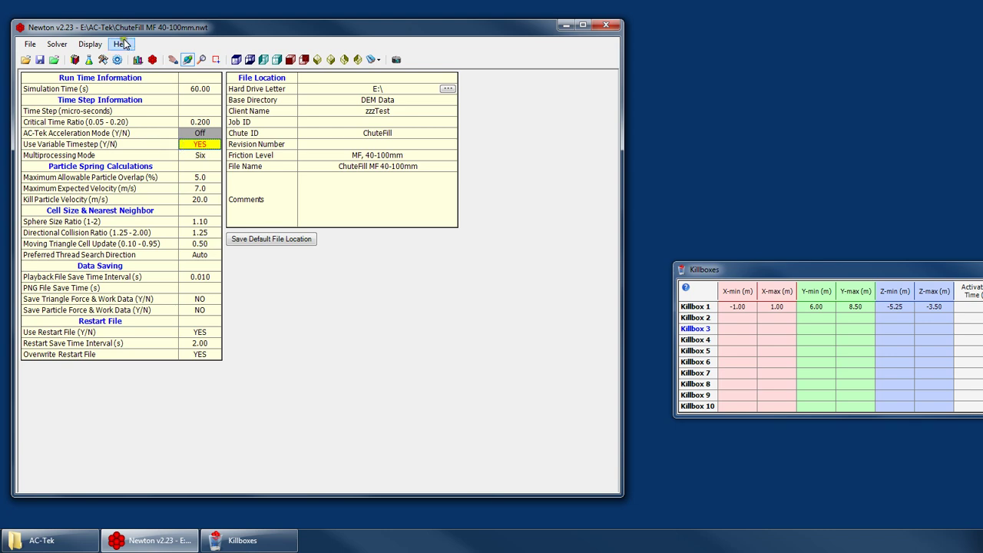
Step: Return to the geometry page, inspect the belts, chute and Killbox 1, and move the killbox table beside the model
left_click(103, 59)
right_click(364, 243)
left_click(399, 267)
left_click_drag(415, 286, 481, 272)
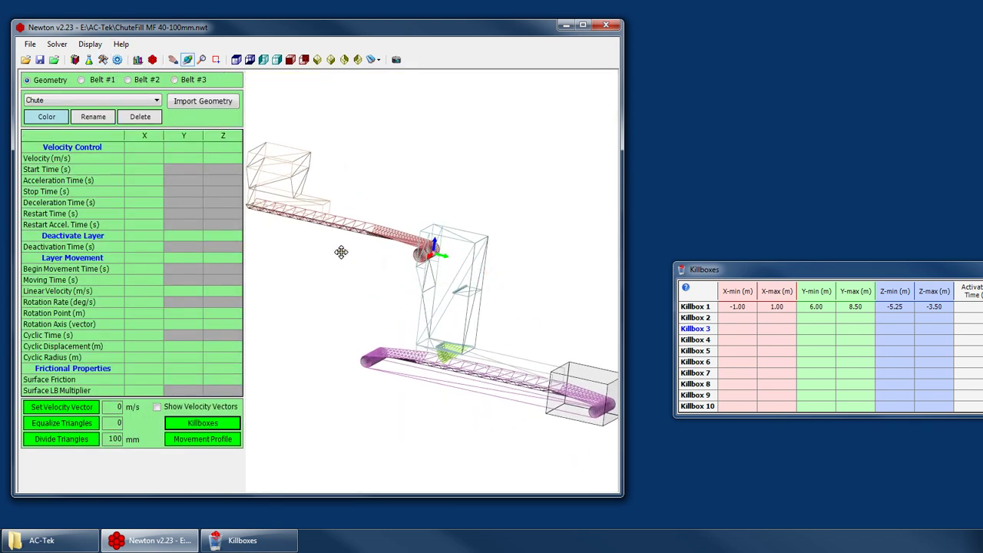
left_click_drag(400, 265, 369, 243)
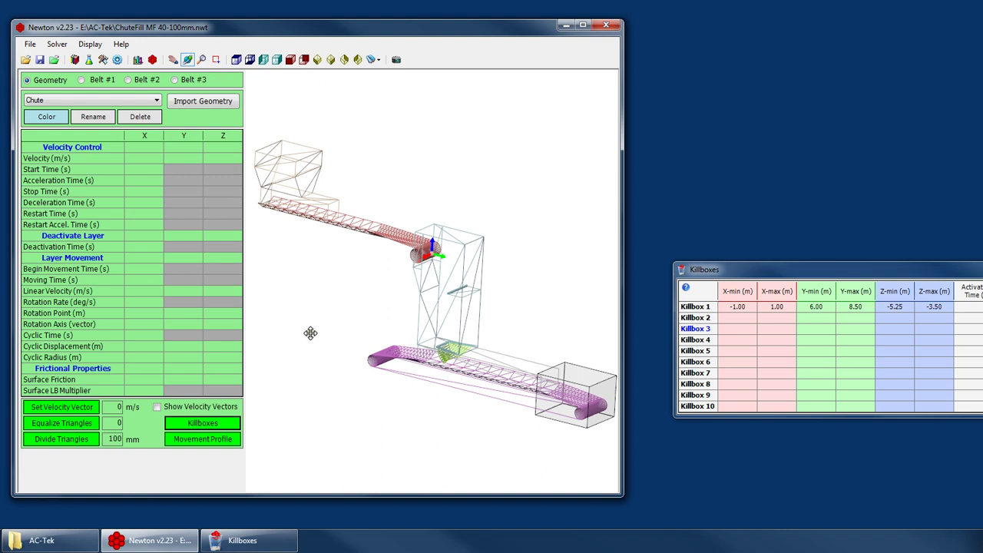
mouse_move(391, 276)
left_mouse_down()
mouse_move(380, 286)
mouse_move(430, 319)
mouse_move(393, 286)
left_mouse_up()
scroll(333, 249, "up", 2)
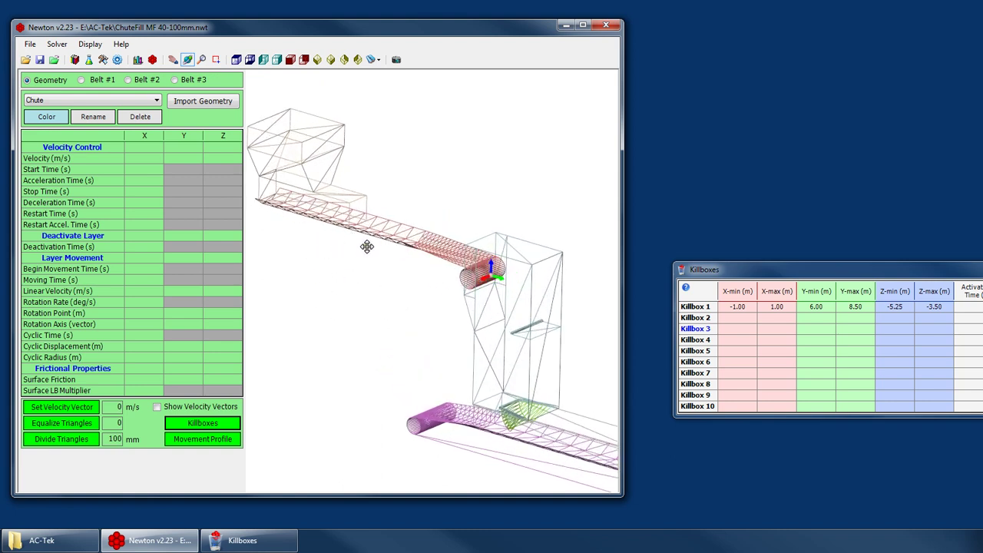
scroll(407, 289, "down", 3)
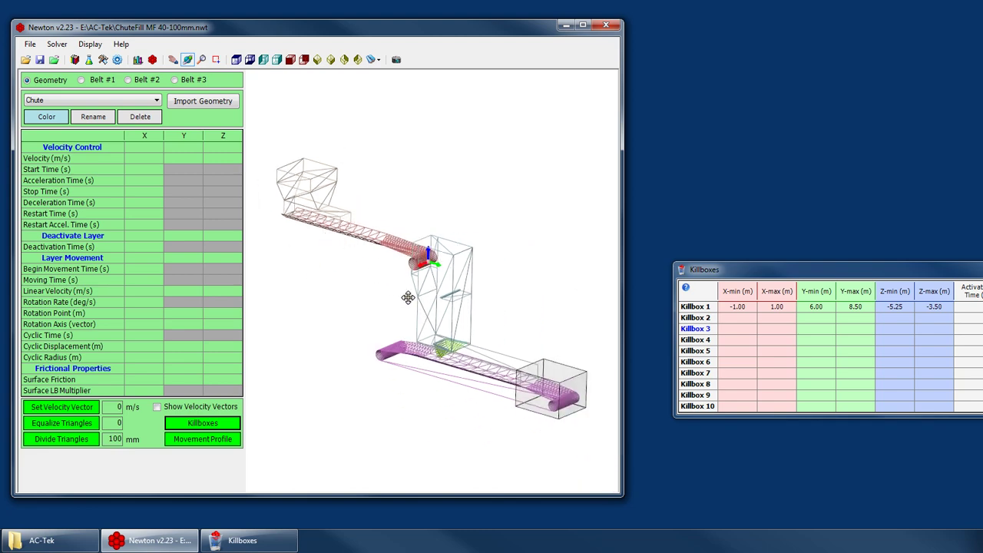
left_click_drag(436, 274, 394, 263)
left_click(773, 270)
left_click_drag(772, 270, 726, 163)
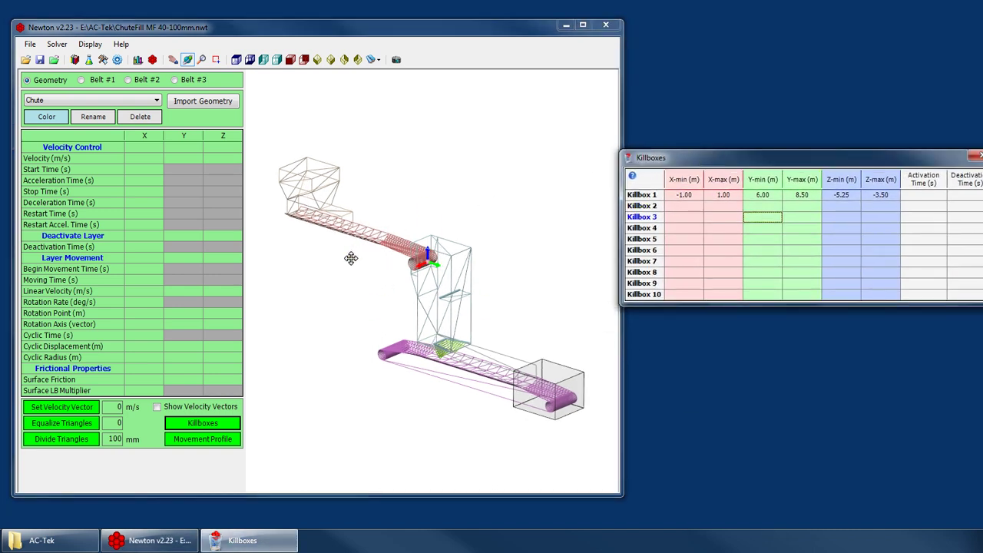
Step: Using a side view of the model, set Killbox 2's Y-min to -8.00 m
left_click_drag(351, 258, 366, 234)
scroll(362, 230, "up", 3)
left_click(295, 59)
left_click(263, 59)
scroll(402, 202, "down", 3)
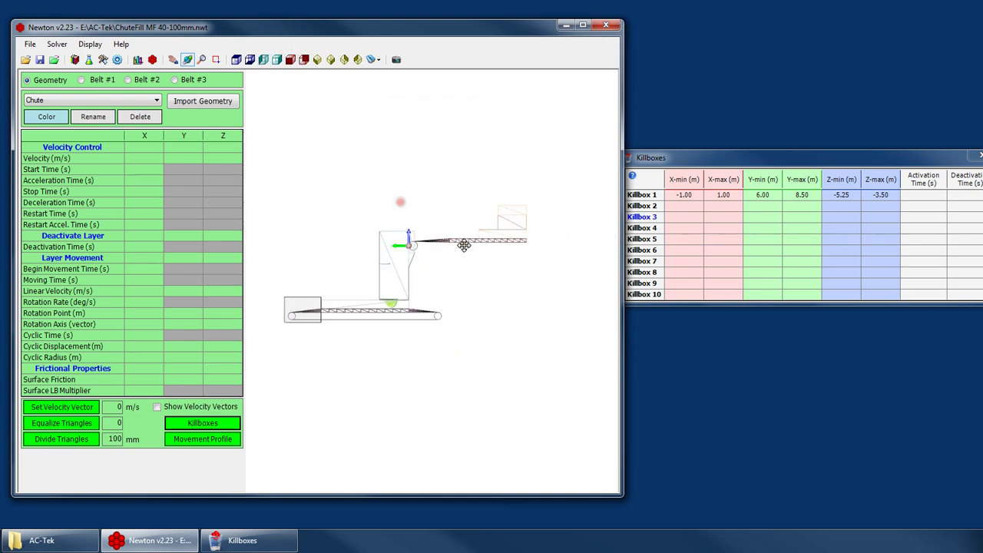
scroll(474, 246, "up", 3)
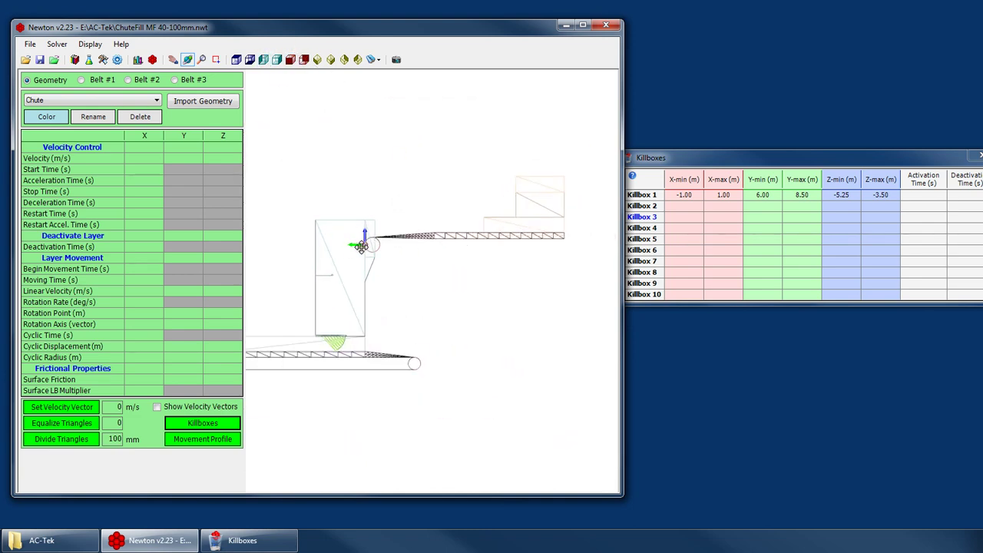
left_click(767, 209)
type("-10.00")
type("-8.00")
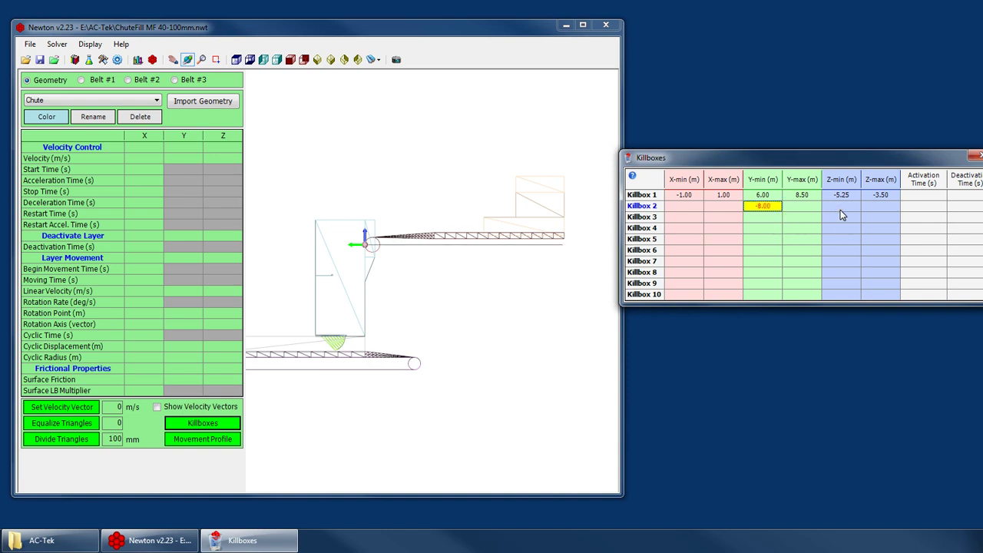
Step: Set Killbox 2's Y-max to -0.75 m, after trying -1.00 and -0.50 m
key("Tab")
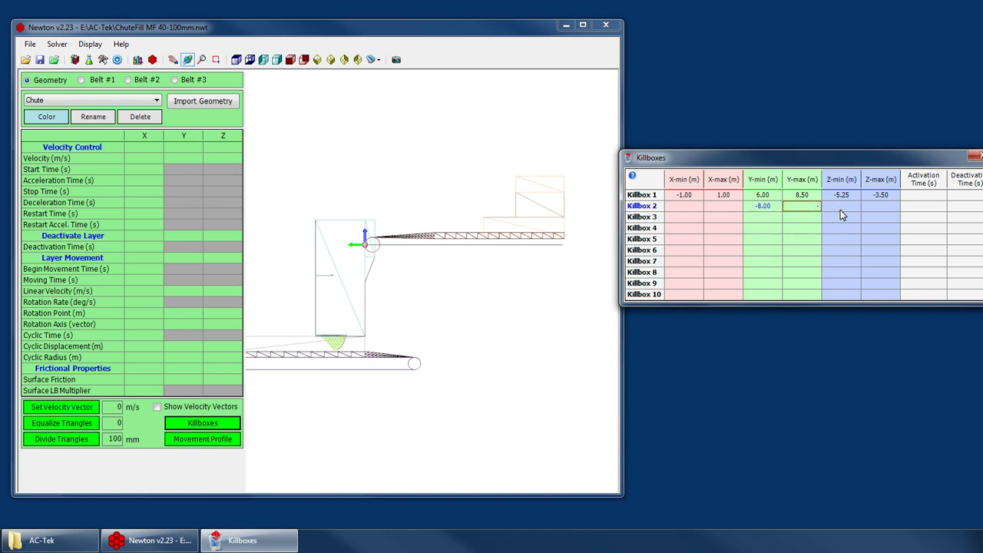
type("-1.00")
type("-0.50")
type("-0.75")
key("shift+Tab")
key("shift+Tab")
key("shift+Tab")
Step: Using a top view of the upper belt, set Killbox 2's X-min to -1.00 m and X-max to 1.00 m
left_click(236, 59)
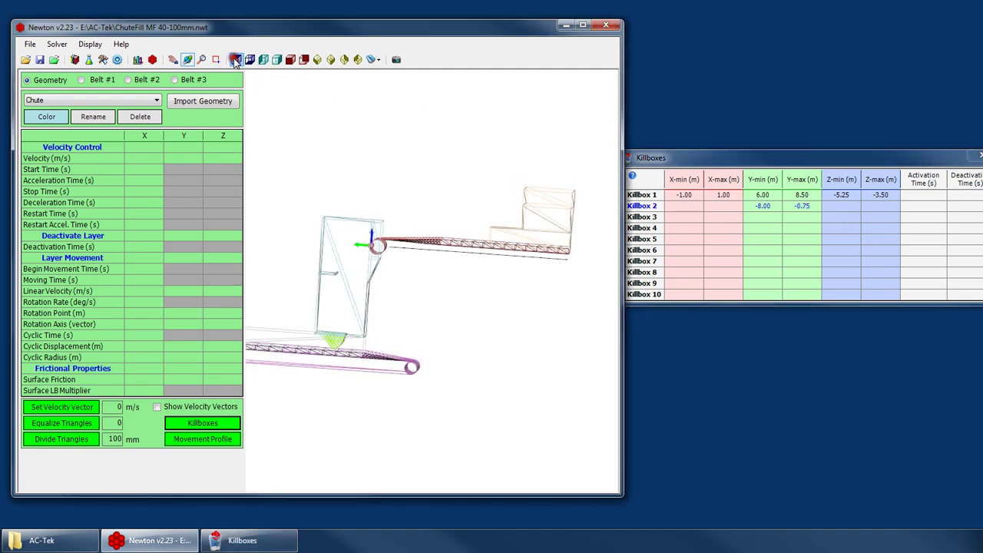
scroll(462, 476, "up", 4)
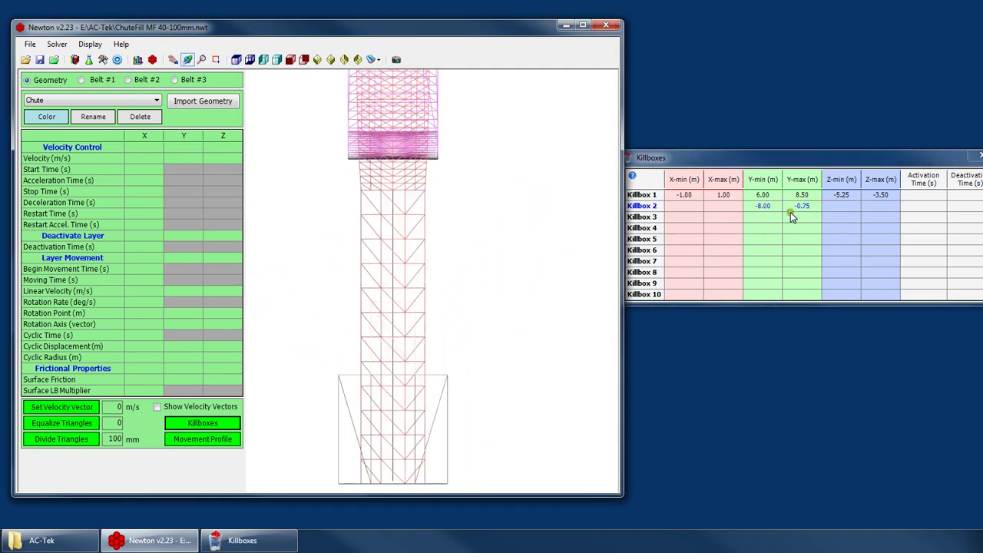
left_click(689, 205)
type("-1")
key("Tab")
type("21")
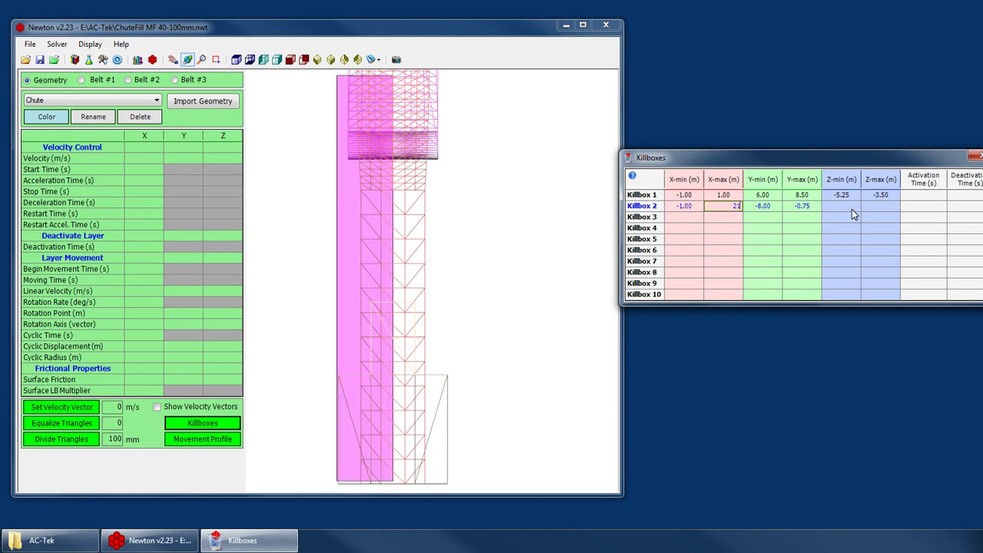
key("BackSpace")
key("BackSpace")
type("1")
key("Return")
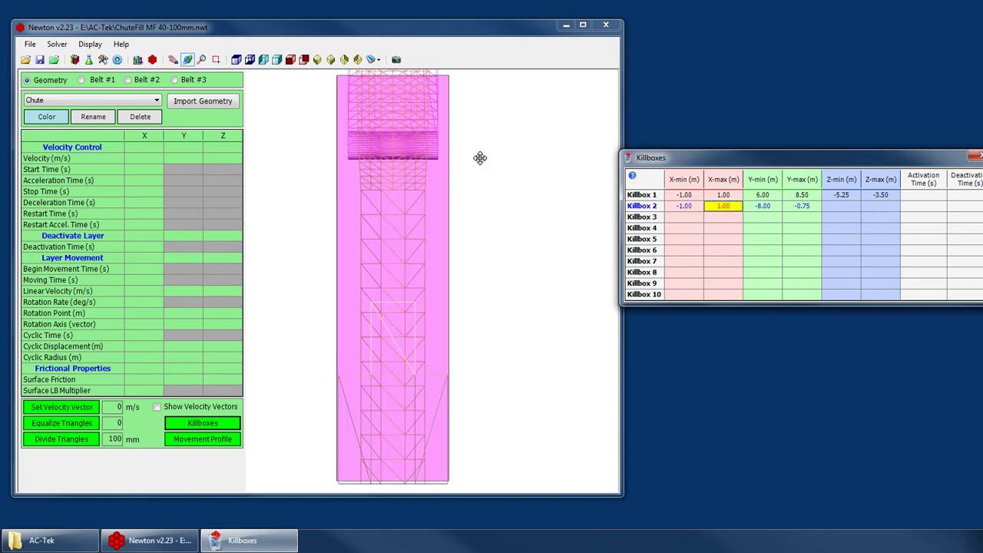
Step: Try a Z-max of 0.50 m for Killbox 2, set its Z-min to -0.50 m, and clear the Z-max value
left_click(277, 59)
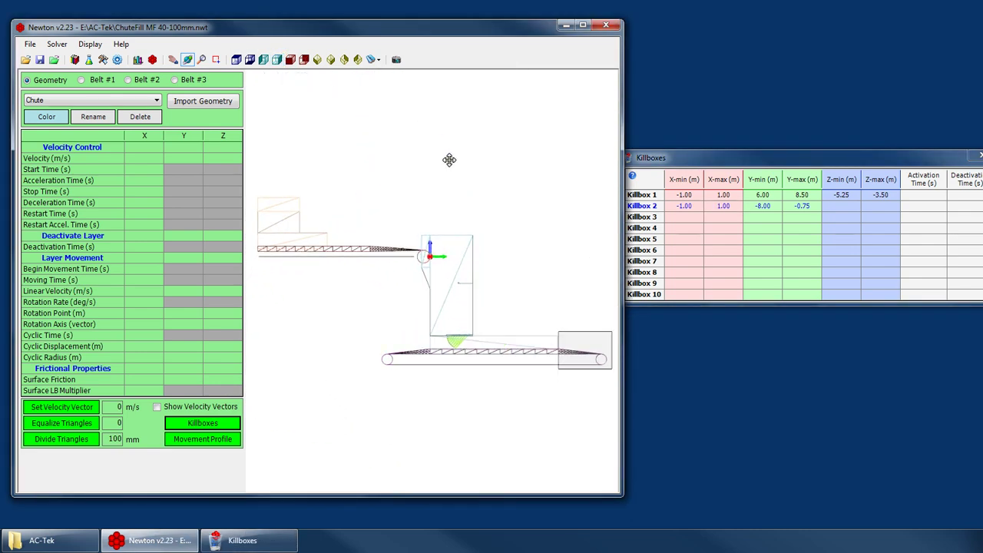
left_click(851, 206)
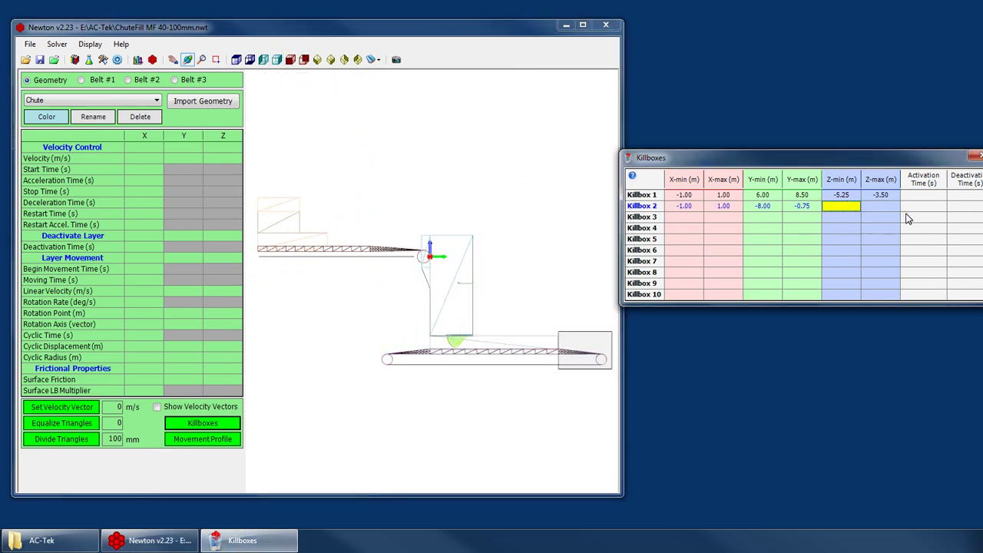
key("Tab")
type("0.50")
key("Return")
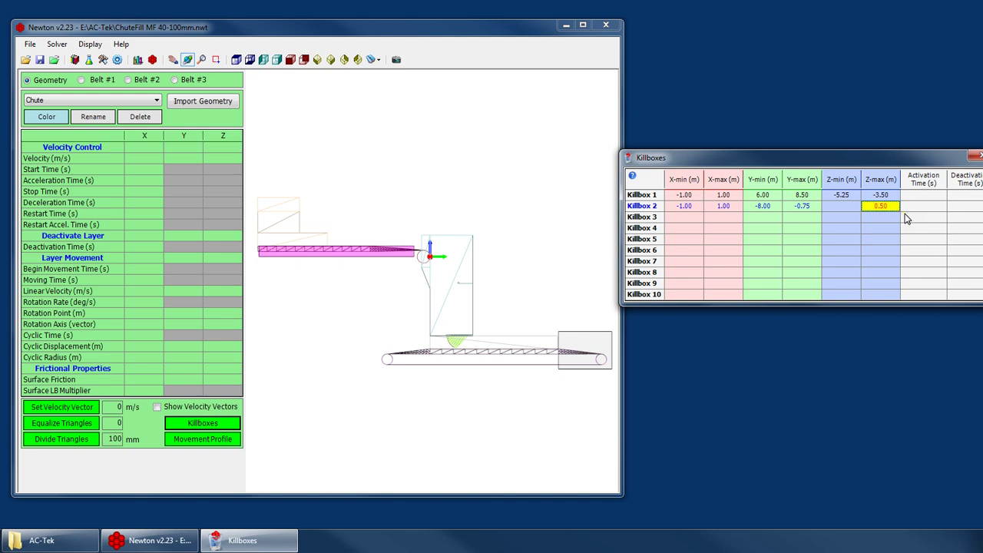
key("Left")
type("-.5")
key("Return")
key("Right")
key("Delete")
Step: Widen Killbox 2 beyond the belt edges with an X-min of -2.00 m and an X-max of 2.00 m
left_click_drag(569, 251, 367, 152)
scroll(406, 222, "up", 3)
left_click_drag(438, 212, 461, 261)
left_click(683, 209)
type("-2")
key("Tab")
type("2")
Step: Inspect Killbox 2 beneath the upper belt from several angles and maximize the Newton window
left_click_drag(558, 203, 418, 267)
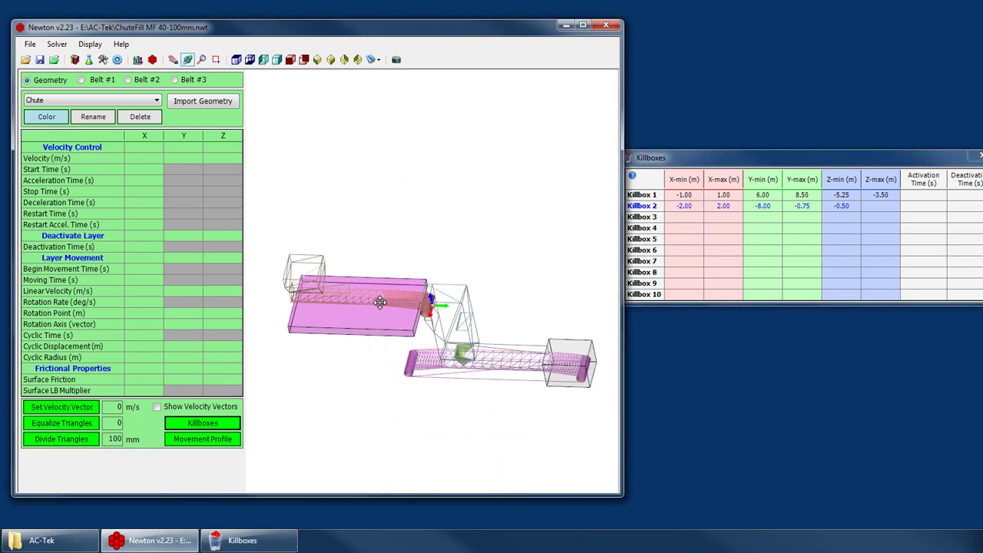
left_click_drag(402, 325, 417, 279)
scroll(408, 312, "up", 3)
scroll(417, 279, "down", 3)
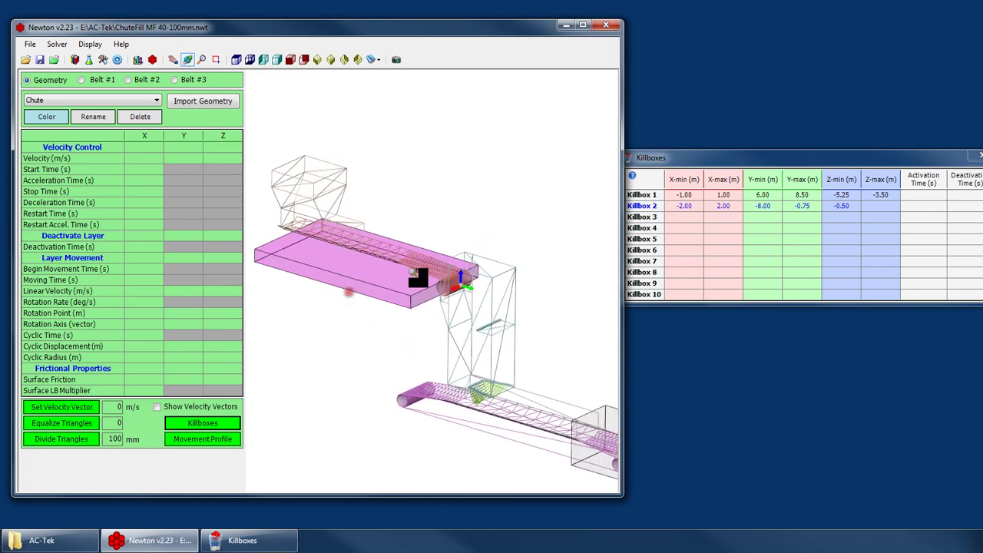
double_click(422, 31)
right_click(540, 243)
left_click(573, 261)
left_click_drag(544, 335, 726, 275)
scroll(709, 363, "up", 4)
Step: Render the model with transparent solid surfaces and check how the killboxes sit against the belts and chute
left_click_drag(624, 302, 638, 345)
right_click(638, 344)
left_click(708, 493)
right_click(642, 345)
left_click(684, 479)
left_click_drag(685, 479, 504, 415)
left_click_drag(617, 391, 596, 377)
right_click(598, 377)
left_click(661, 492)
left_click_drag(661, 491, 591, 379)
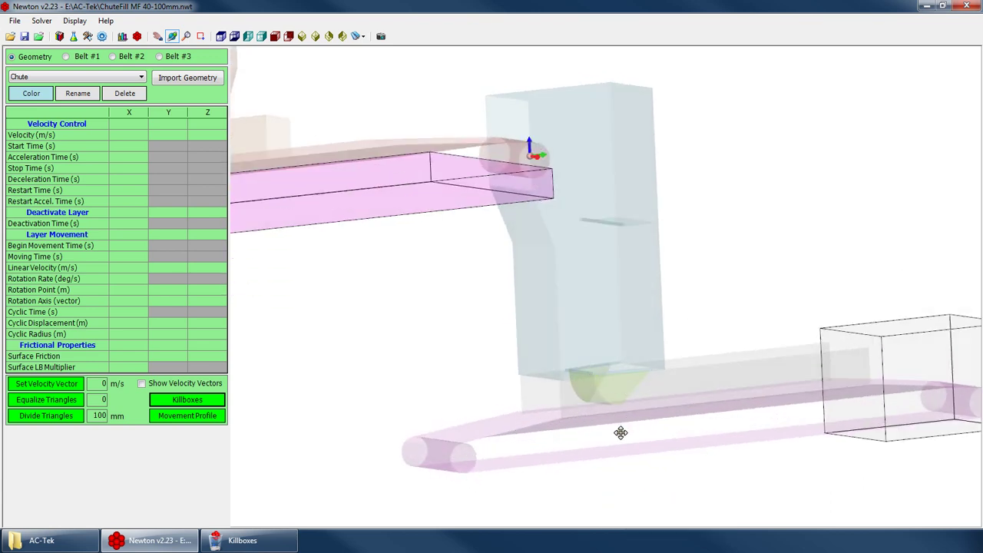
left_click_drag(620, 433, 636, 373)
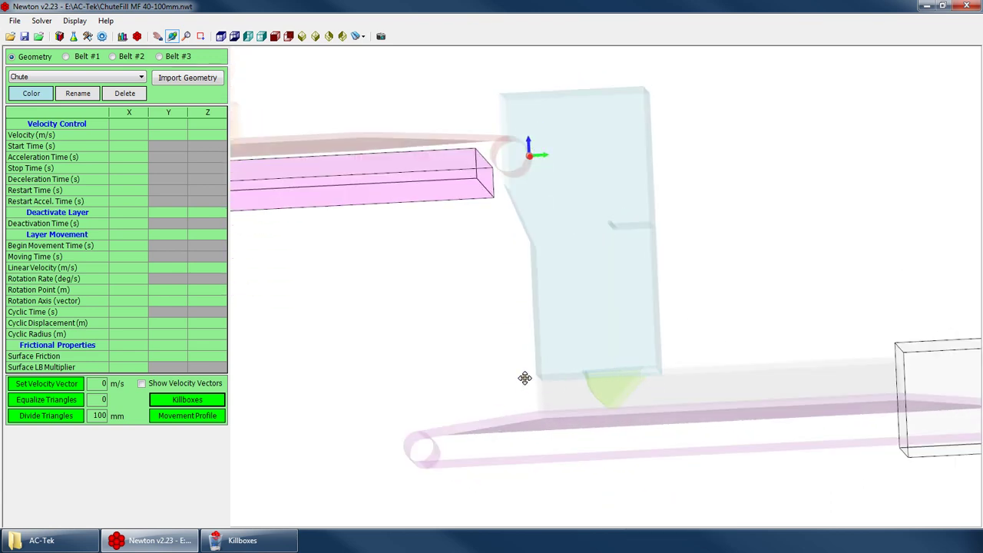
left_click_drag(525, 467, 521, 321)
Step: Bring up the killbox table, move it over the model, and select the X-min value of Killbox 1
left_click(188, 399)
left_click(684, 228)
left_click_drag(772, 158, 566, 177)
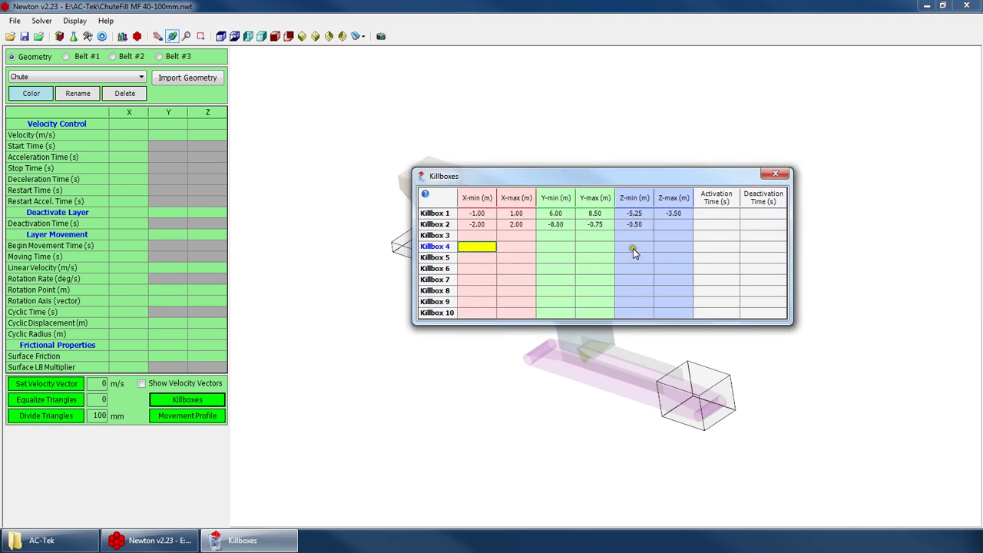
left_click(558, 248)
key("Up")
key("Up")
key("Up")
key("Left")
key("Left")
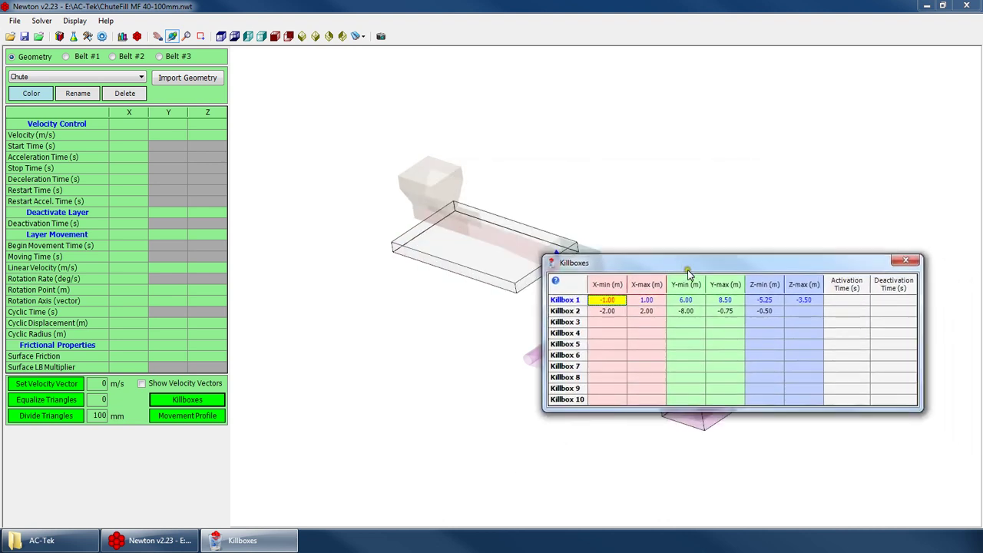
Step: Highlight Killbox 1 at the lower belt's end, view it without the table covering it, and close the killbox table
left_click(701, 321)
key("Up")
key("Up")
left_click(610, 85)
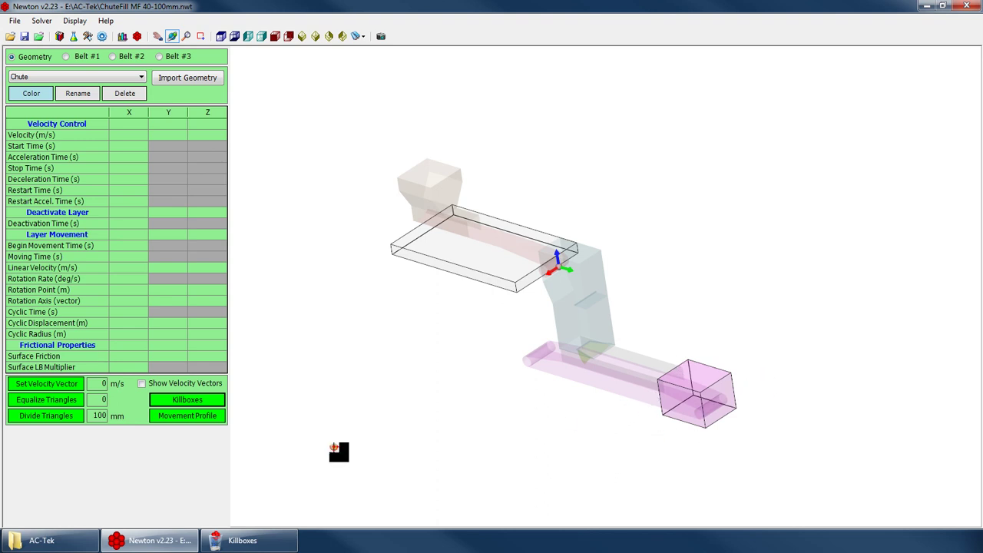
left_click(190, 400)
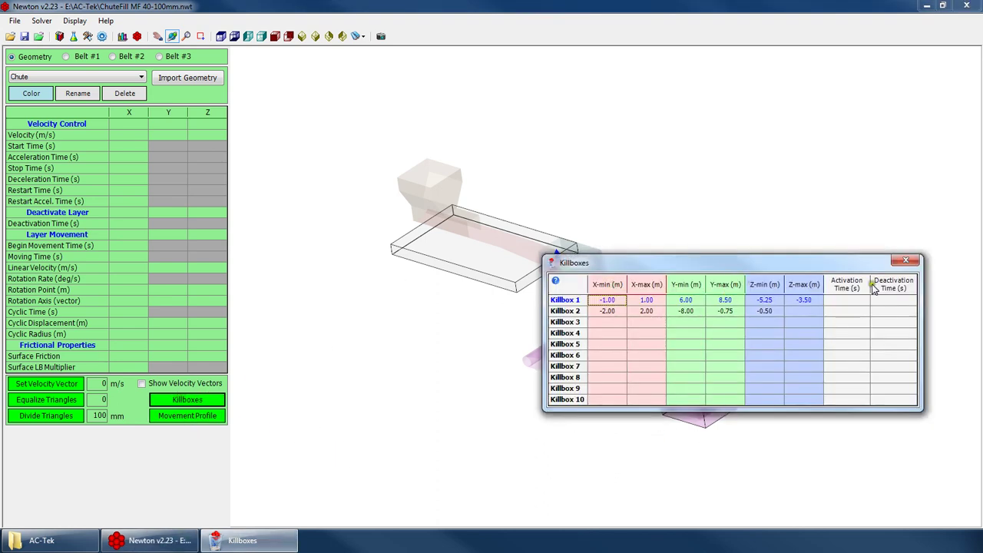
left_click(906, 260)
Step: Open the user manual at section 4.3.8, read the two ways of implementing killboxes, and close the manual
left_click(106, 20)
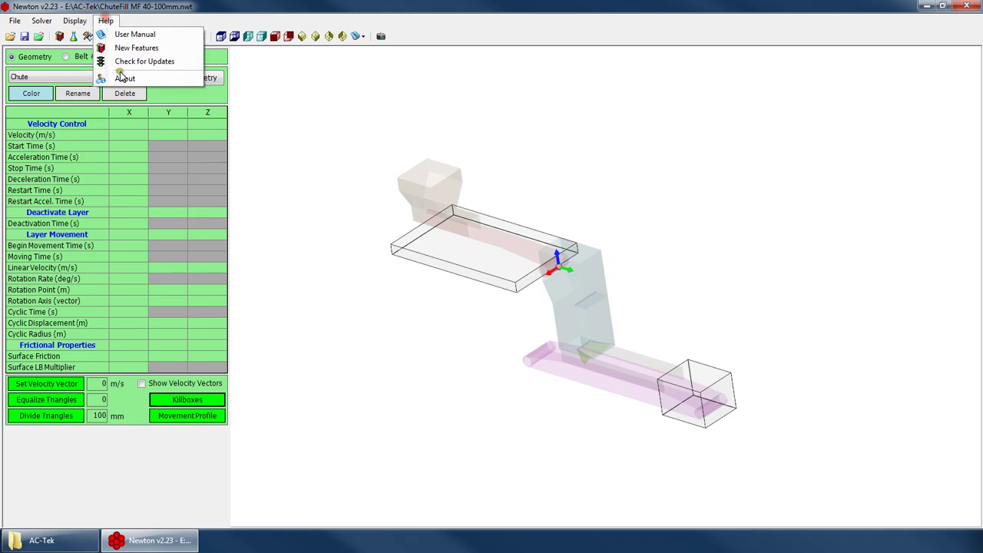
left_click(134, 33)
scroll(615, 247, "down", 3)
scroll(615, 247, "down", 10)
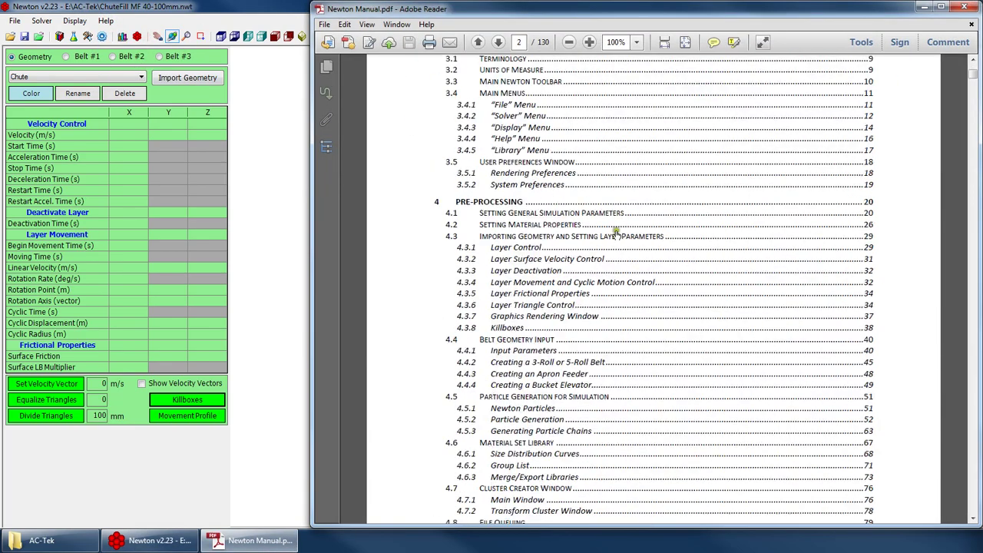
left_click(510, 269)
scroll(645, 269, "down", 1)
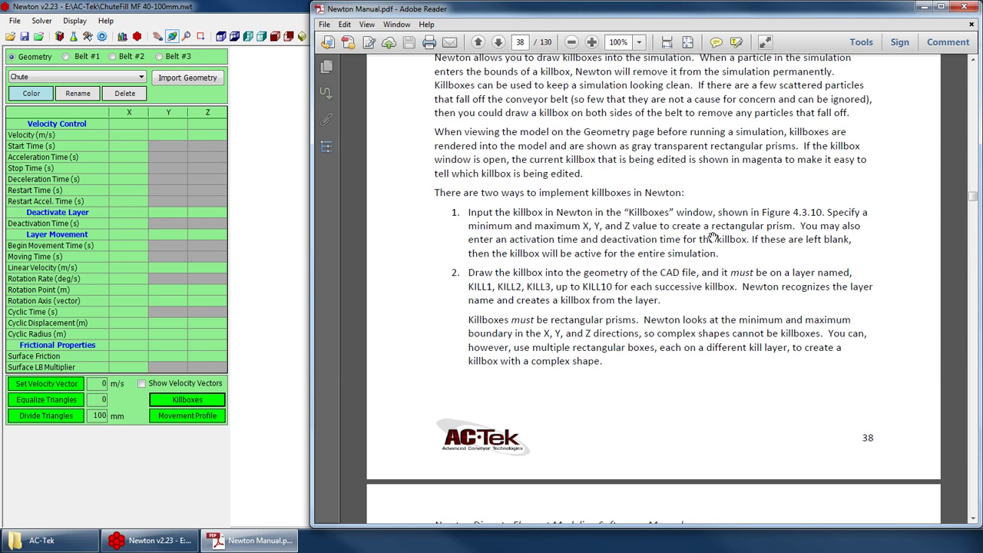
scroll(723, 352, "down", 1)
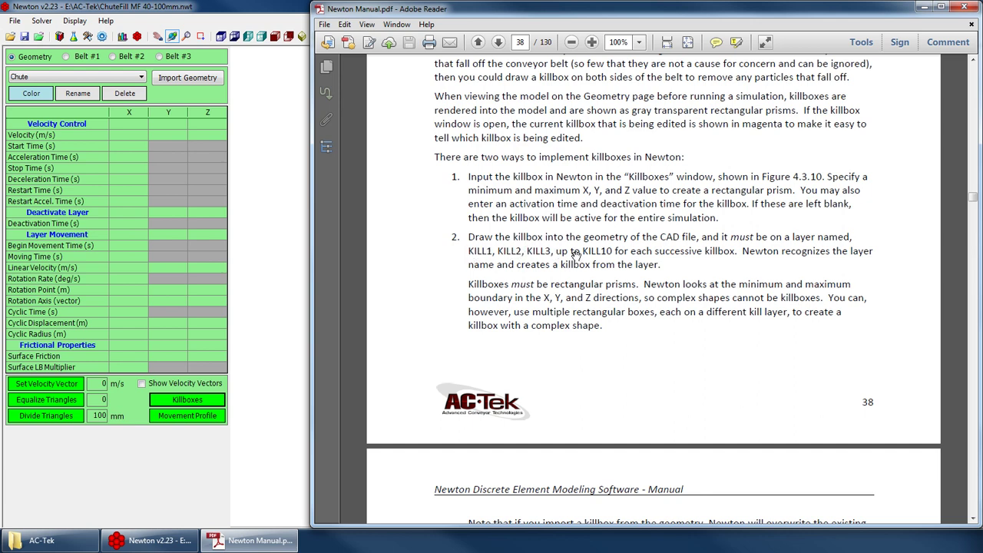
scroll(812, 309, "down", 2)
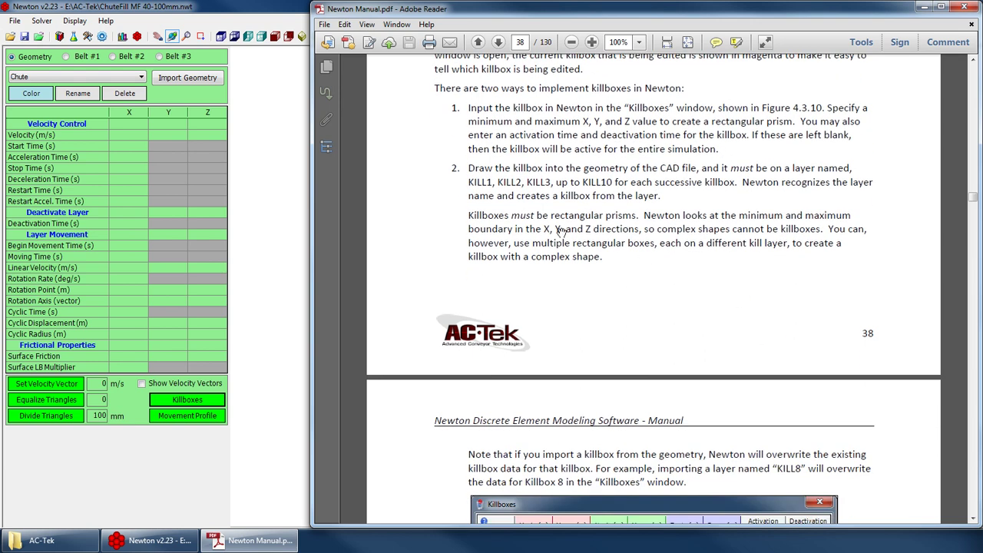
left_click(965, 7)
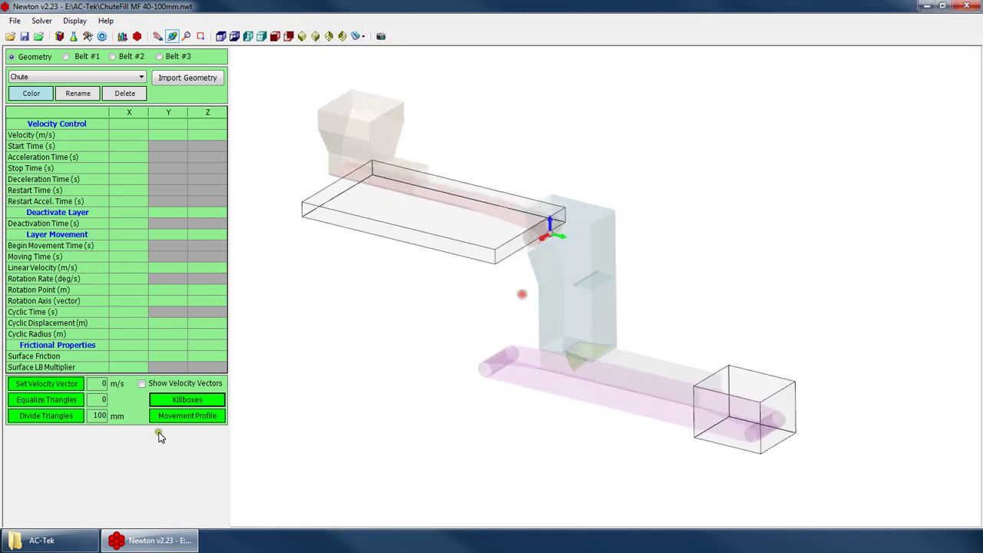
Step: Bring up the killbox table and examine how both killboxes sit against the belts from the side and from above
left_click(188, 399)
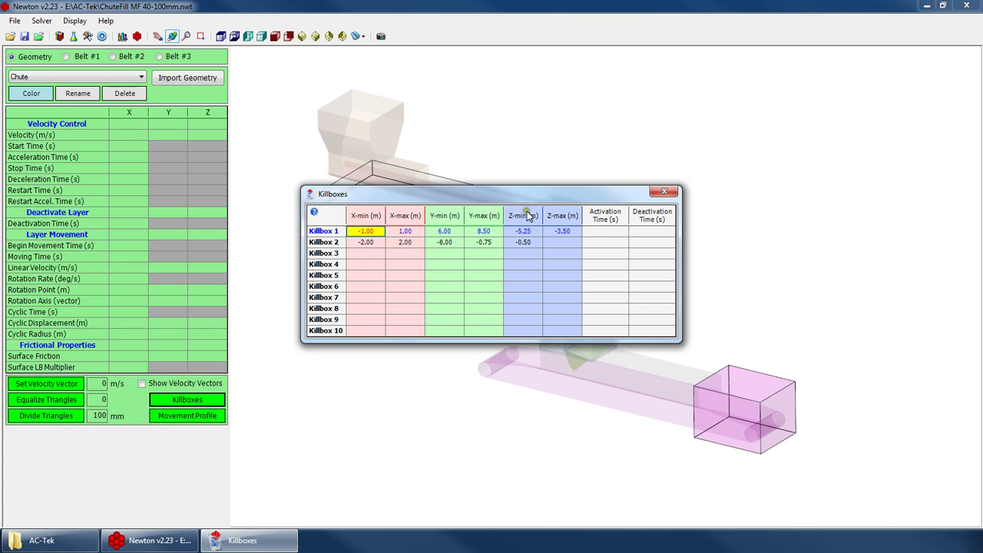
left_click(746, 408)
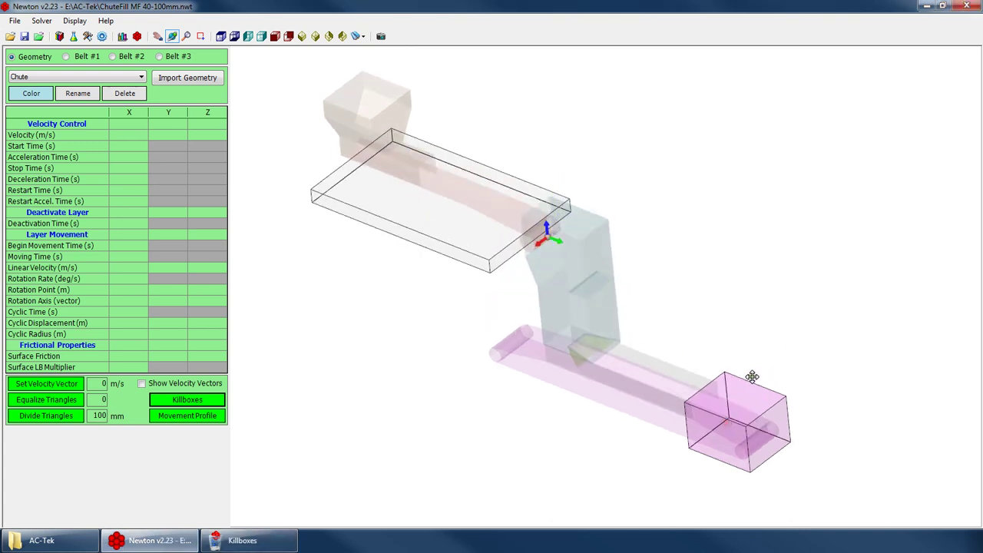
left_click_drag(757, 382, 841, 301)
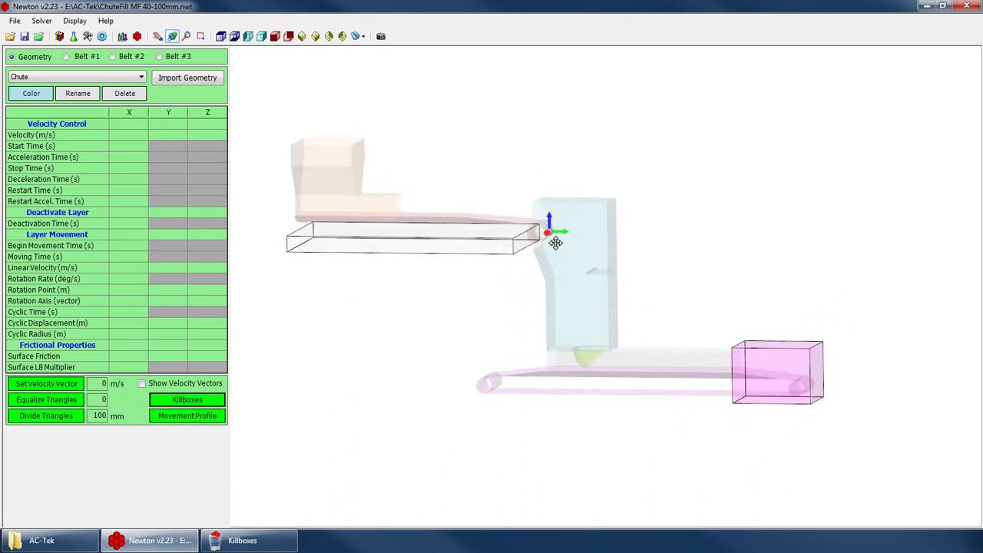
left_click_drag(767, 348, 539, 230)
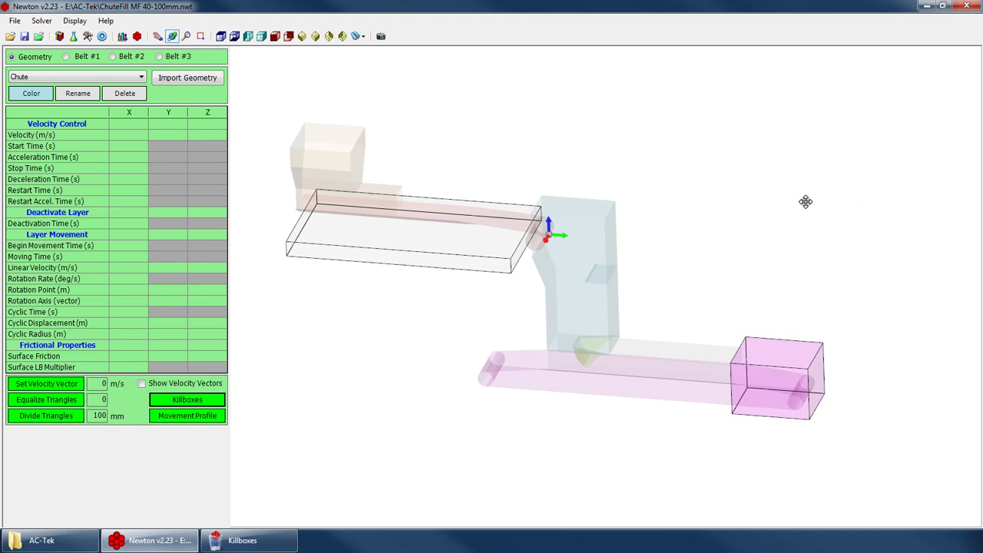
left_click_drag(632, 328, 523, 312)
right_click_drag(523, 312, 500, 208)
left_click_drag(459, 265, 367, 237)
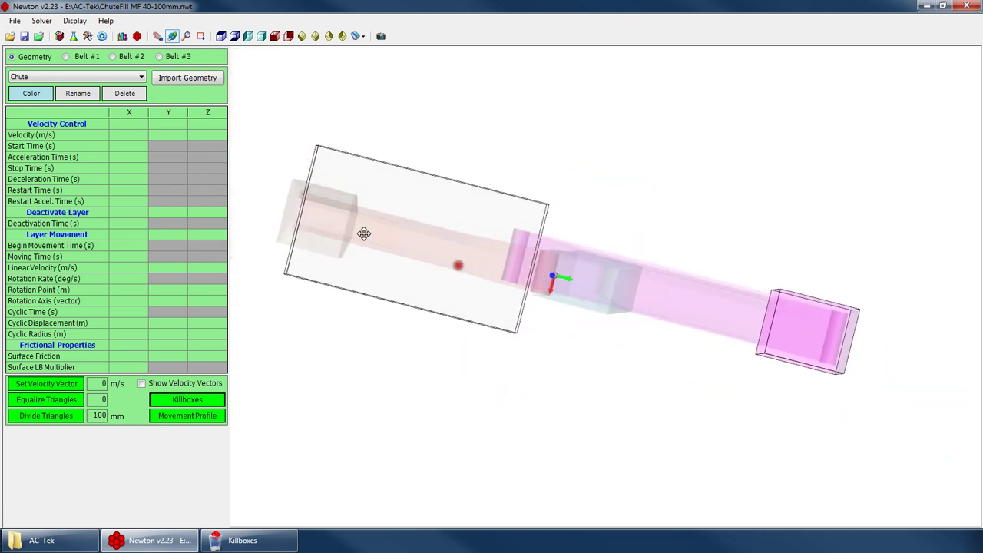
Step: Set the rotation angle of Belt #1 to 25 degrees and check the belt against the upper killbox from above
left_click(93, 56)
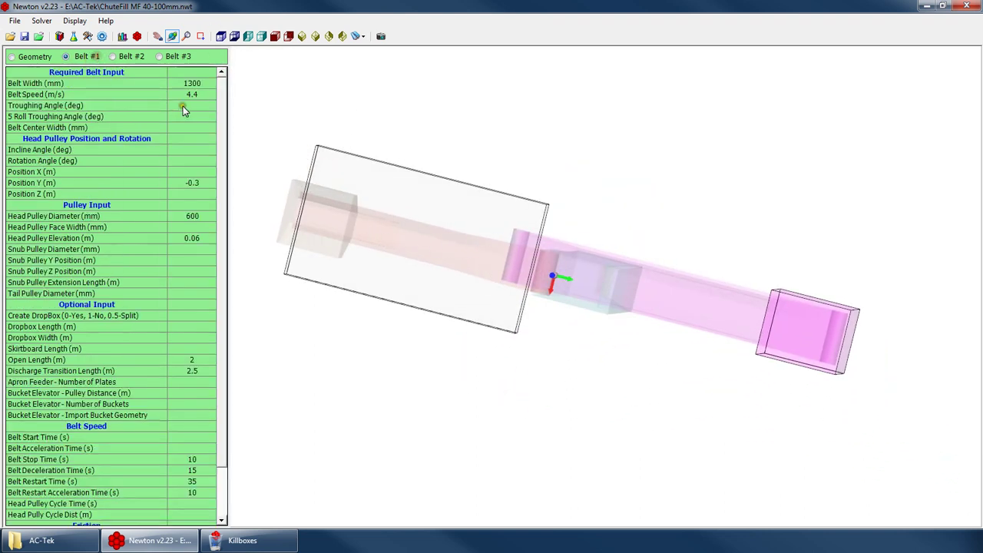
left_click(189, 106)
key("Down")
key("Down")
key("Down")
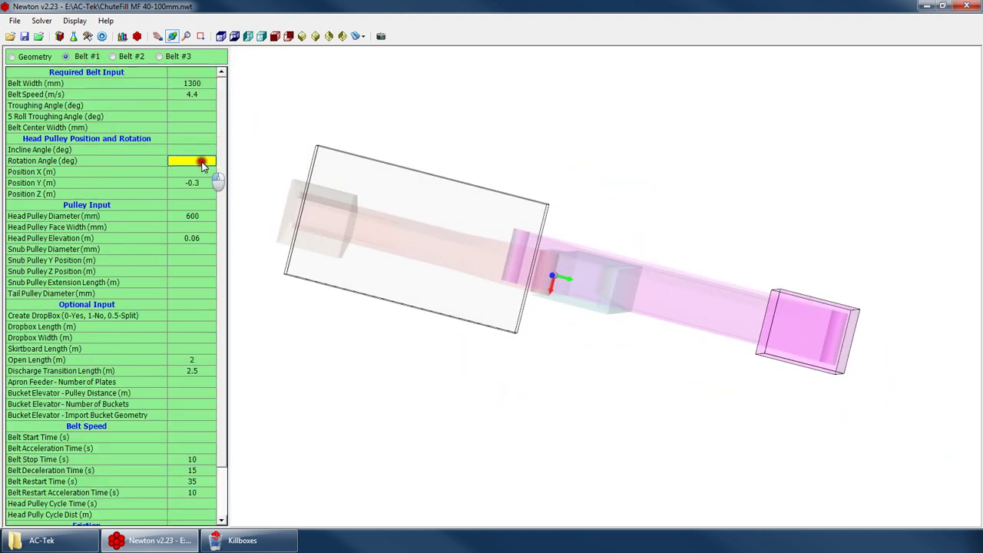
type("25")
key("Return")
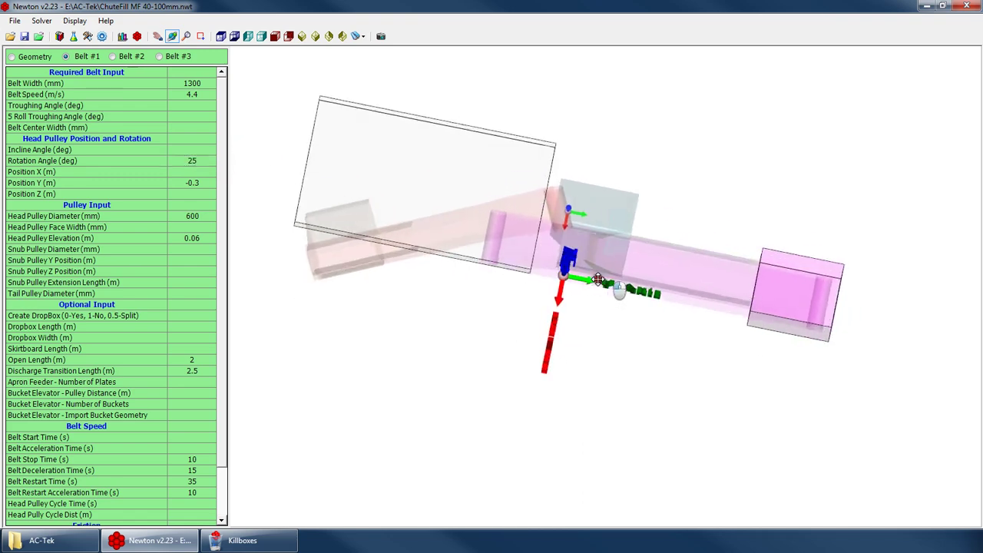
left_click_drag(594, 285, 580, 312)
left_click_drag(508, 245, 544, 218)
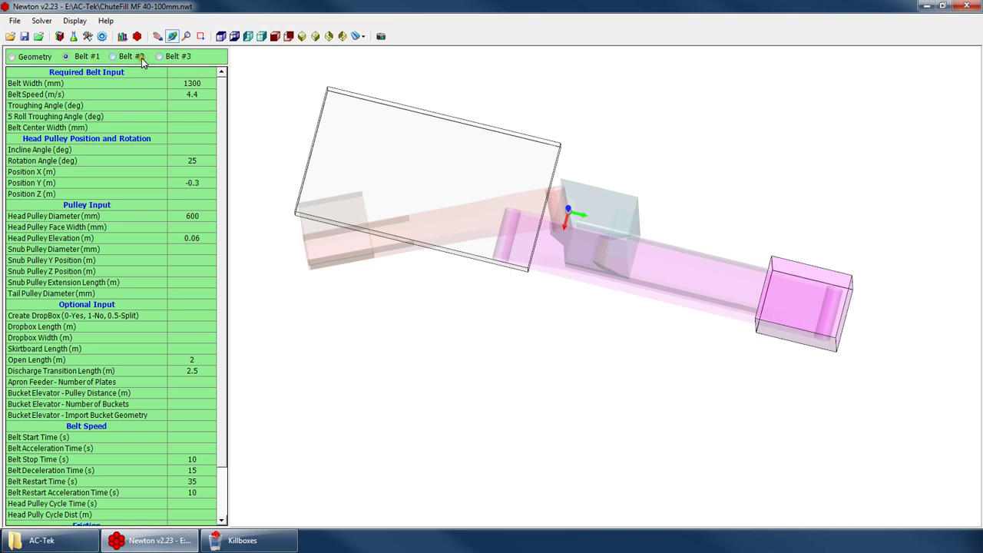
Step: Bring up the killbox table from the geometry settings, move it clear of the upper belt, and select Killbox 2
left_click(35, 57)
left_click(187, 399)
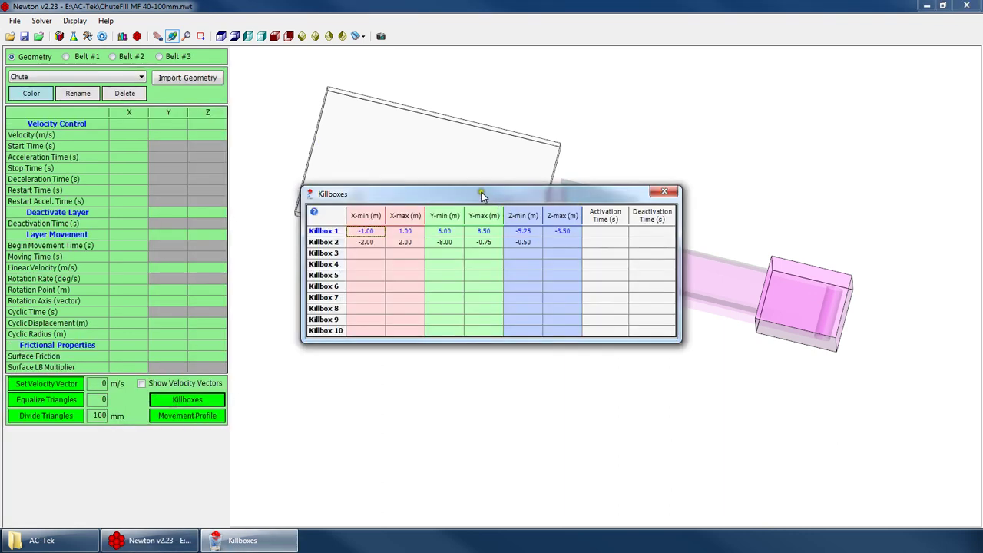
left_click_drag(483, 195, 687, 279)
left_click(595, 329)
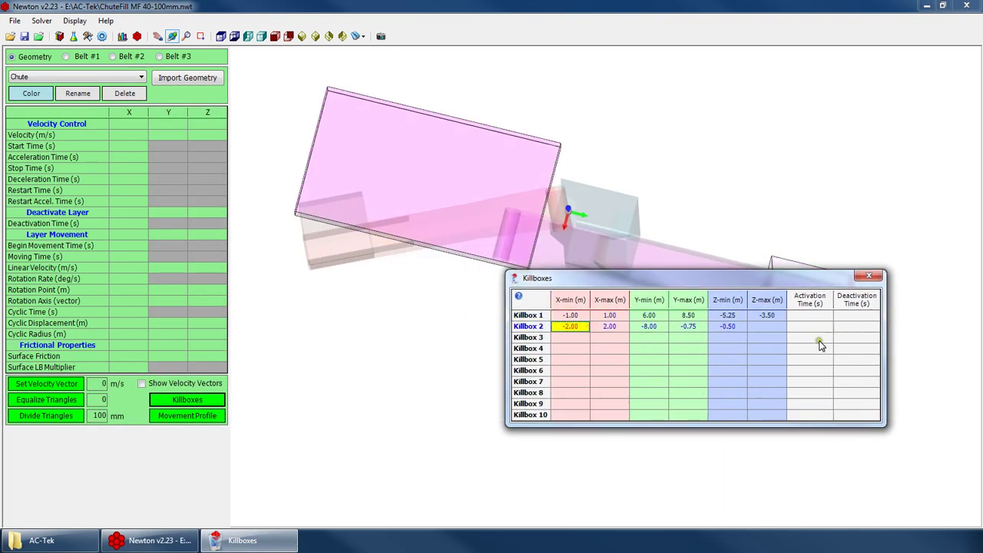
Step: Try an X-min of -5 m for Killbox 1 and set it back to -1 m
key("Up")
type("-")
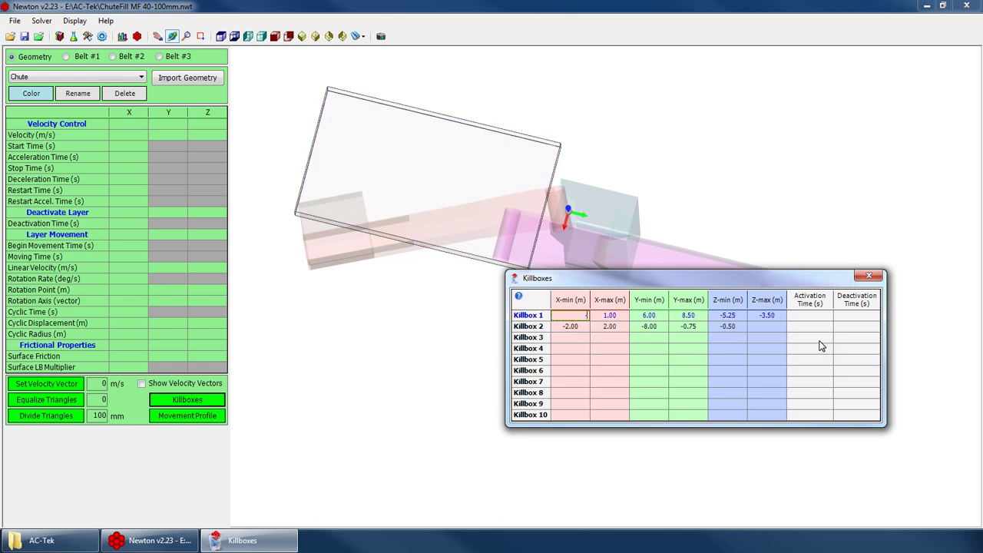
type("-5")
key("Return")
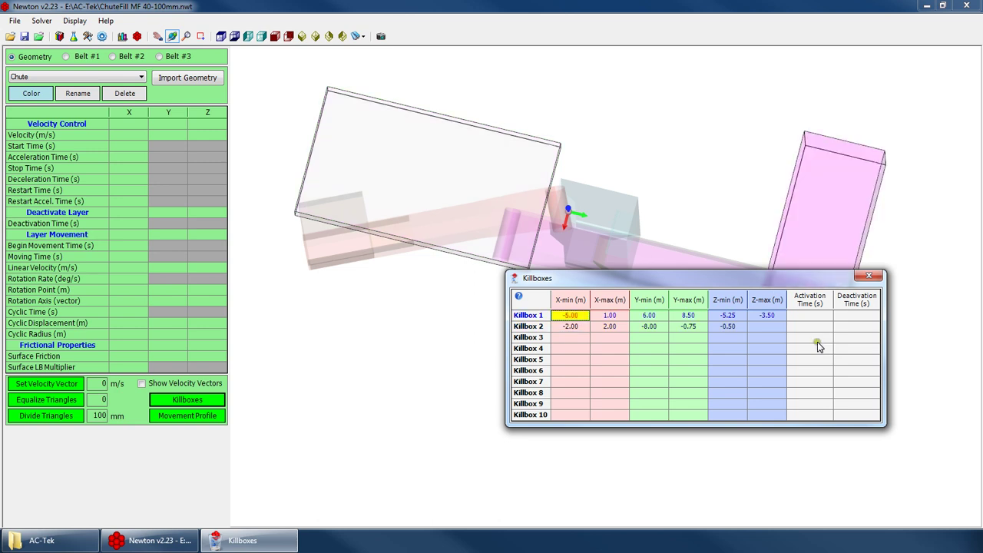
key("BackSpace")
type("-1")
key("Return")
Step: Try an X-min of -5 m for Killbox 2 and set it back to -2 m
key("Down")
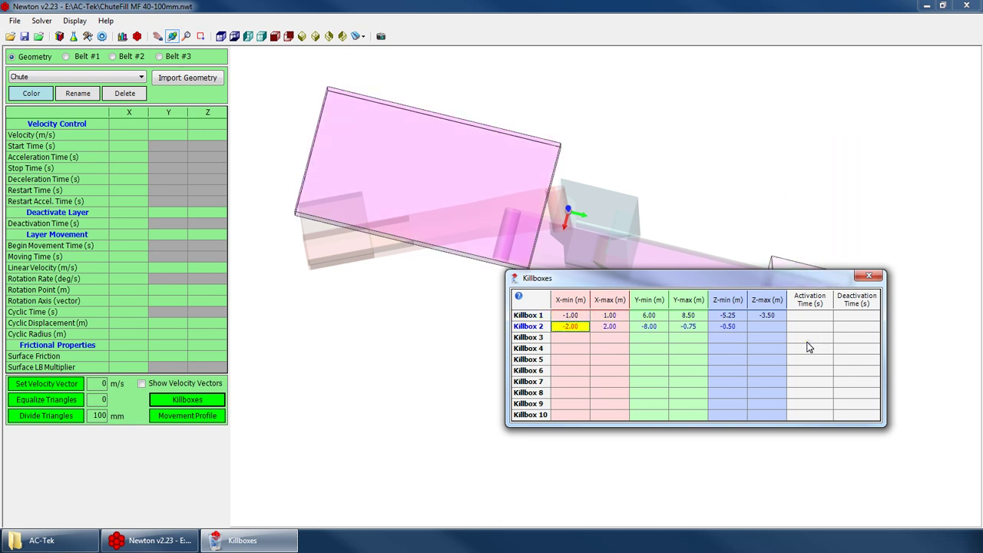
key("BackSpace")
type("-5")
key("Return")
key("BackSpace")
type("-2")
key("Return")
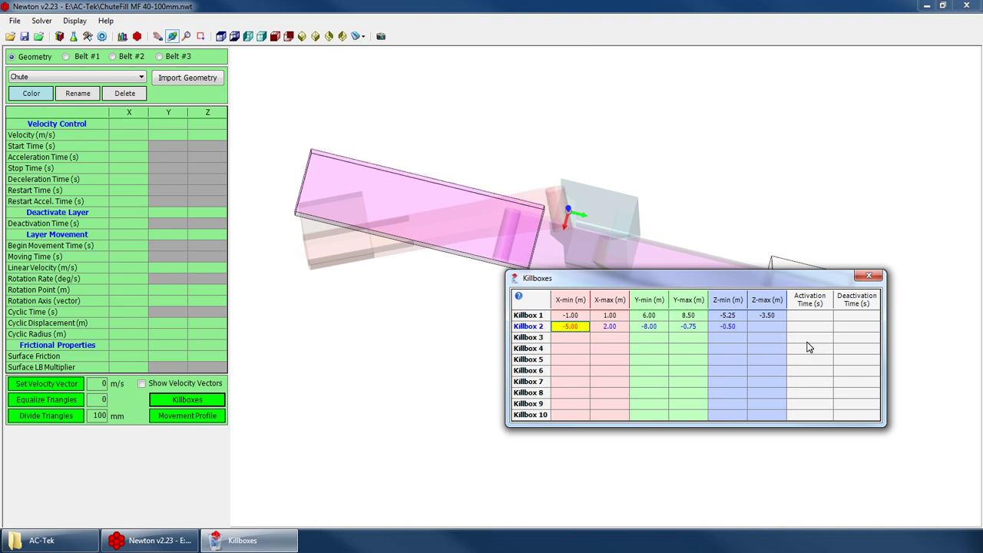
Step: Set the X-max of Killbox 2 to 5 m and view the model from the side
key("Right")
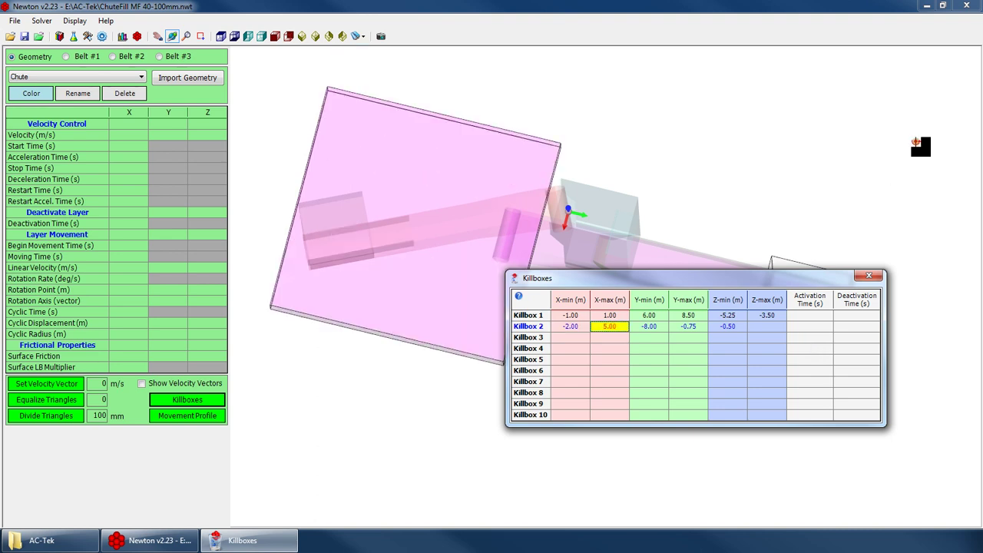
left_click_drag(922, 145, 540, 171)
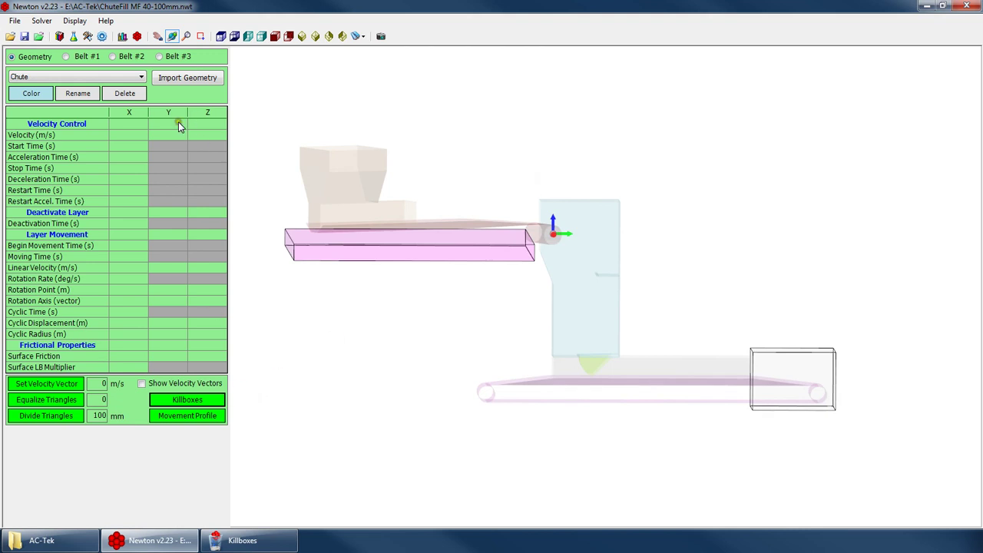
Step: Set the incline angle of Belt #1 to 20 degrees and check the belt against Killbox 2
left_click(66, 56)
left_click(191, 108)
key("Down")
key("Down")
key("Down")
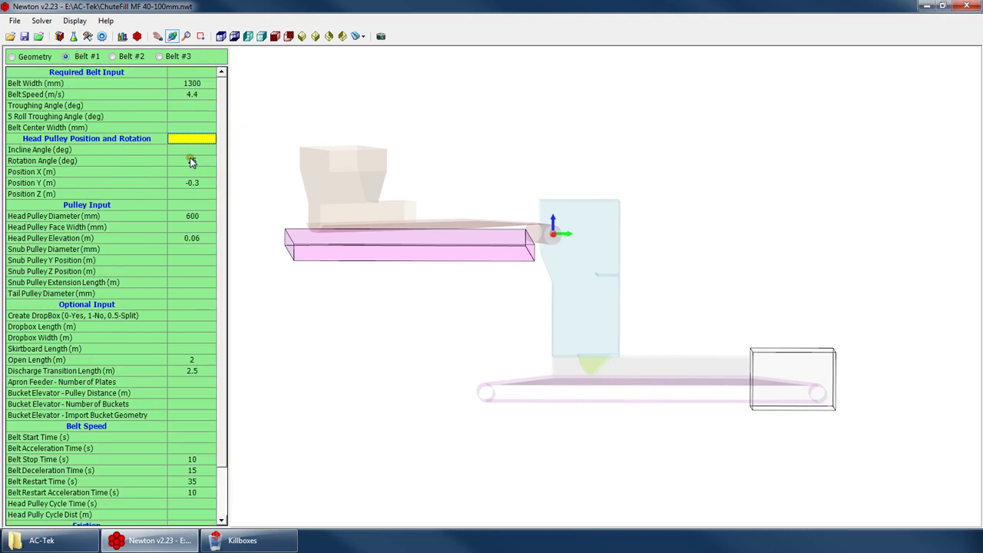
type("20")
key("Return")
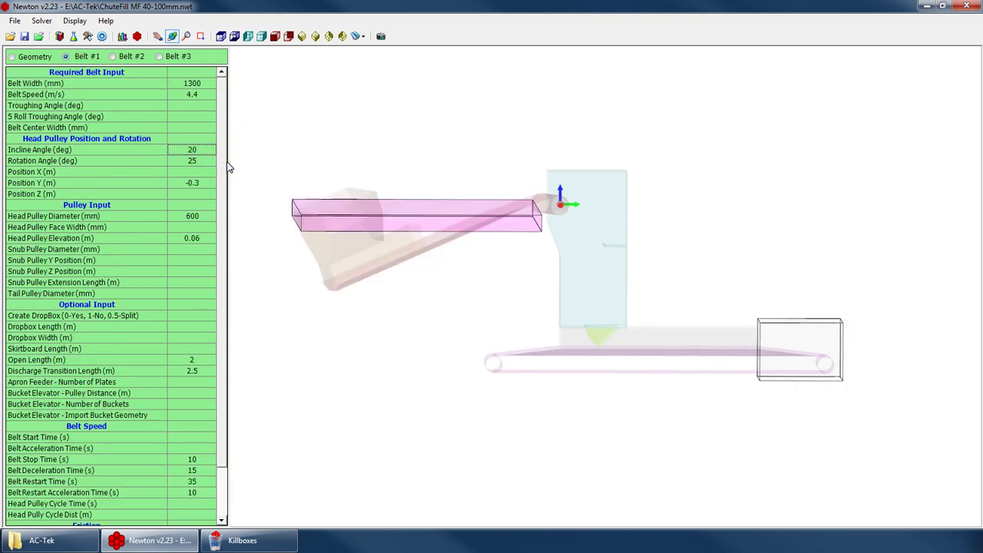
left_click_drag(303, 135, 329, 223)
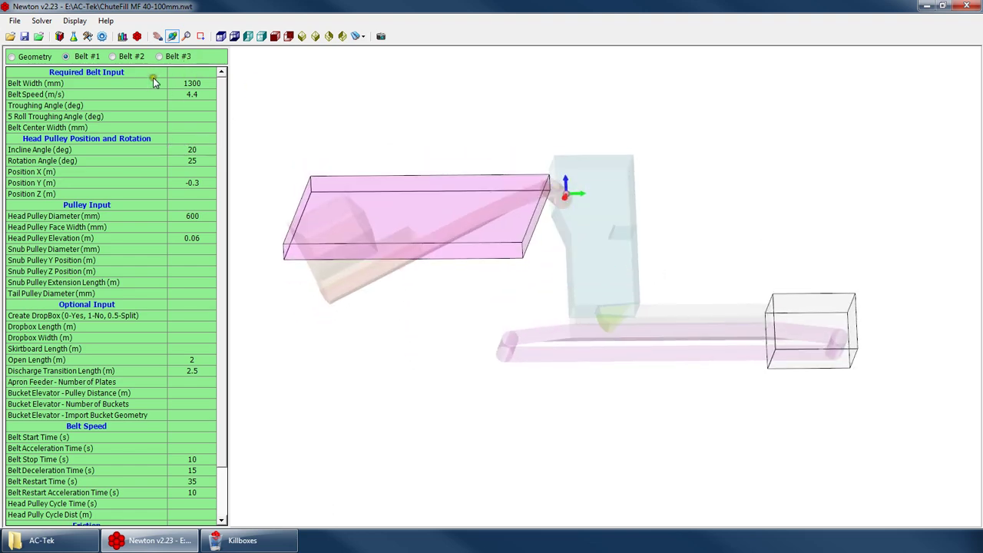
Step: Render the model with opaque solid surfaces and view the inclined belt crossing Killbox 2
right_click(544, 210)
left_click(588, 354)
left_click_drag(600, 250, 553, 284)
Step: Return to the killbox table and set Killbox 2's Z-min to -4 m and Z-max to -3 m
left_click(22, 56)
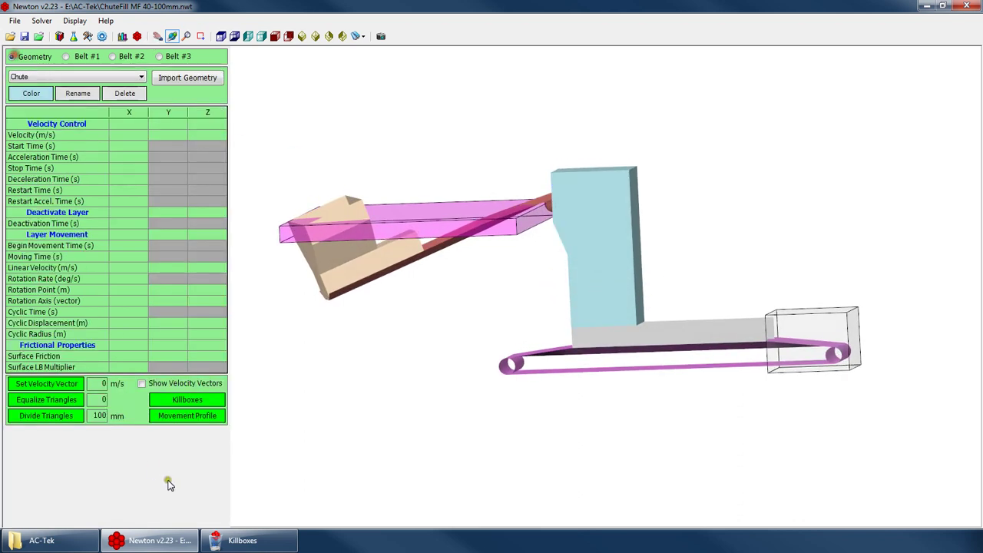
left_click(187, 400)
key("Up")
type("-4")
key("Tab")
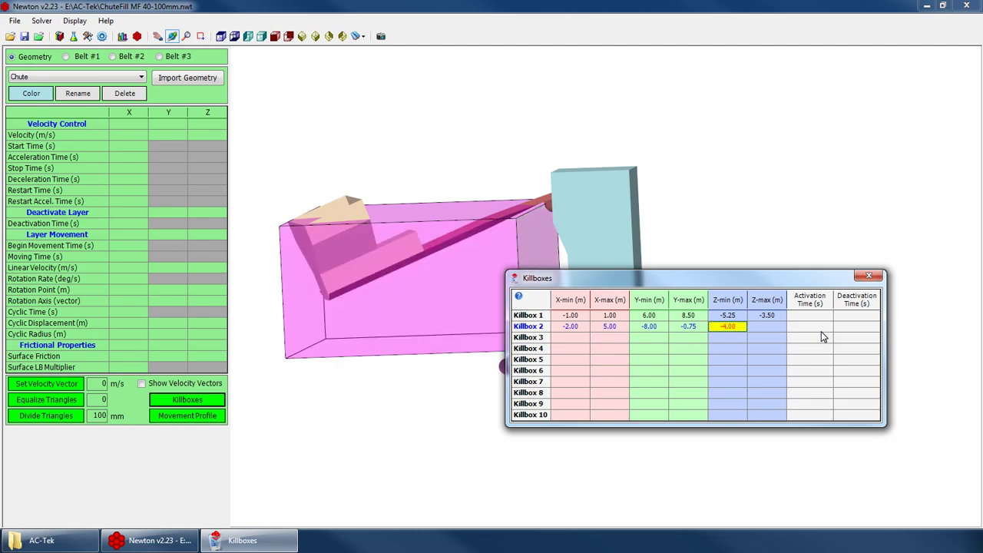
type("-3")
key("Tab")
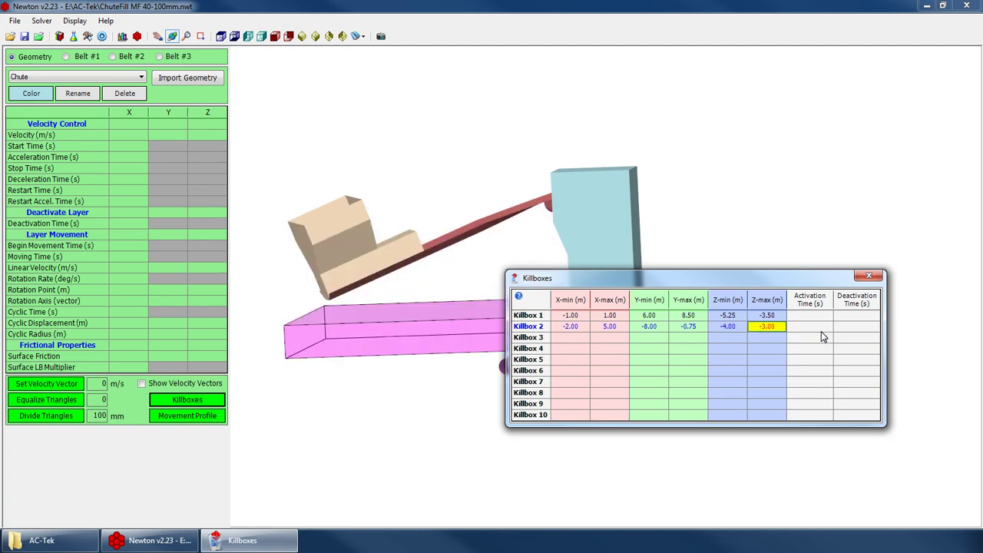
Step: View Killbox 2 below the inclined belt without the table covering it, and close the killbox table
left_click(674, 191)
left_click_drag(493, 271, 550, 430)
left_click_drag(483, 290, 477, 79)
left_click_drag(480, 279, 301, 432)
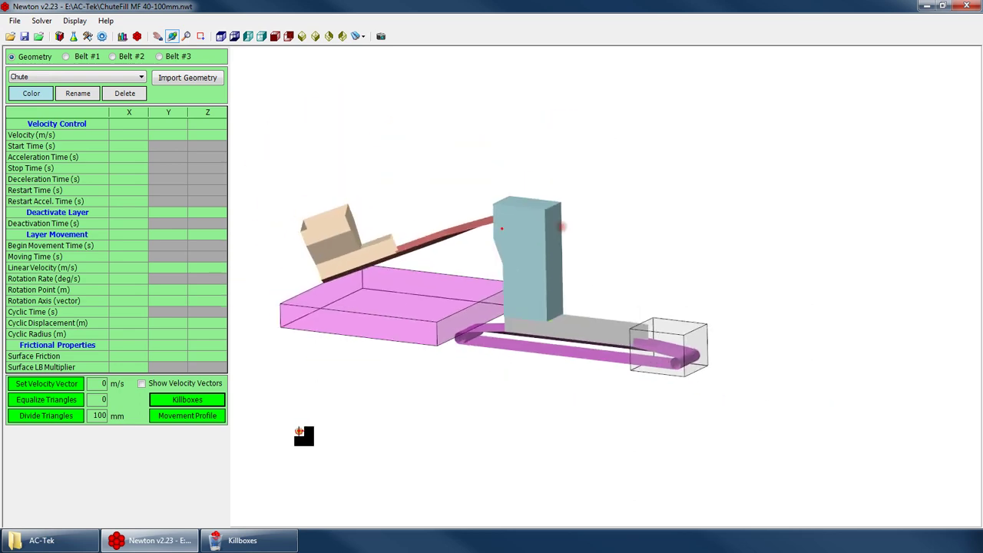
left_click(189, 401)
left_click(872, 277)
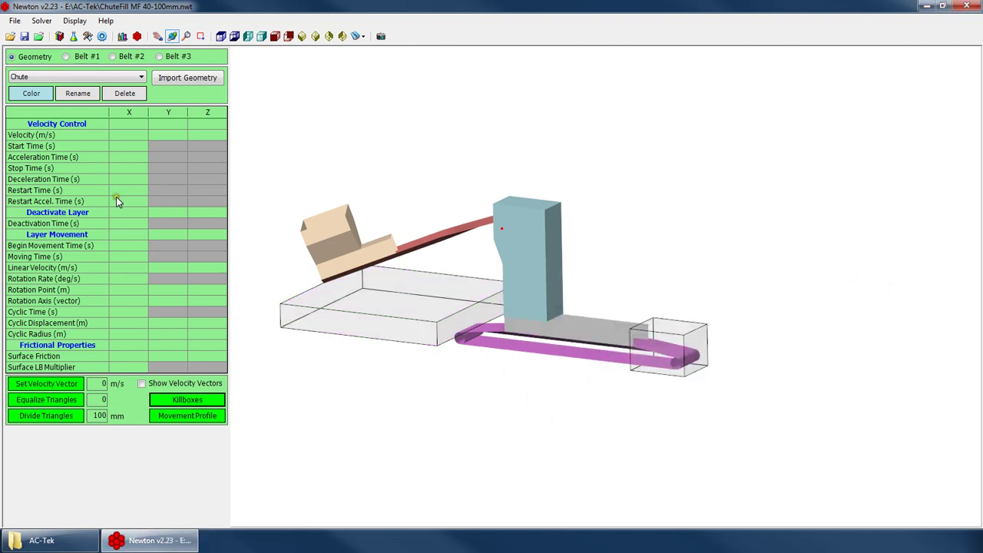
Step: Examine the positions of both killboxes around the chute and belts from above and from the side
left_click_drag(492, 277, 540, 289)
left_click_drag(437, 273, 542, 417)
scroll(449, 343, "up", 3)
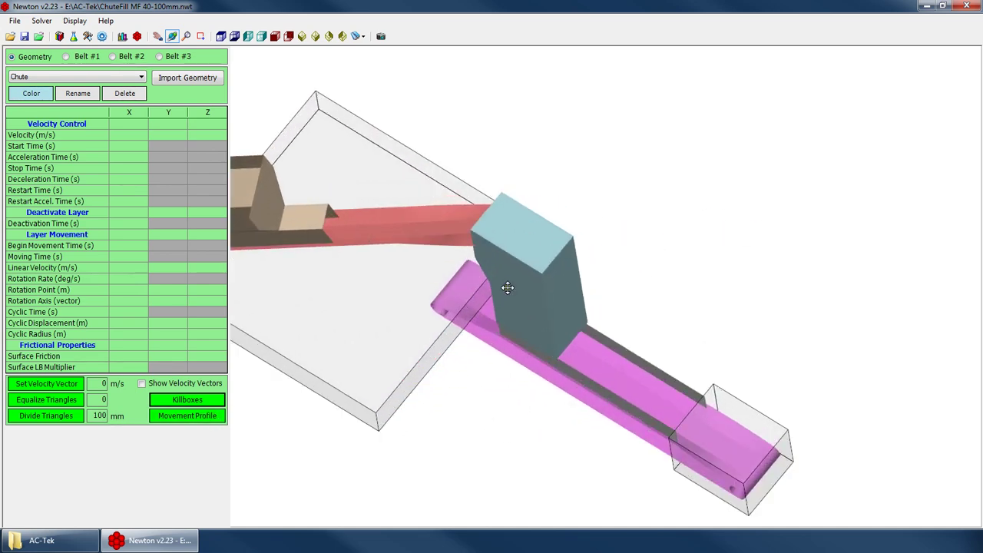
left_click_drag(448, 343, 450, 289)
scroll(450, 289, "down", 3)
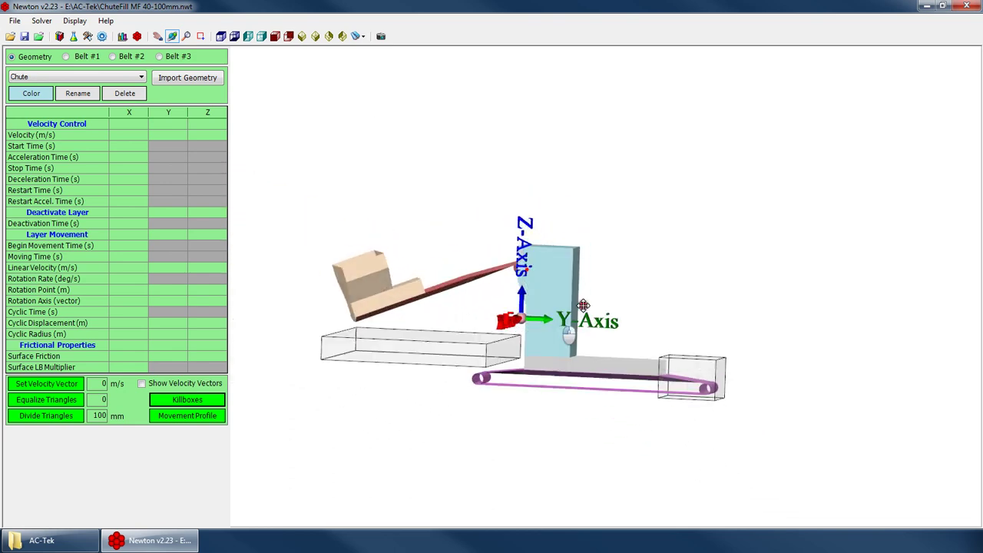